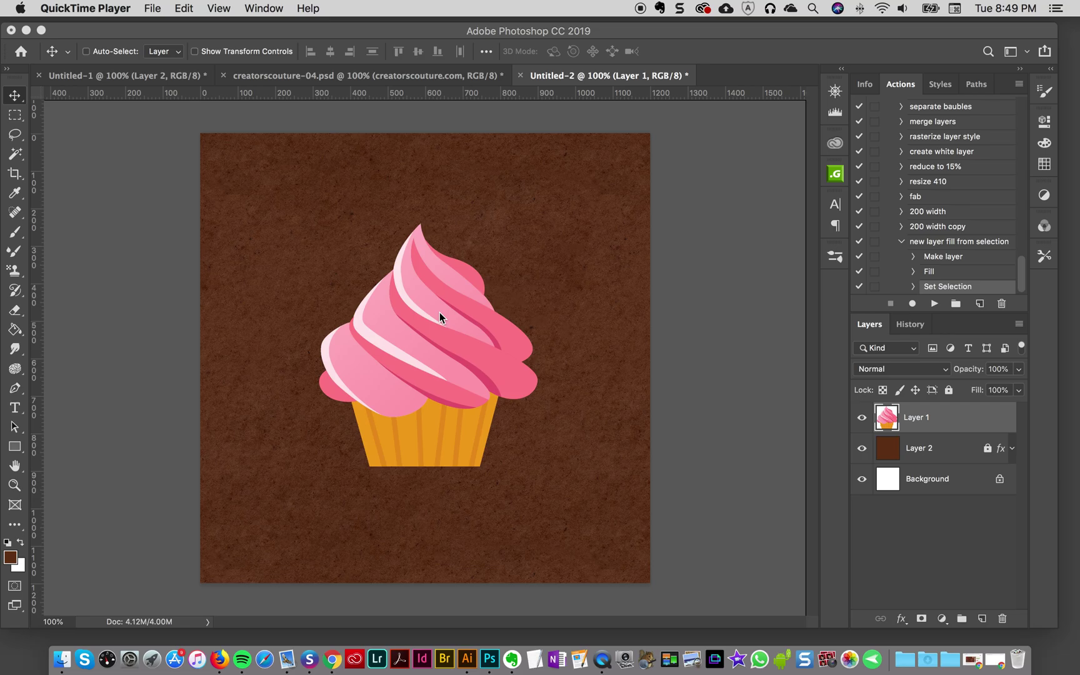
View the finished cupcake design in creatorscouture-04.psd, and return to the Untitled-2 document
click(522, 60)
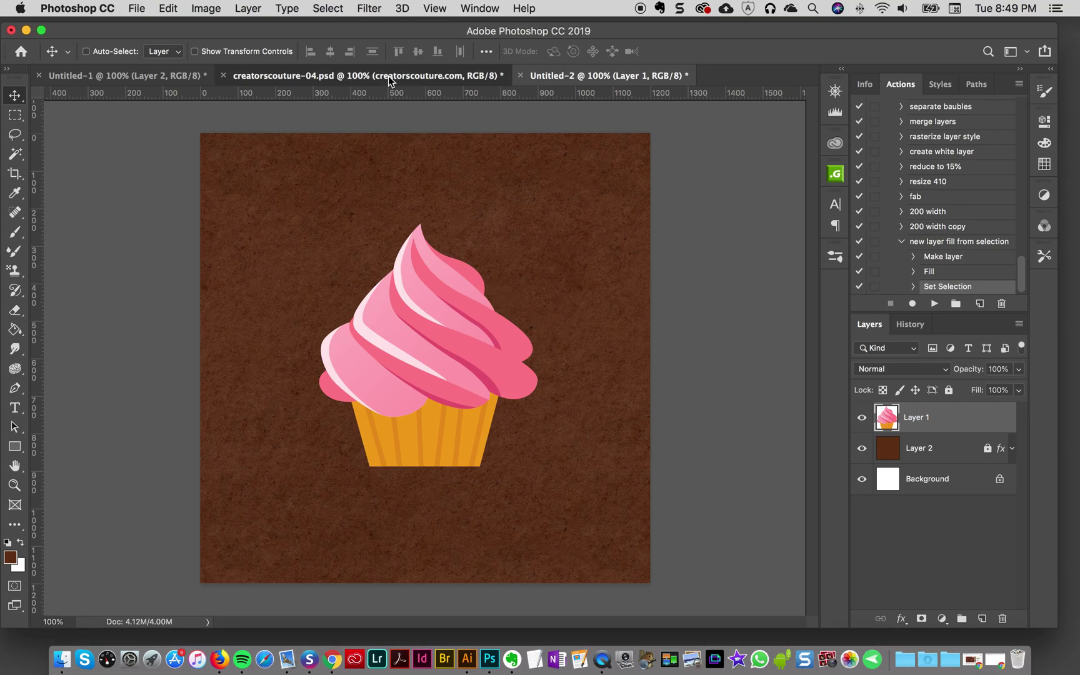
click(388, 76)
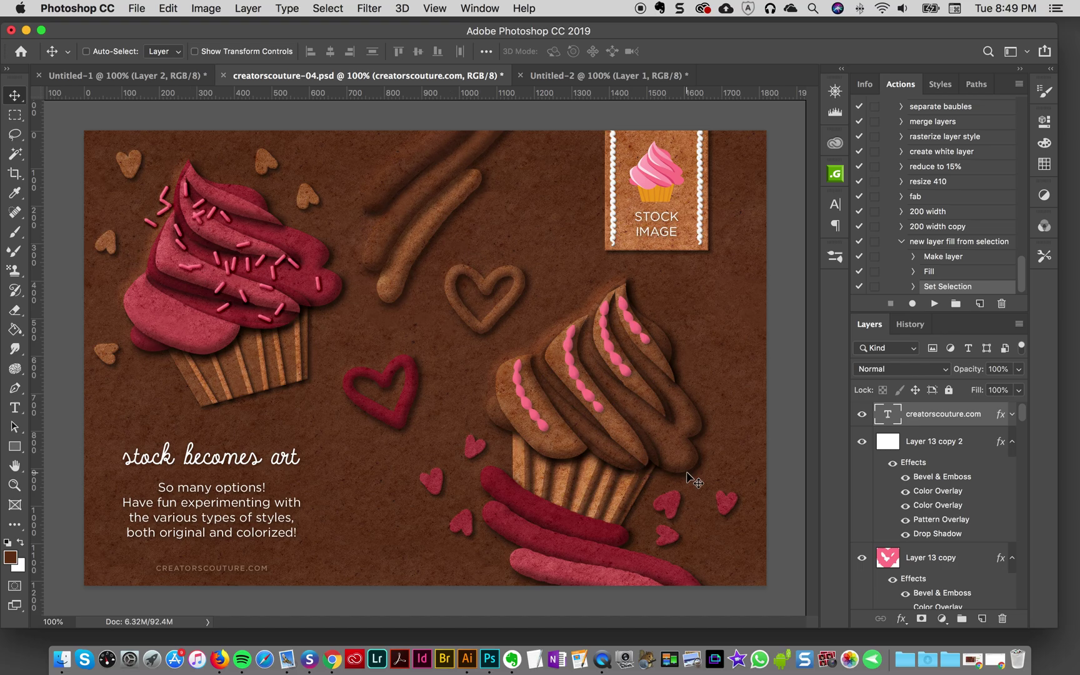
click(585, 77)
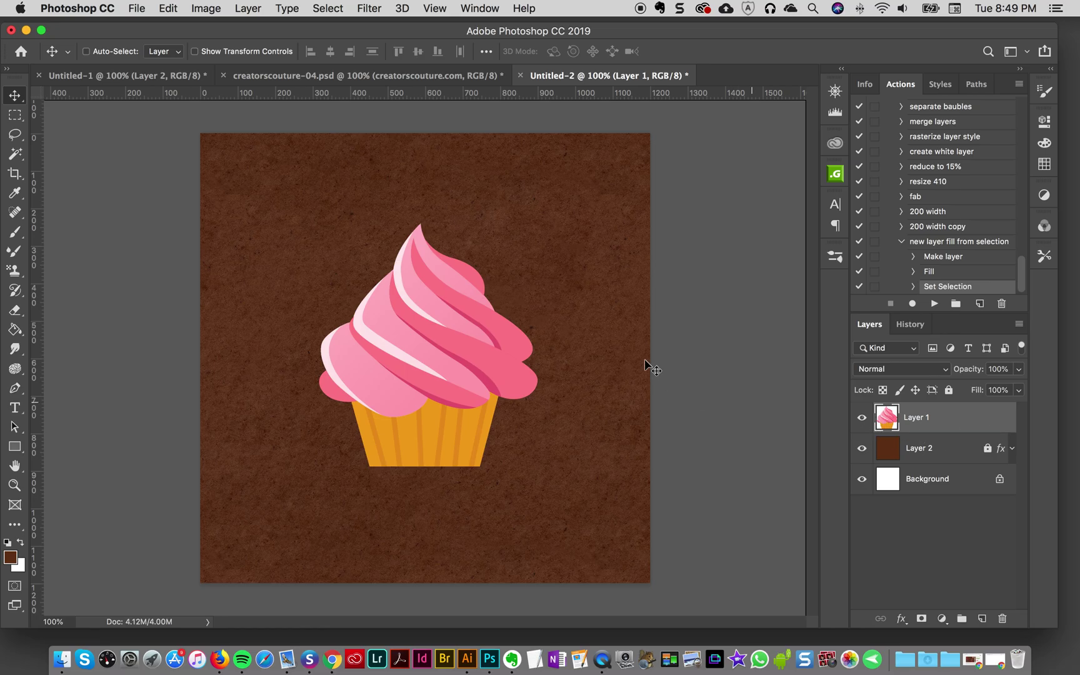
Reposition the pink cupcake on Layer 1 slightly lower on the brown textured background
mouse_move(501, 361)
mouse_down()
mouse_move(449, 325)
mouse_move(518, 362)
mouse_move(507, 369)
mouse_up()
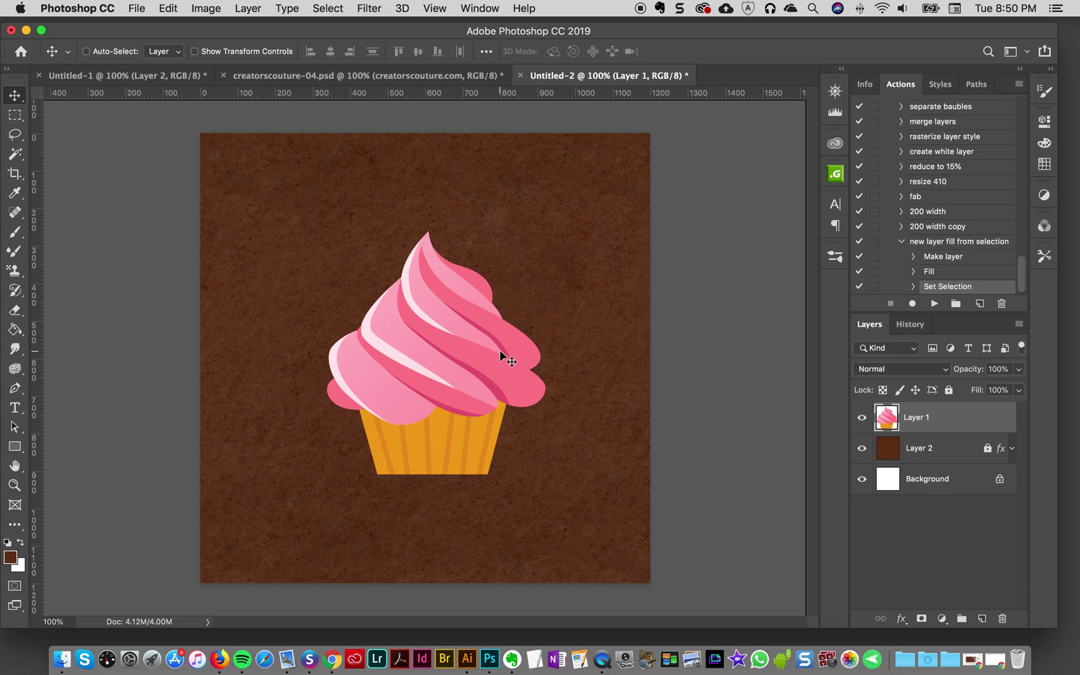
drag(499, 340, 493, 344)
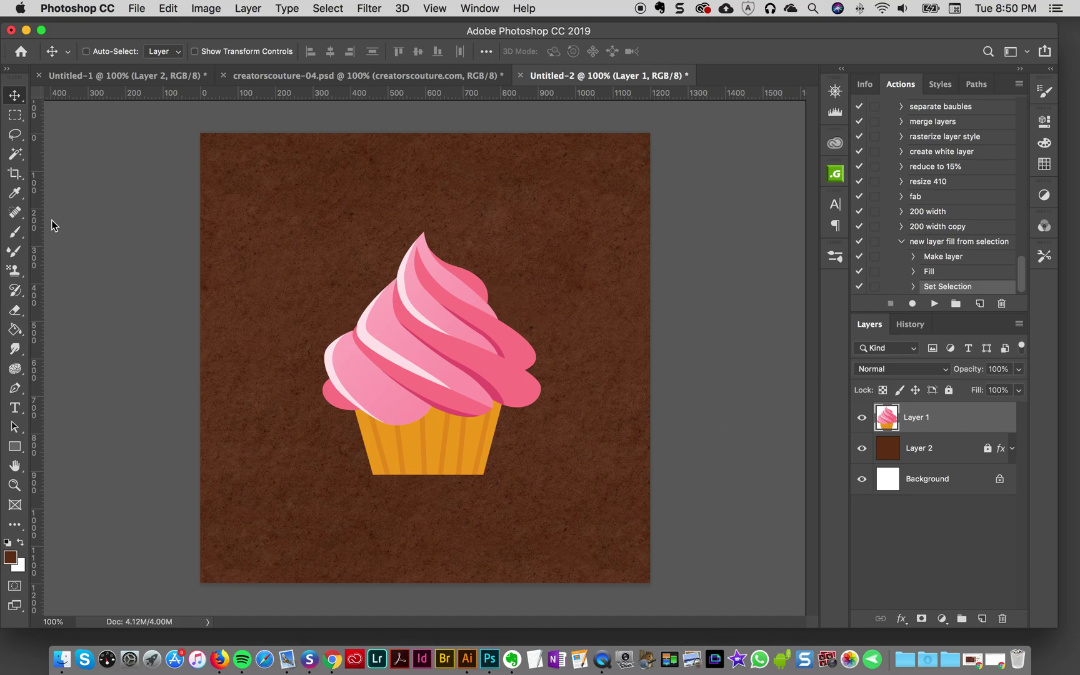
Set the foreground color to black
click(10, 556)
drag(843, 514, 924, 563)
click(1028, 318)
Select the cupcake's light pink frosting with the Magic Wand at tolerance 15, fill it with black on a new layer, and deselect
click(15, 156)
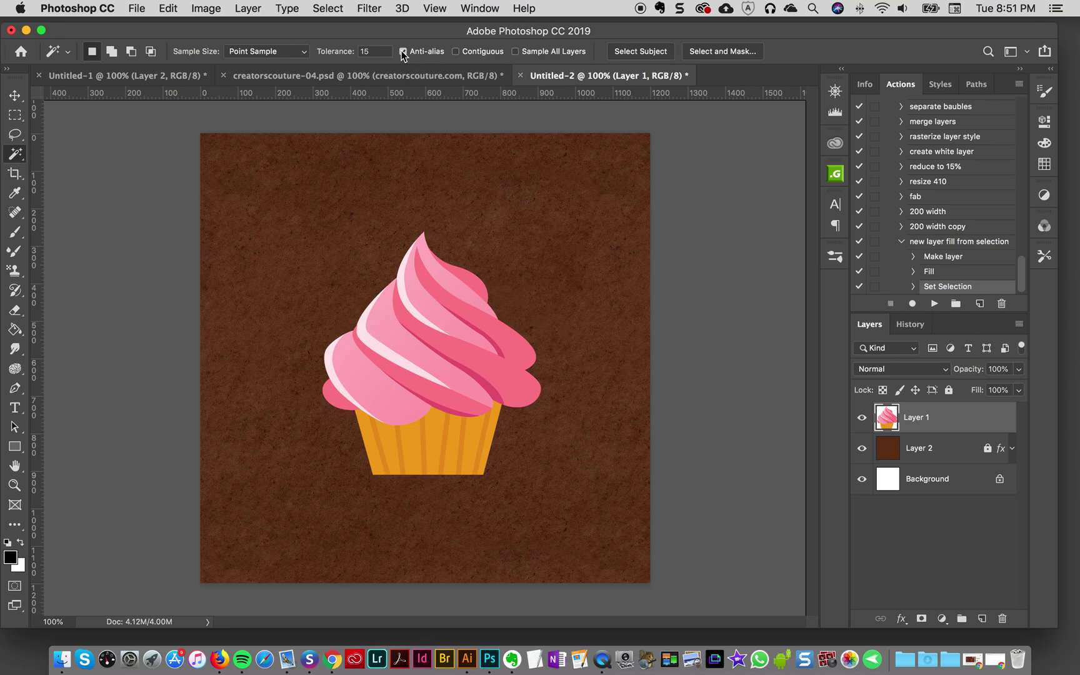
double_click(373, 49)
click(382, 327)
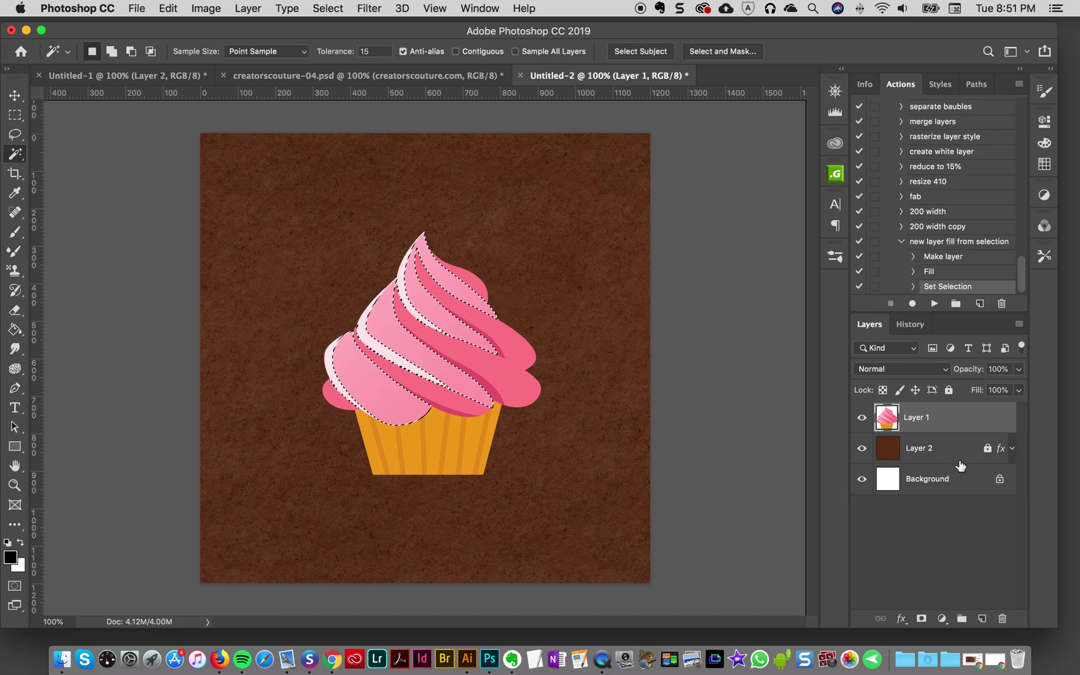
click(982, 619)
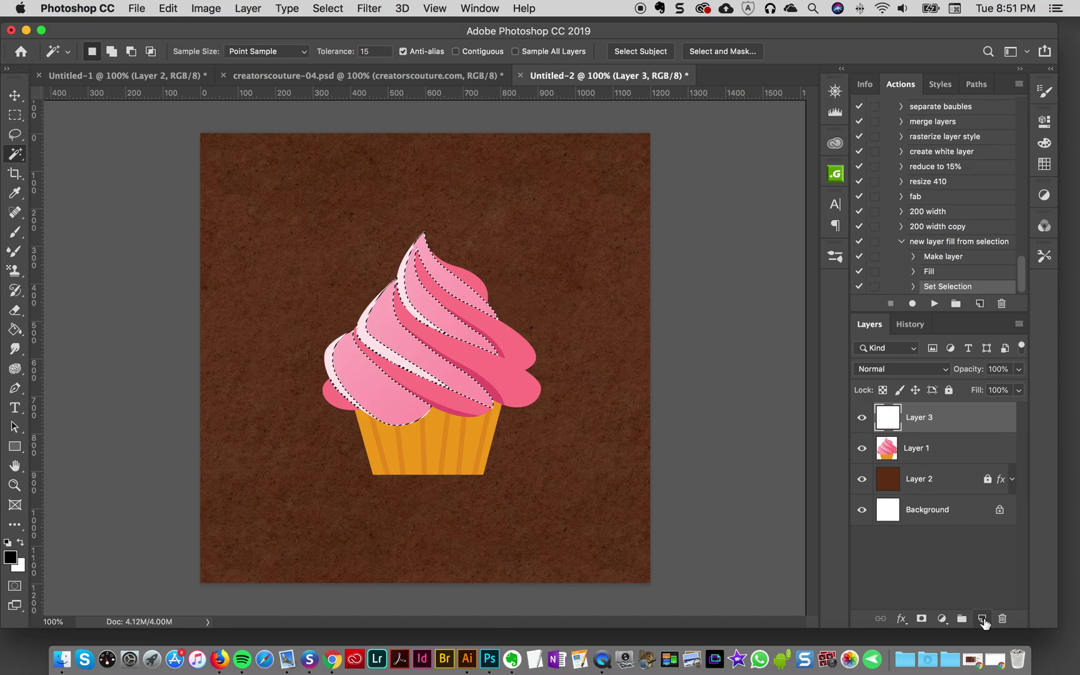
click(15, 329)
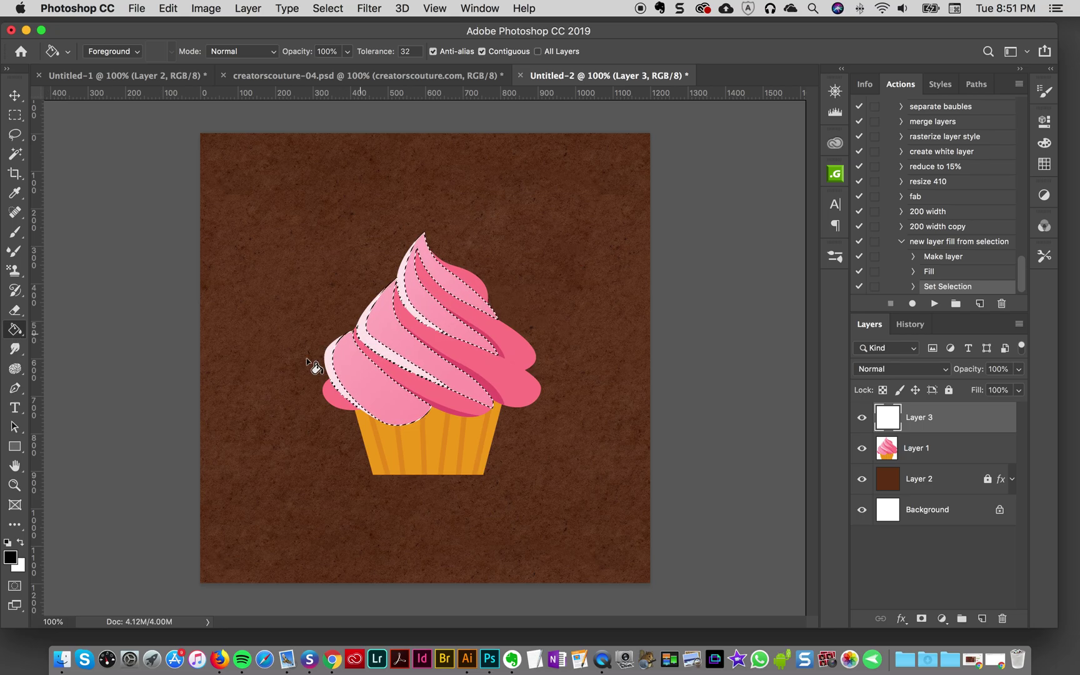
click(370, 445)
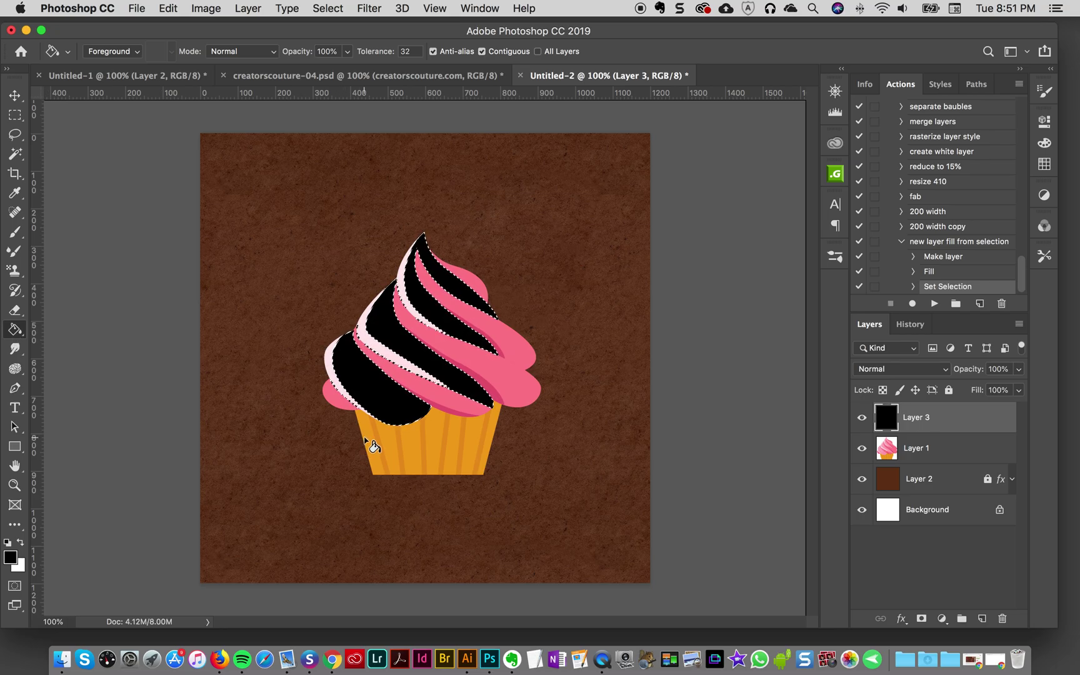
key(super+d)
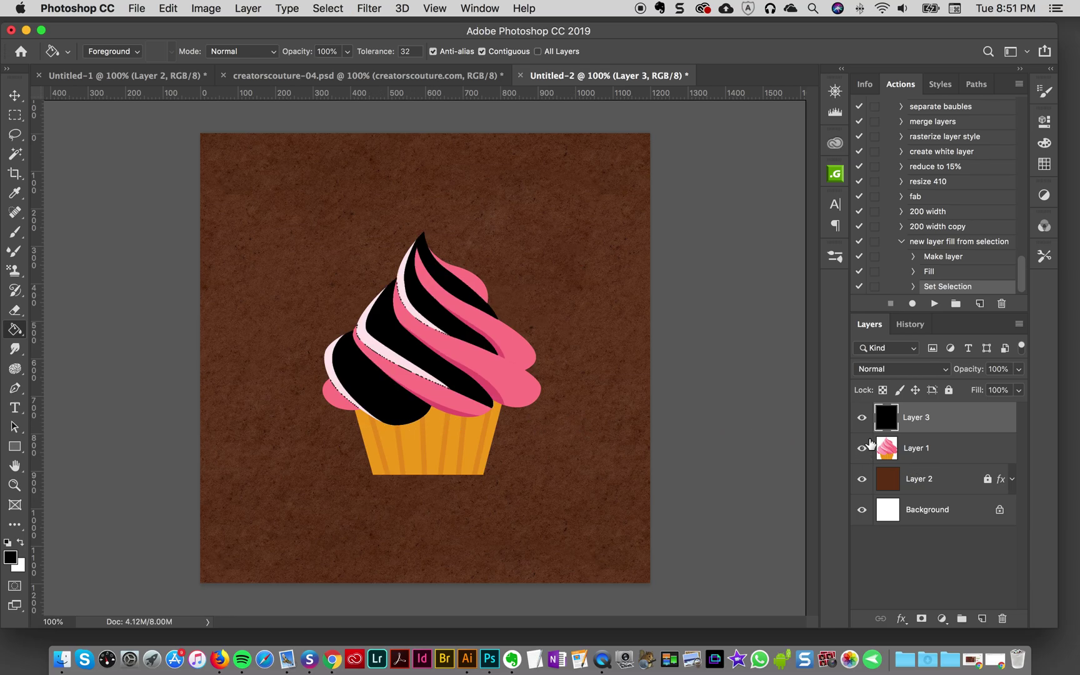
Select the darker pink frosting on Layer 1, fill it with black on a new layer above Layer 3, and deselect
click(14, 154)
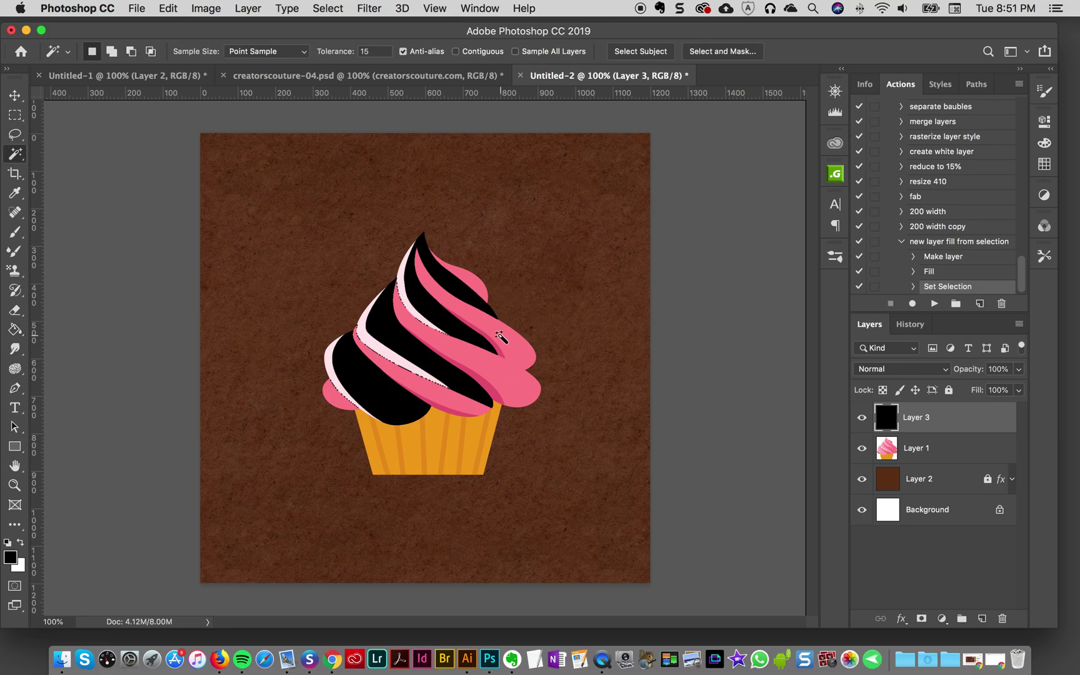
click(930, 456)
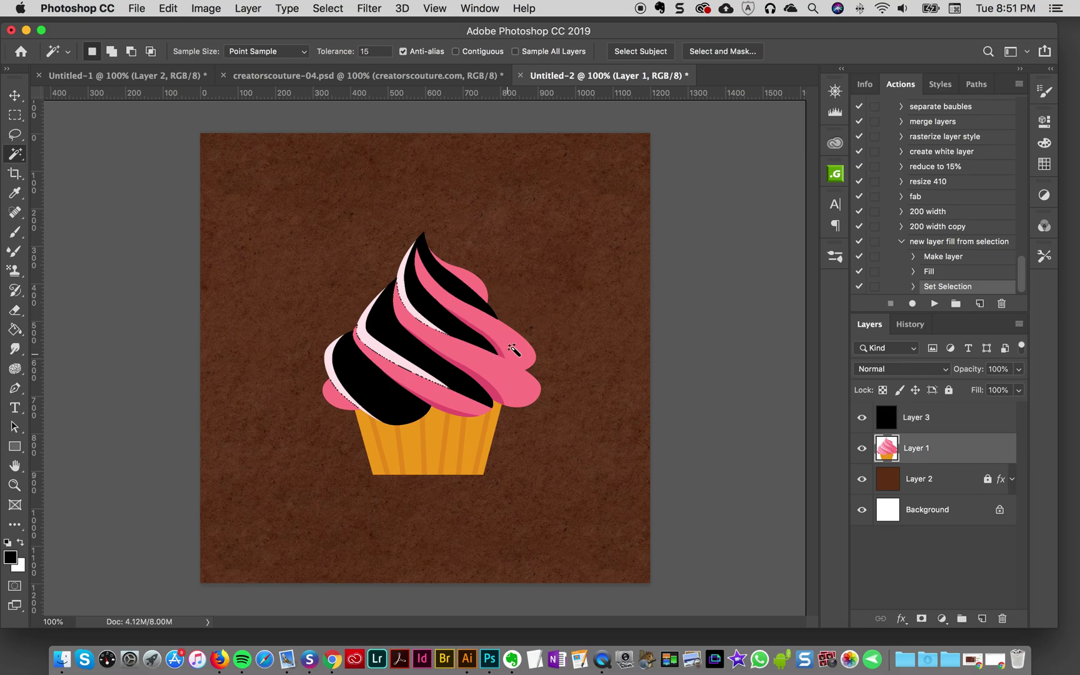
click(513, 347)
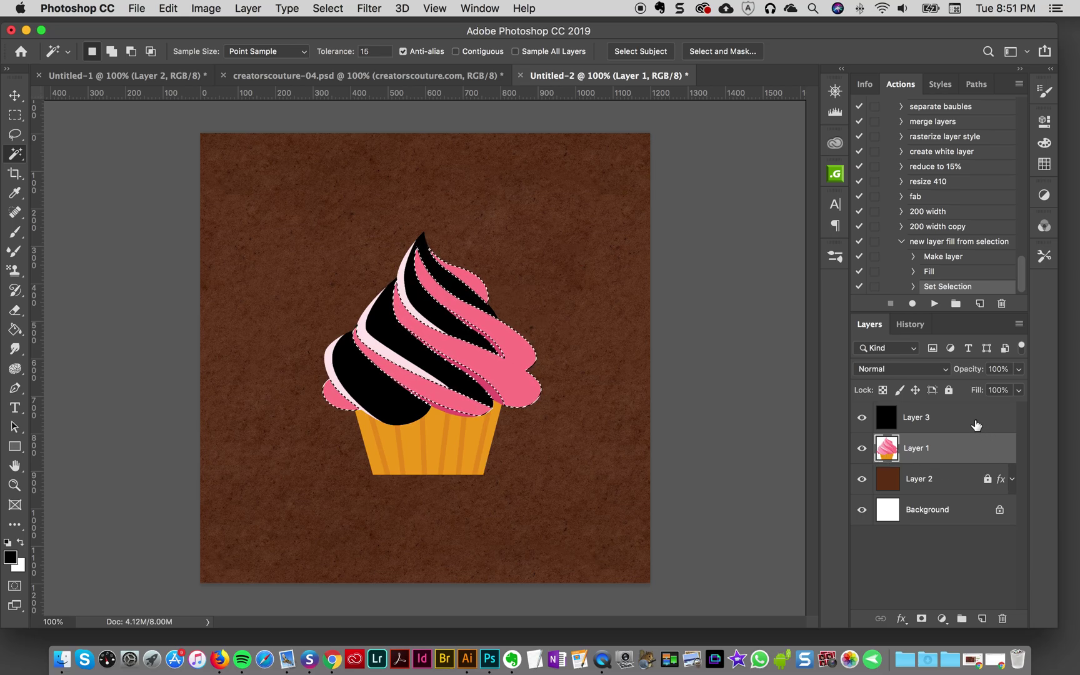
click(939, 422)
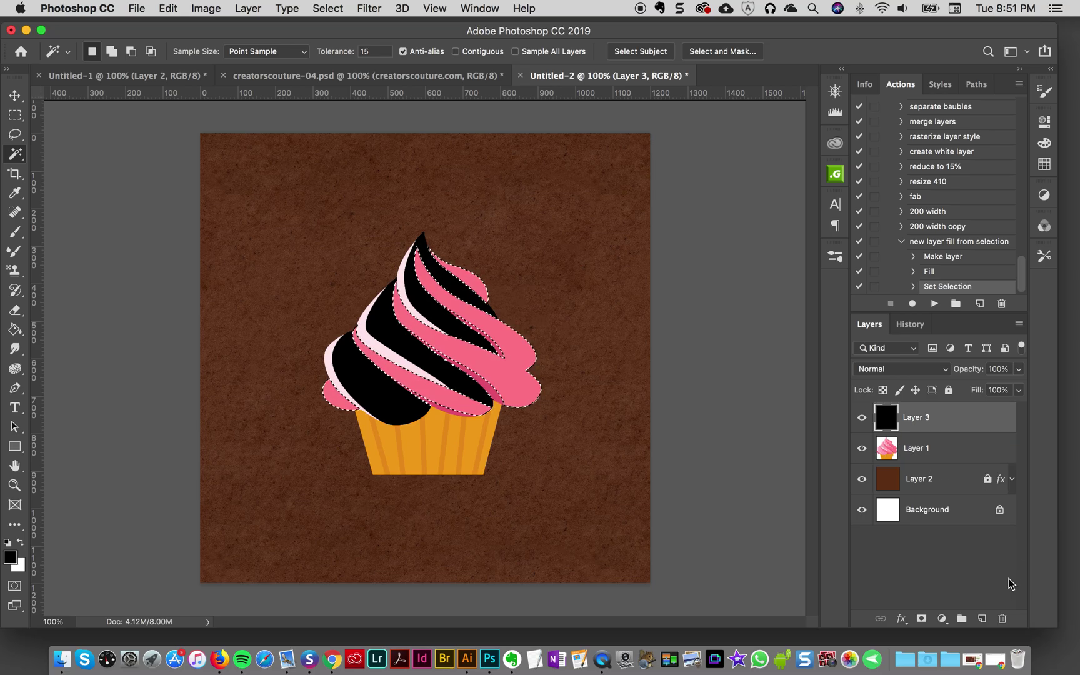
click(982, 618)
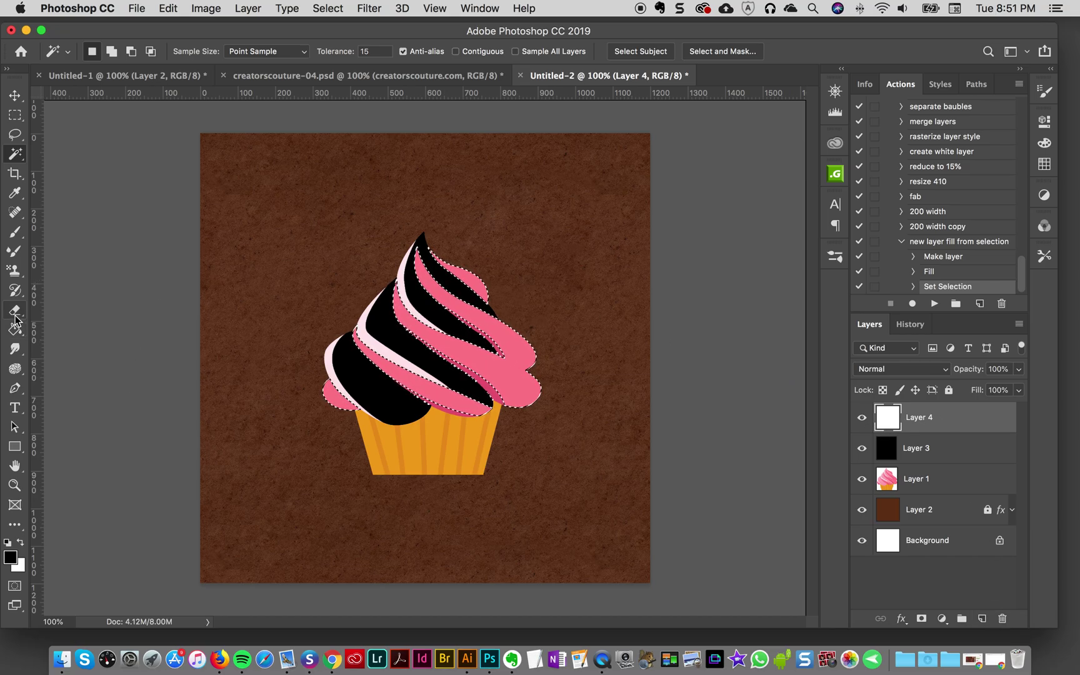
click(15, 331)
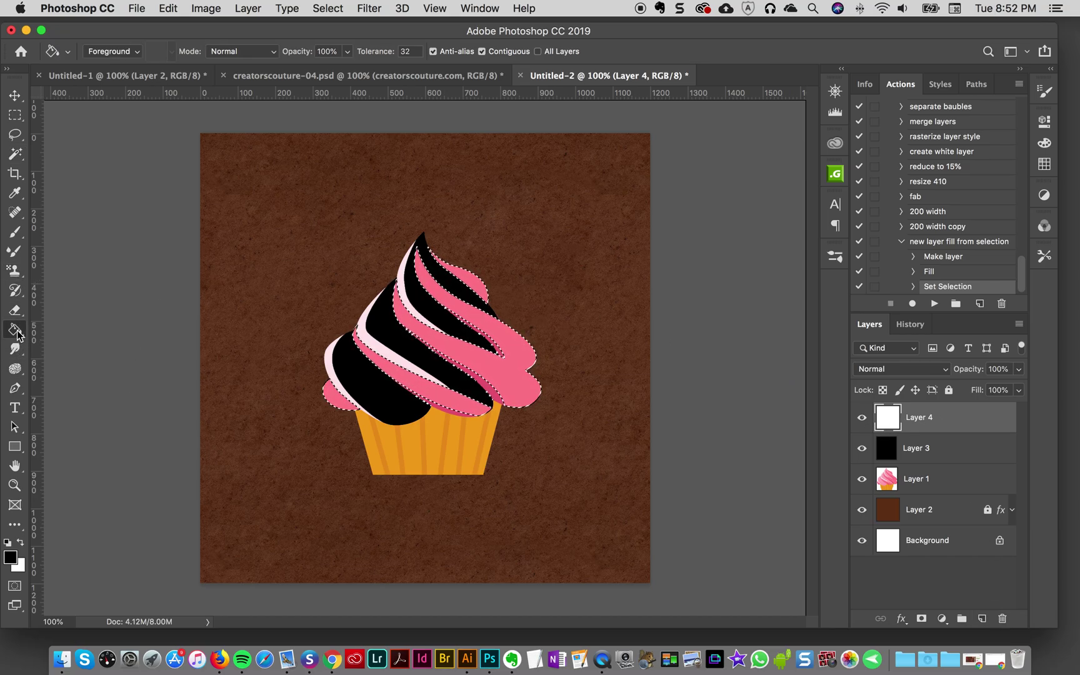
click(480, 362)
key(super+d)
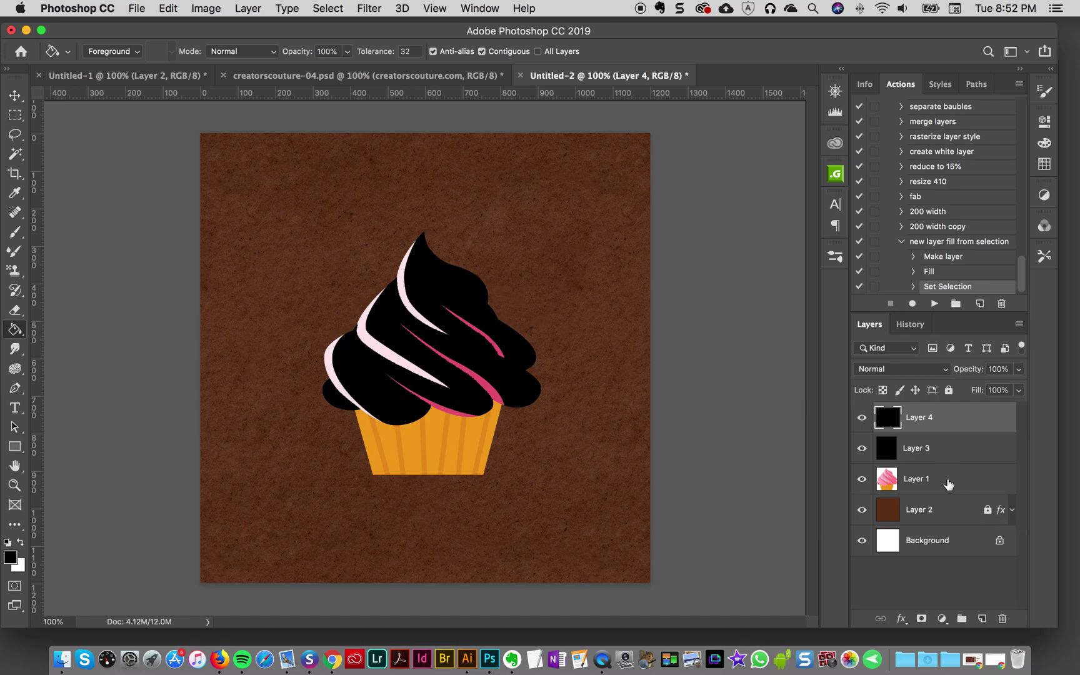
Select the pale frosting highlights on Layer 1 and run the "new layer fill from selection" action above Layer 4
click(948, 484)
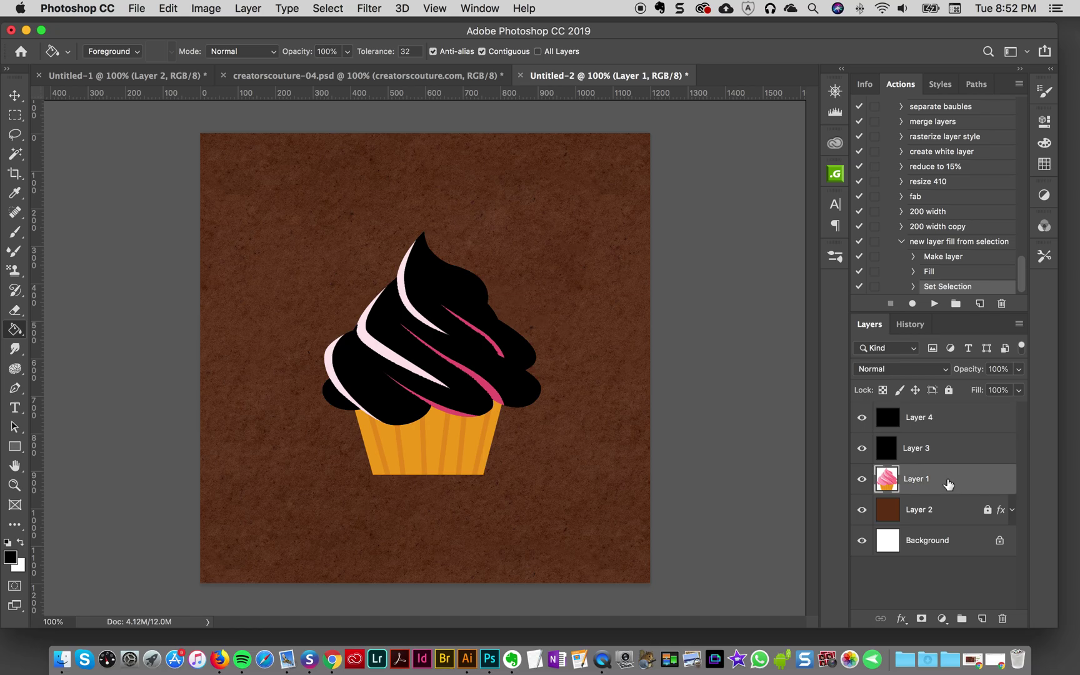
click(19, 96)
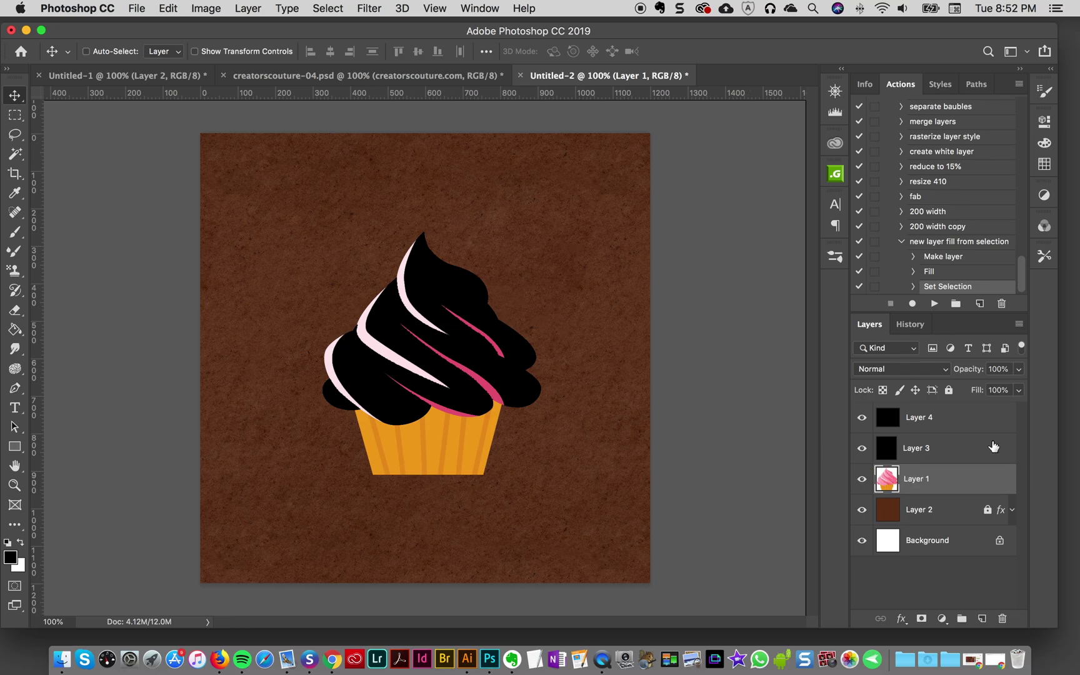
click(963, 248)
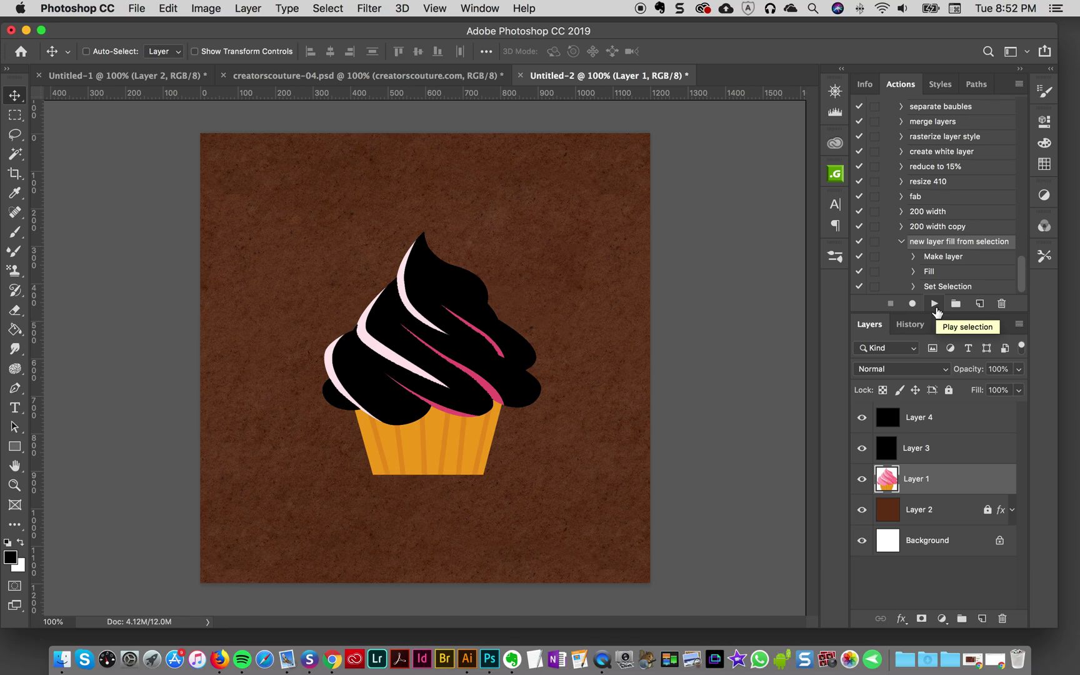
click(22, 160)
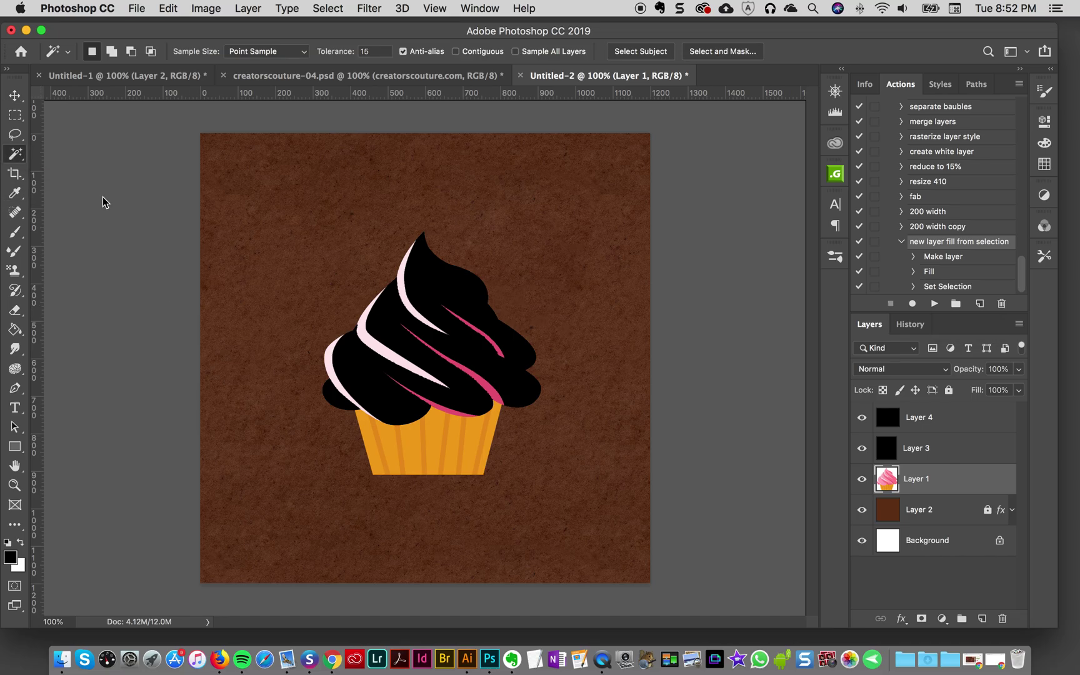
click(403, 296)
click(955, 416)
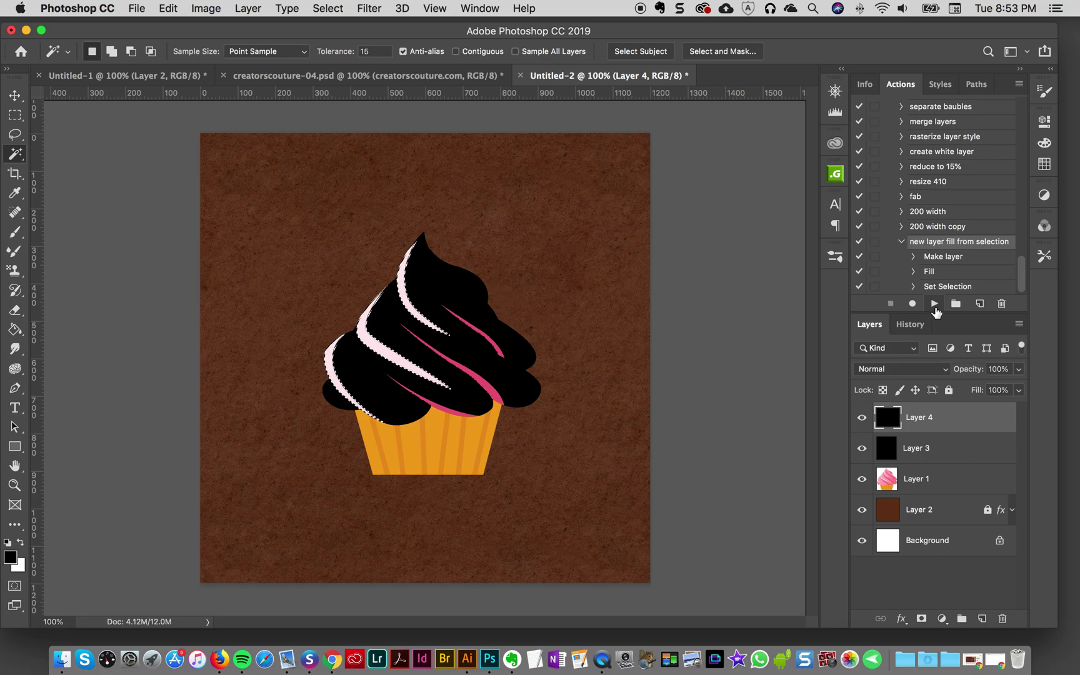
click(934, 305)
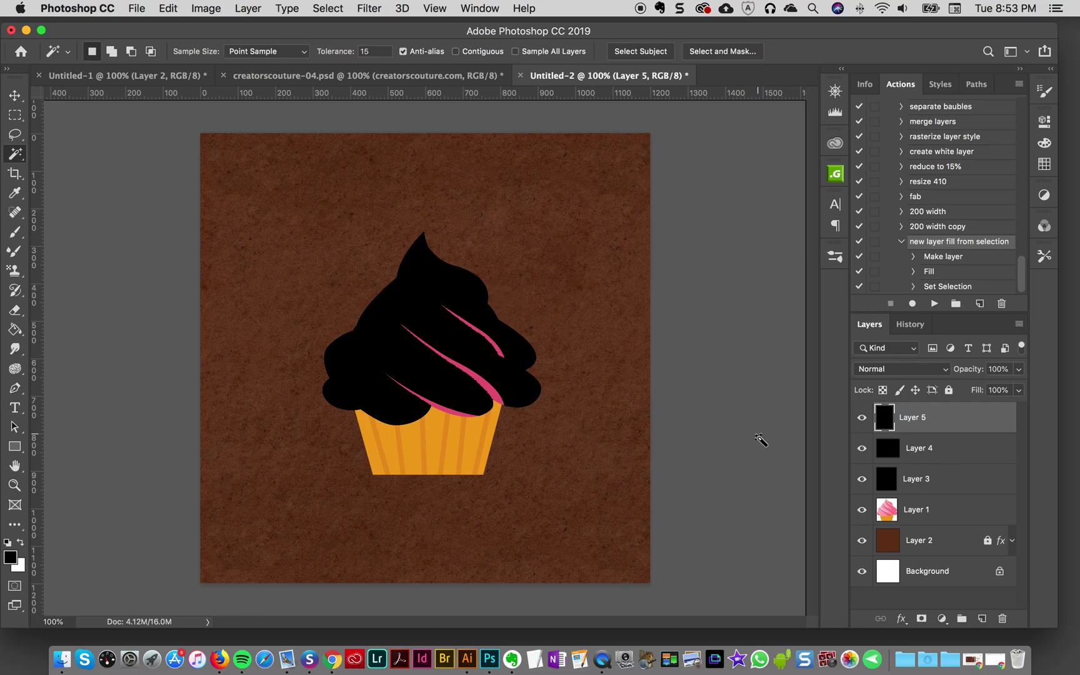
Select the dark magenta frosting shadows on Layer 1 and run the "new layer fill from selection" action on them
click(919, 512)
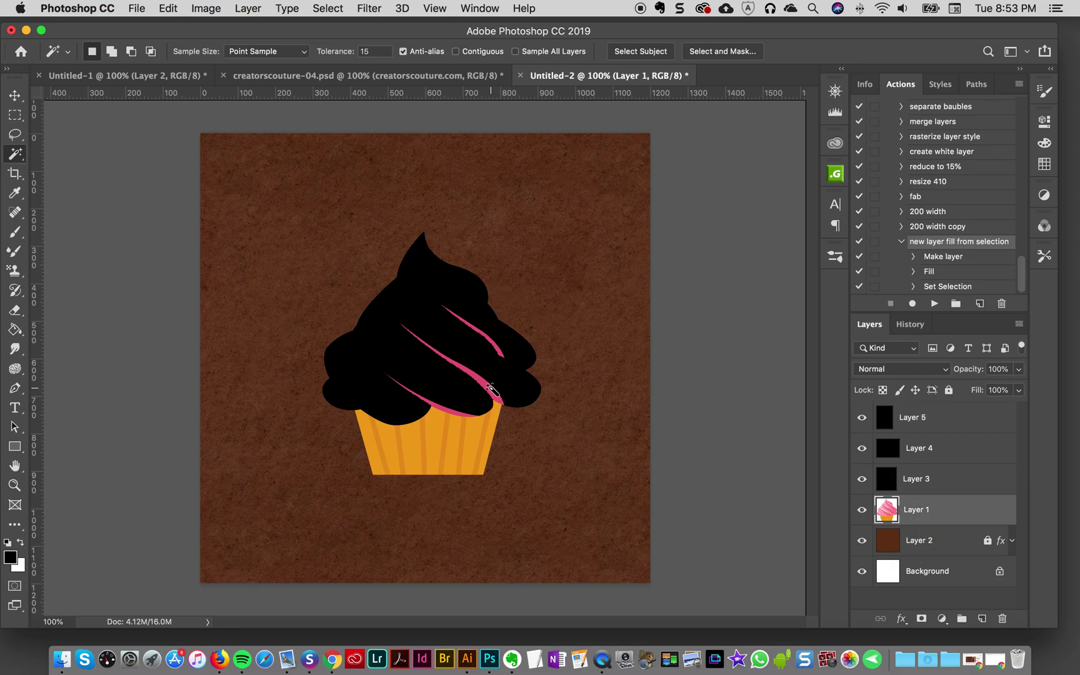
click(490, 386)
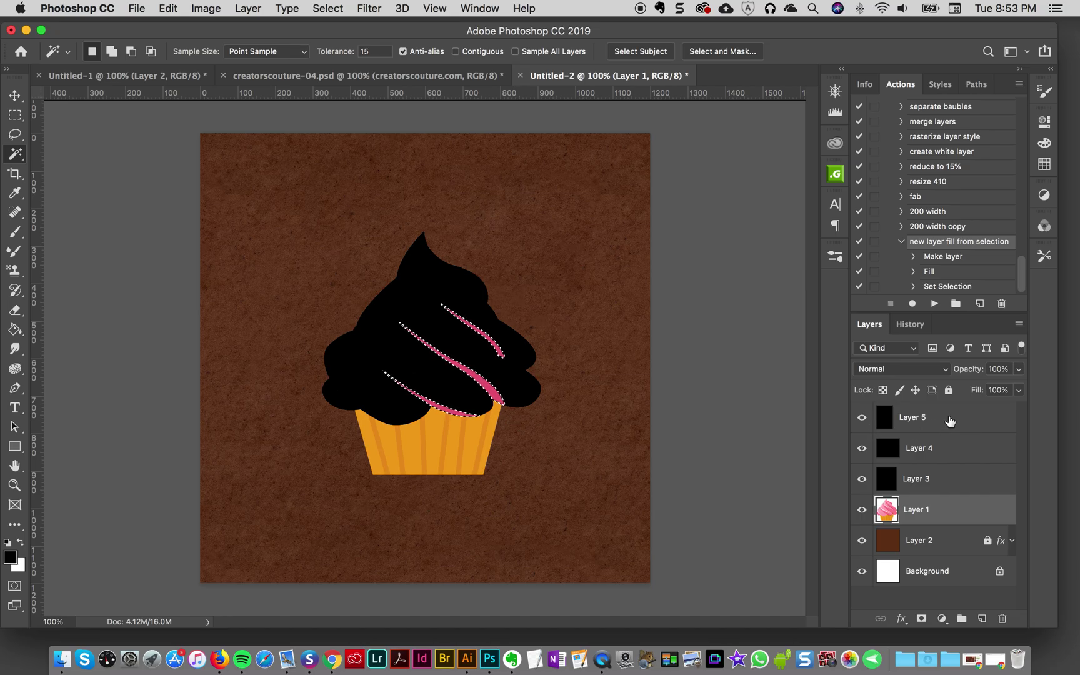
click(934, 303)
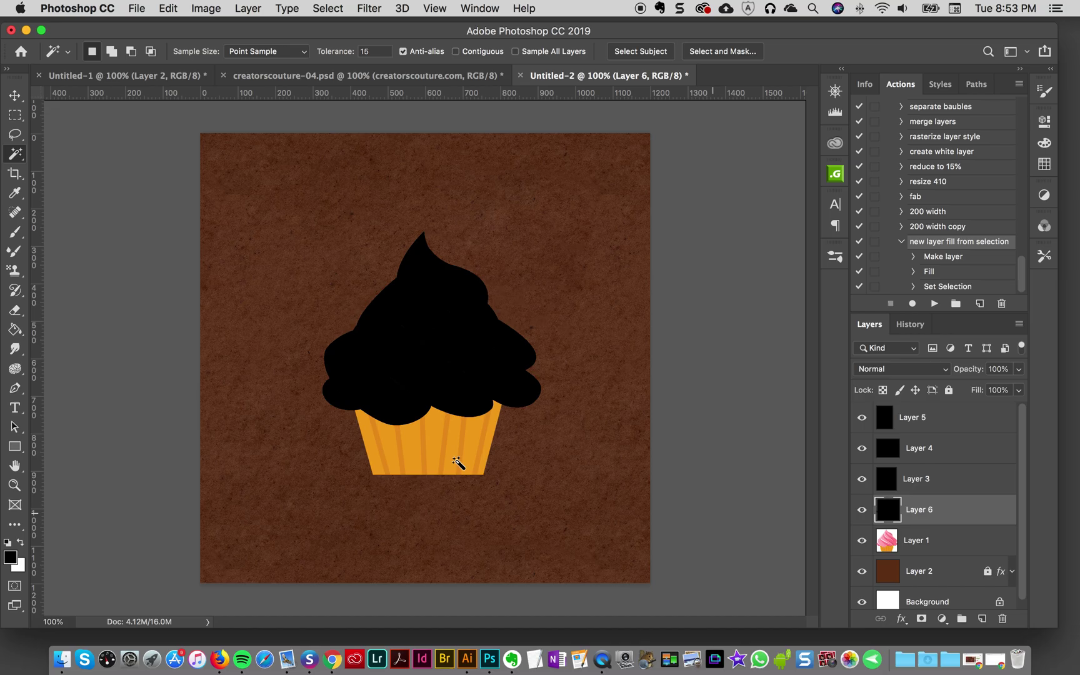
Select the main light orange areas of the wrapper on Layer 1 and run the "new layer fill from selection" action
click(924, 539)
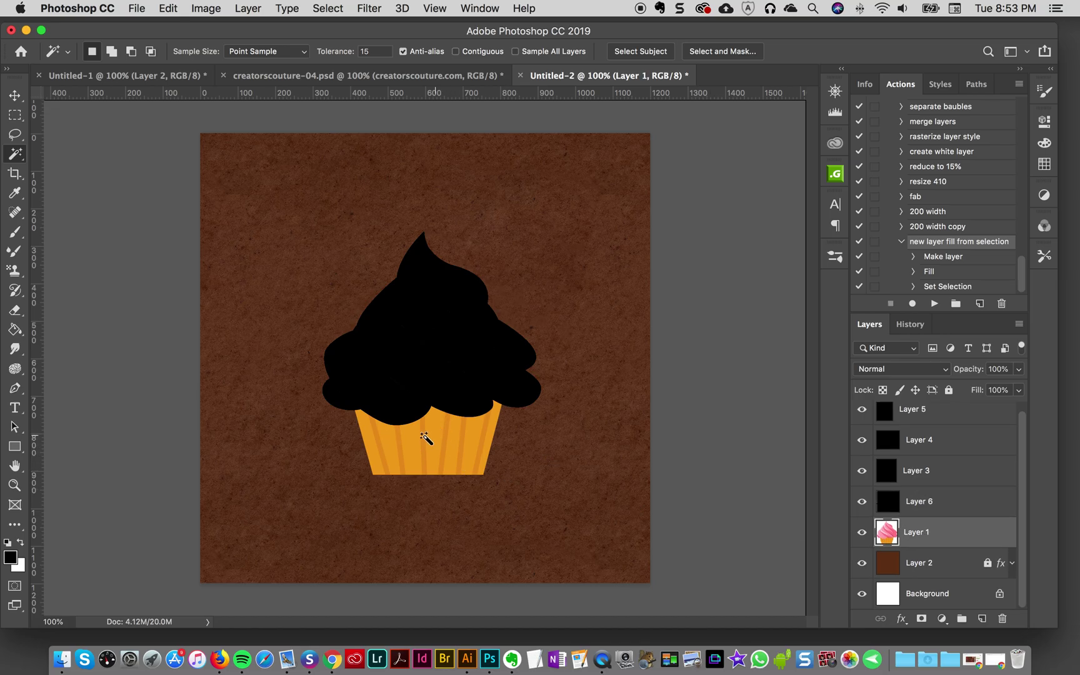
click(442, 445)
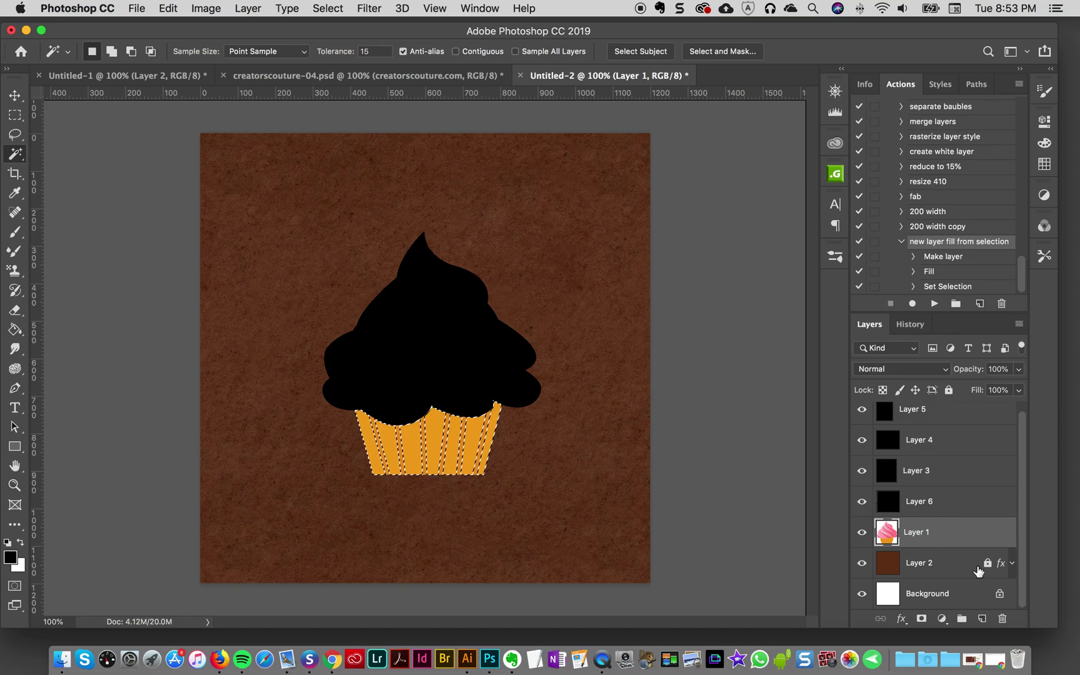
click(934, 304)
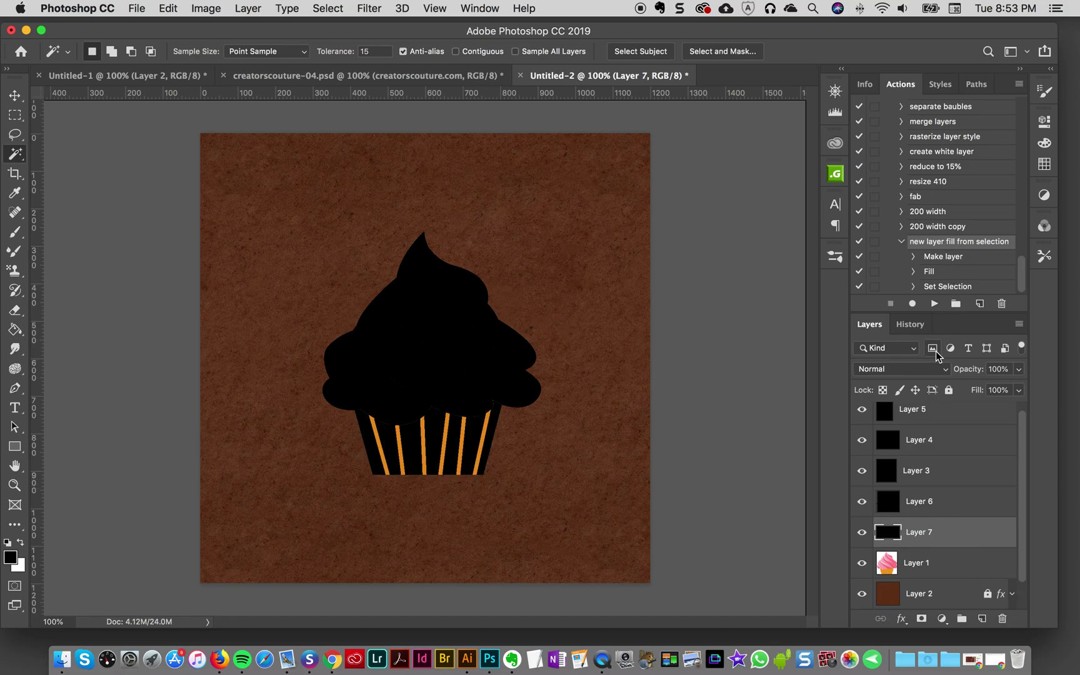
Select the wrapper's darker orange stripes on Layer 1, run the "new layer fill from selection" action, and switch to the Move tool
click(916, 566)
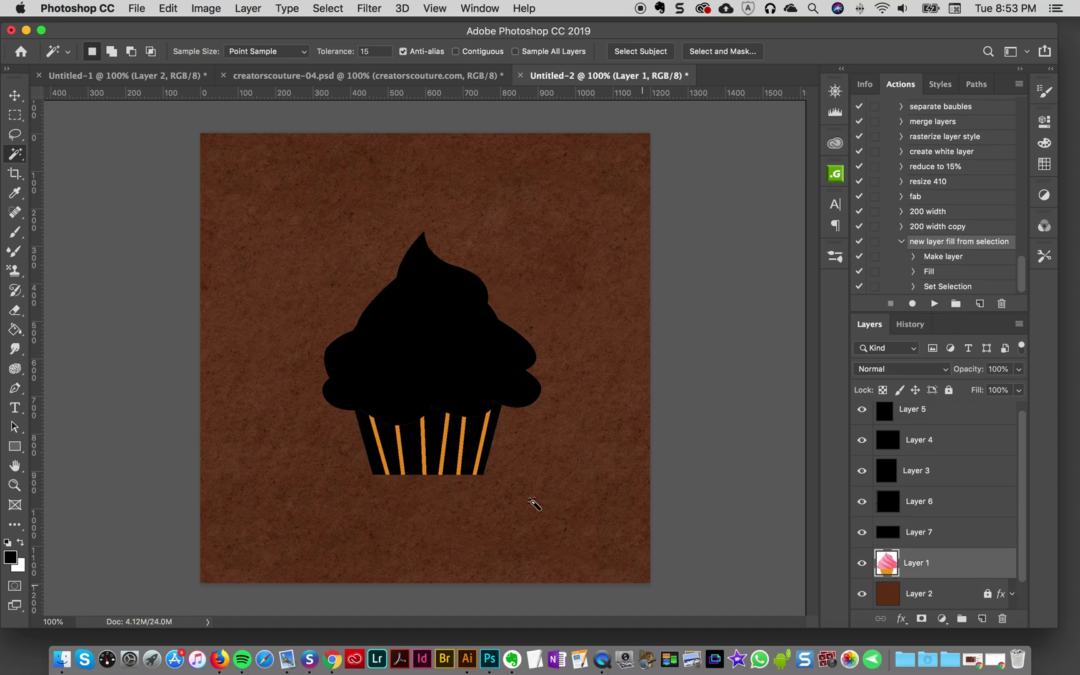
click(442, 446)
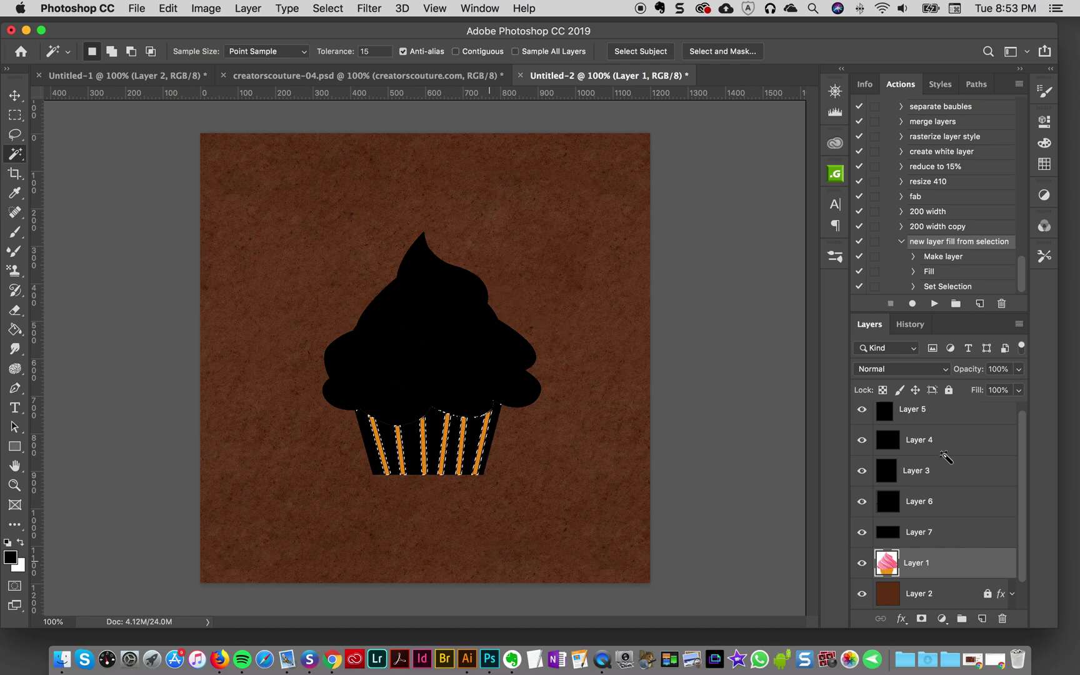
click(934, 304)
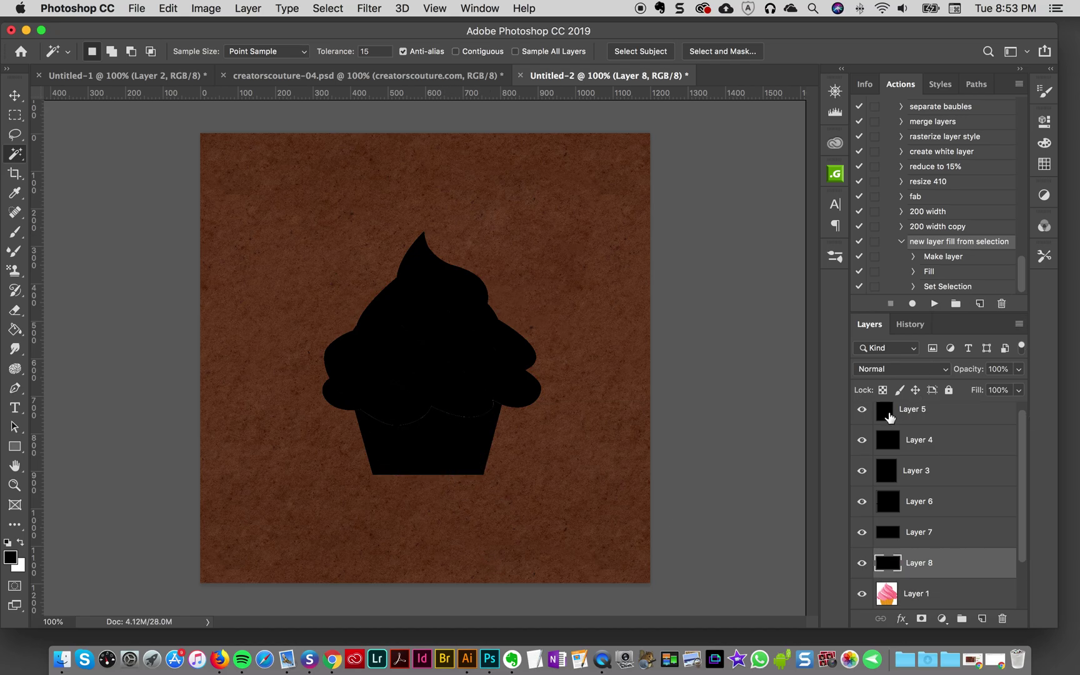
click(14, 95)
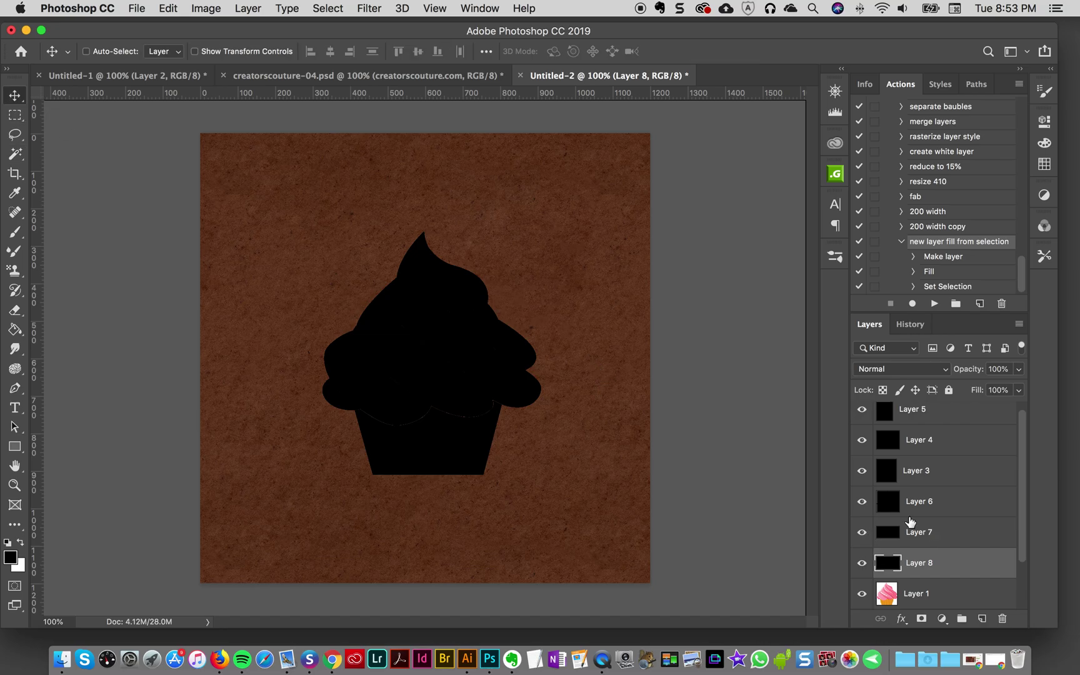
scroll(950, 538, up, 1)
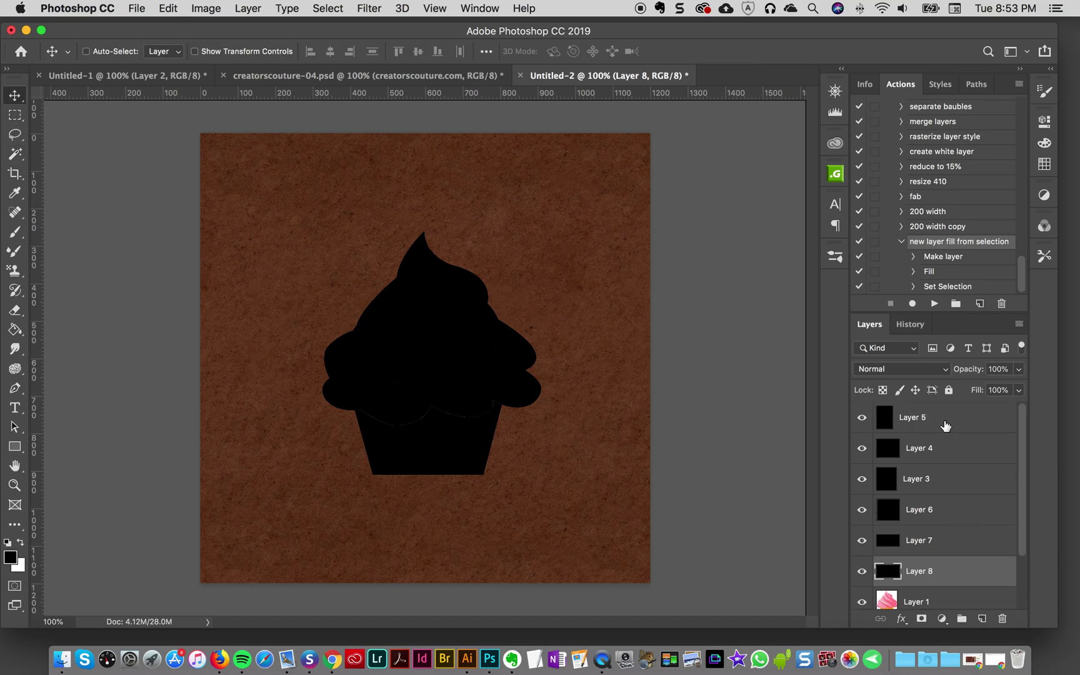
Select the black-filled layers from Layer 5 through Layer 8 and hide them all together
shift+click(946, 427)
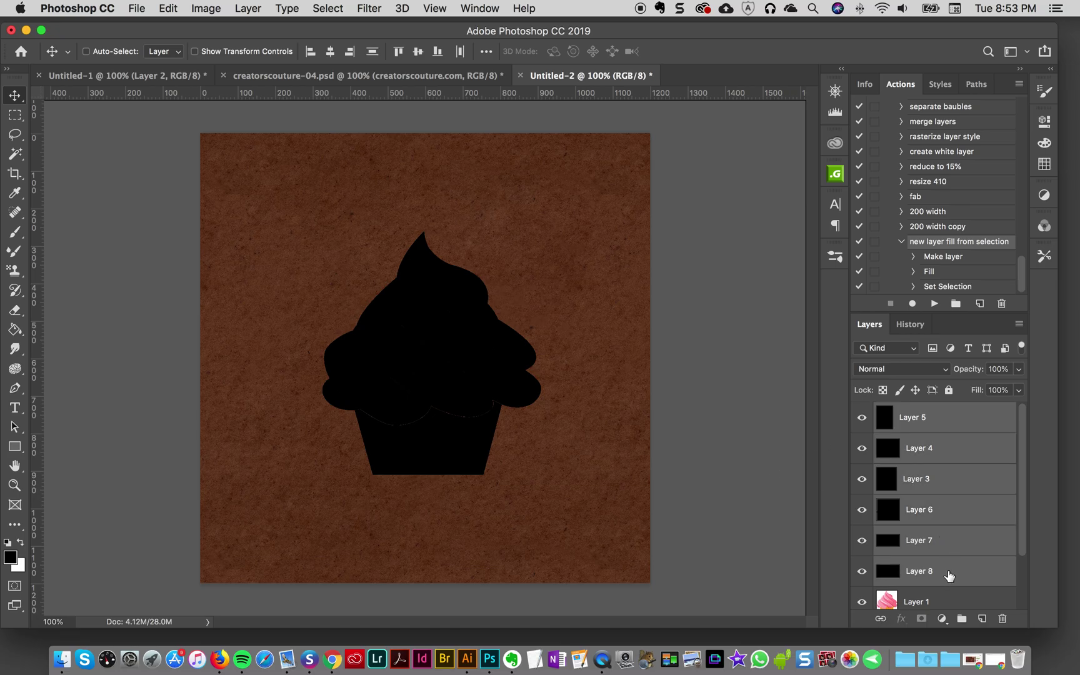
right_click(861, 419)
click(880, 426)
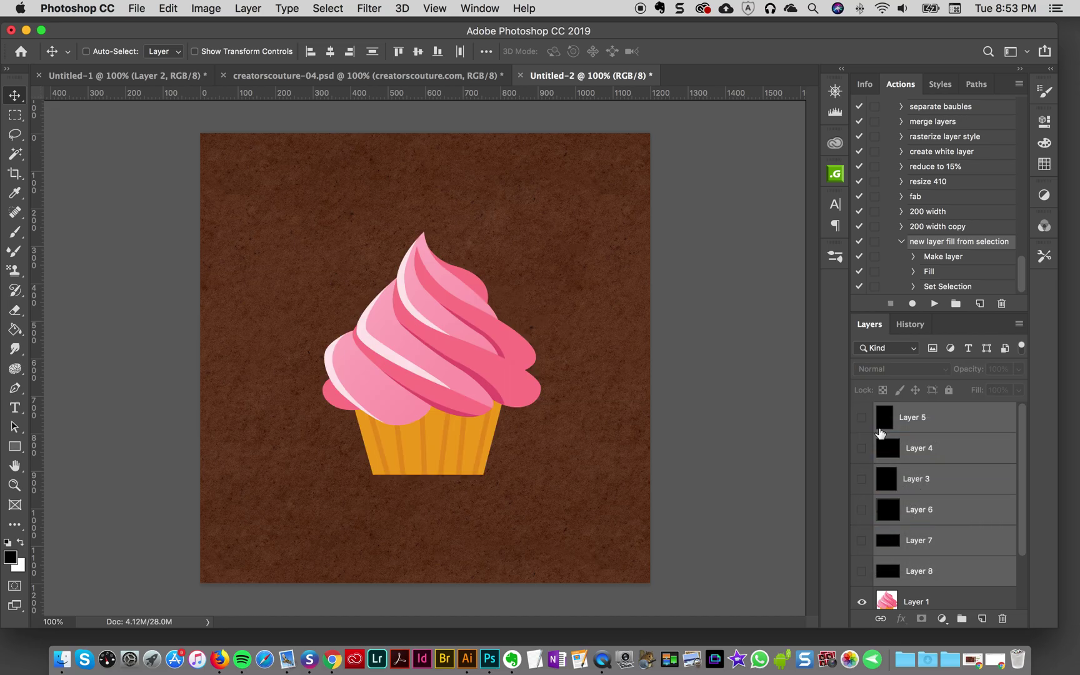
Reselect Layer 5 through Layer 8 and toggle their visibility on and off again
scroll(941, 597, down, 2)
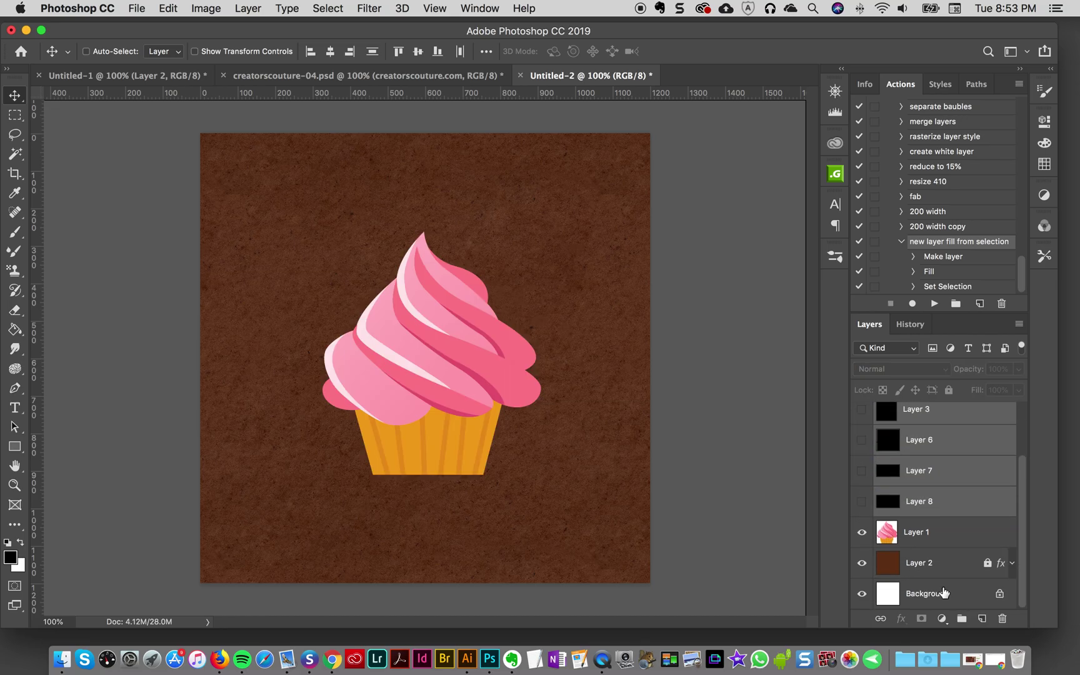
click(938, 539)
scroll(937, 541, up, 2)
click(928, 572)
shift+click(879, 415)
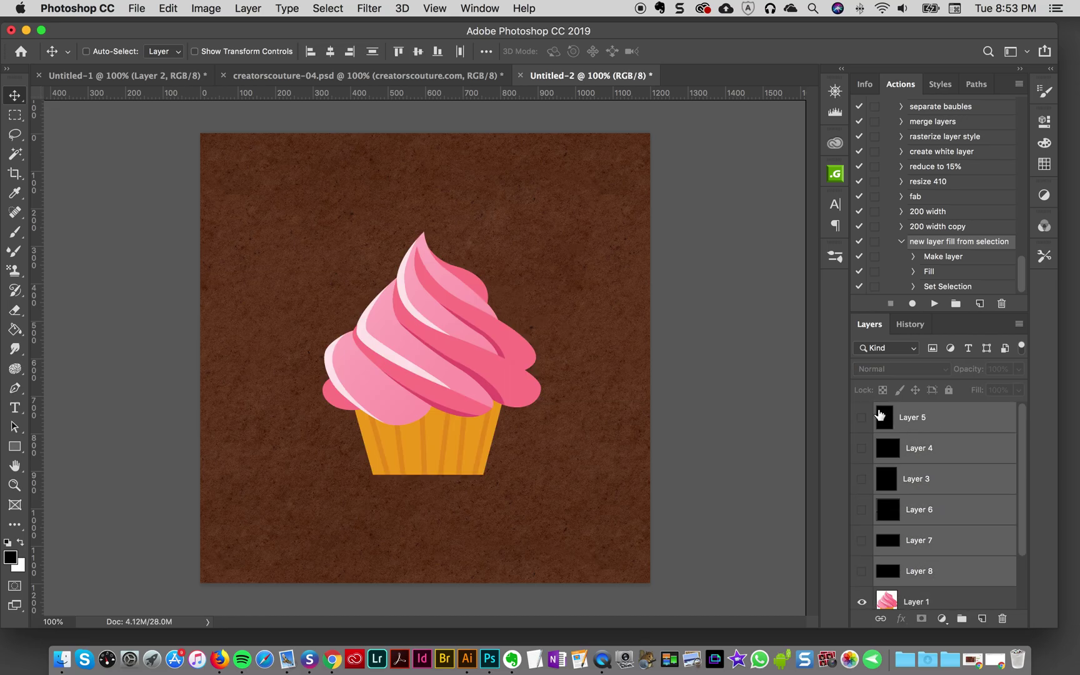
right_click(860, 417)
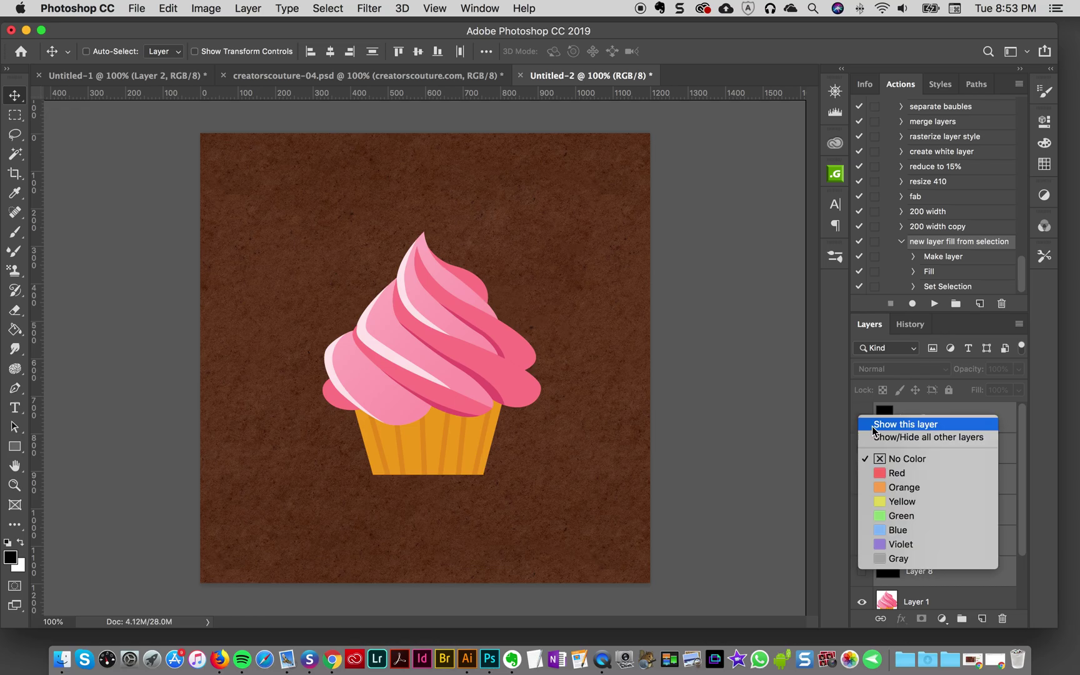
click(882, 427)
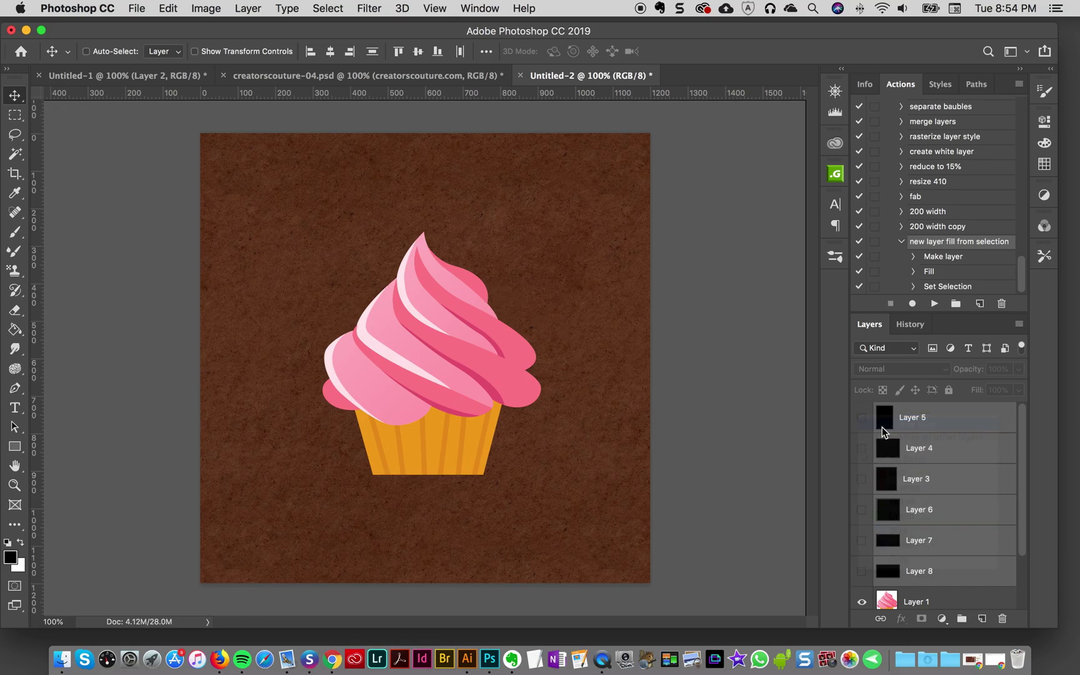
right_click(863, 418)
click(891, 427)
Show Layer 8 by itself to check which wrapper areas it covers, and hide it again
scroll(900, 475, down, 3)
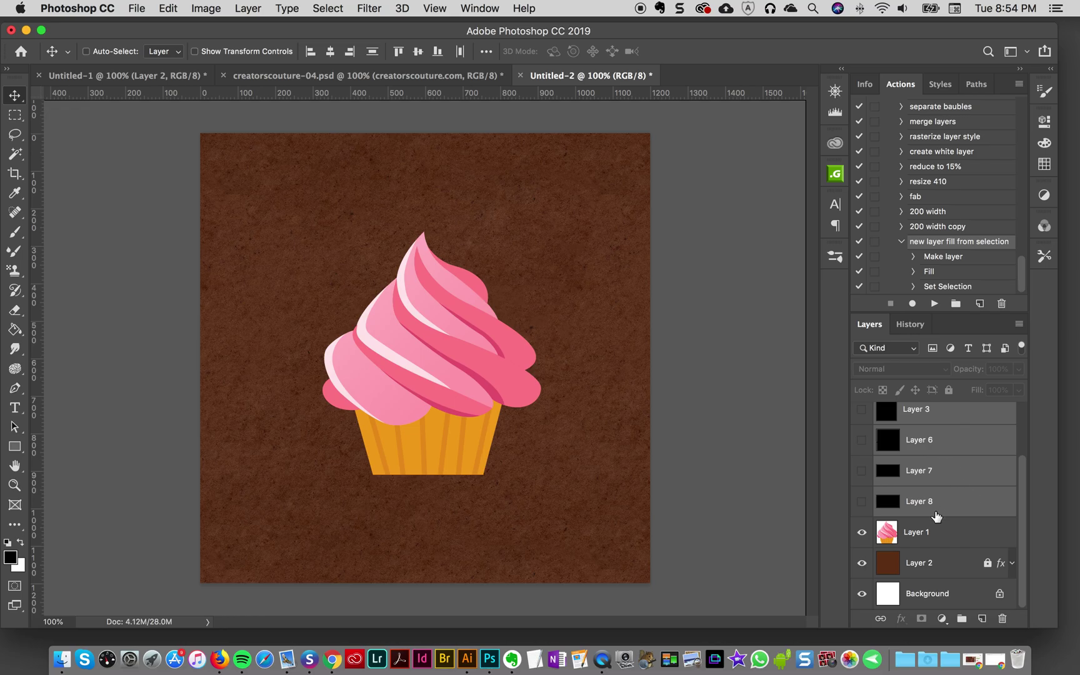
click(872, 504)
click(862, 502)
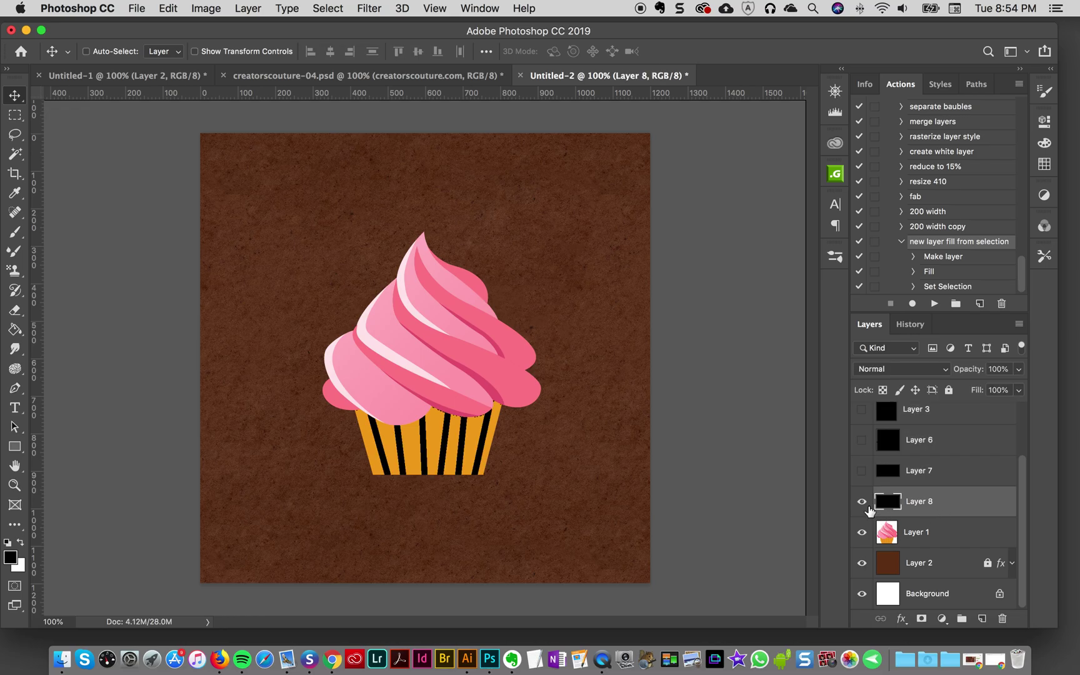
click(863, 503)
scroll(898, 495, up, 3)
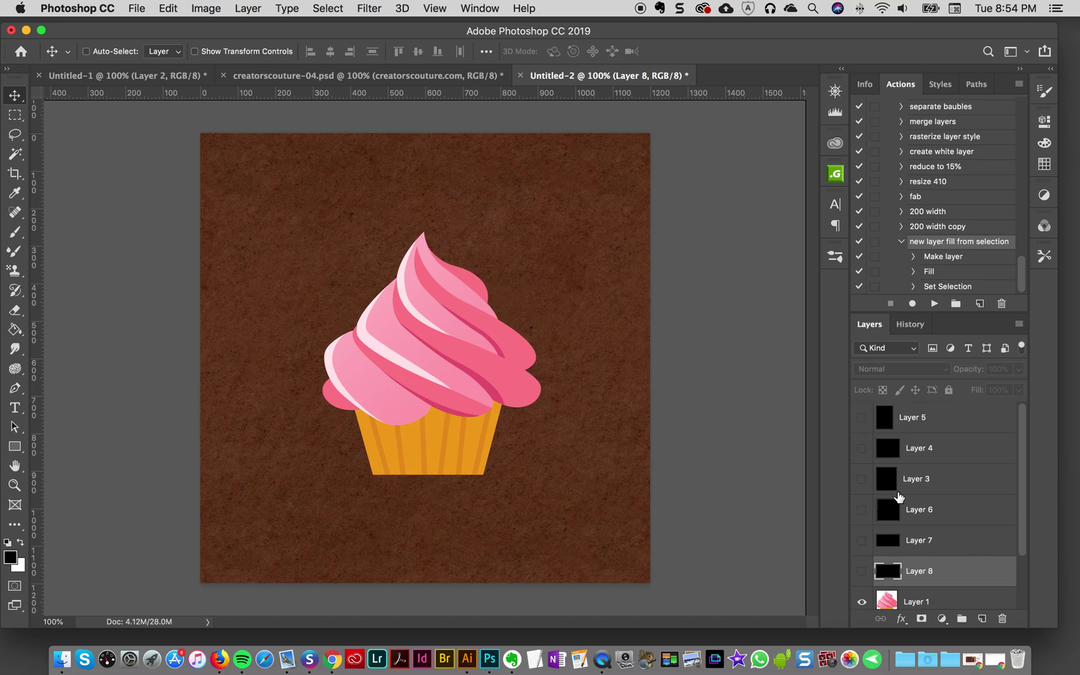
Show Layer 7, check the finished wrapper in creatorscouture-04.psd, and make Layer 7 active in Untitled-2
scroll(898, 495, down, 2)
click(862, 513)
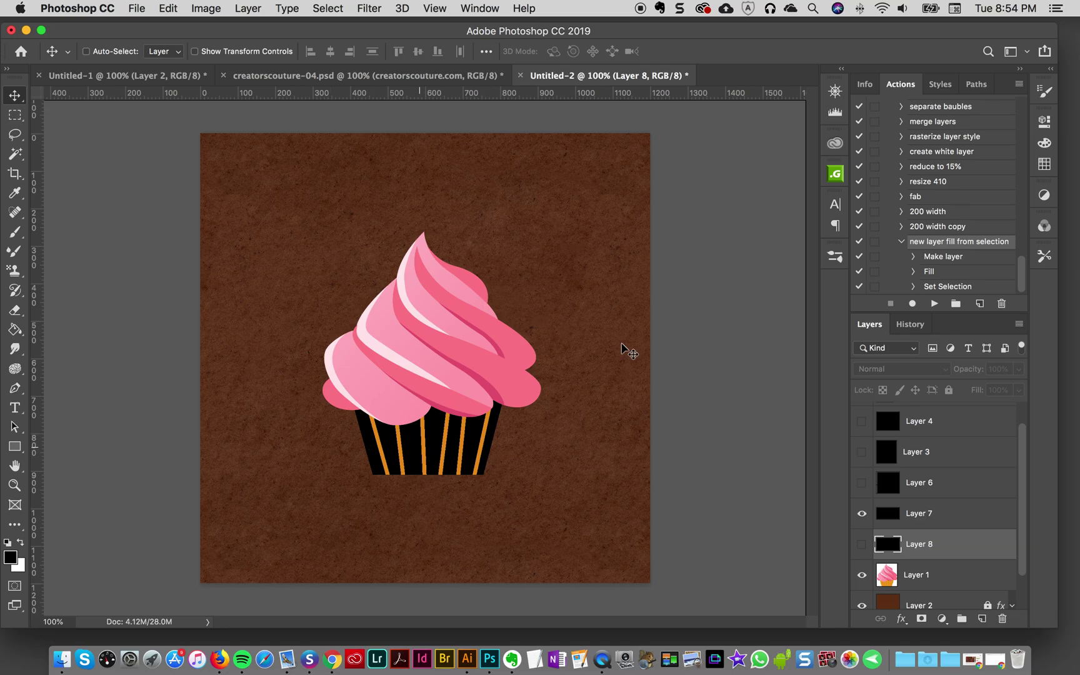
click(362, 75)
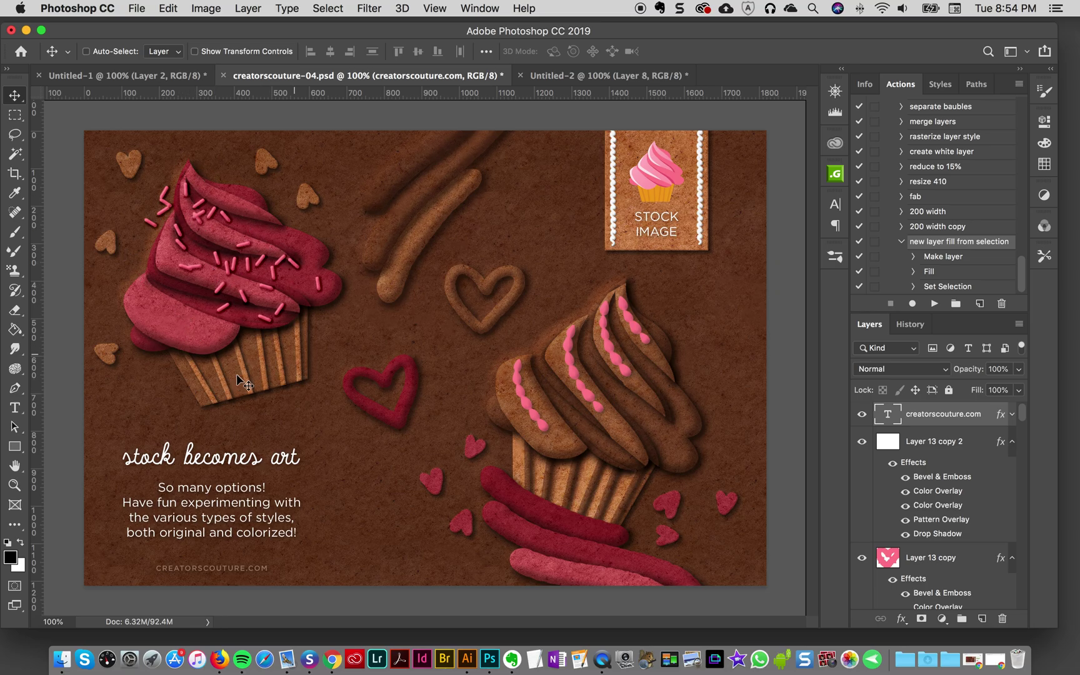
click(615, 77)
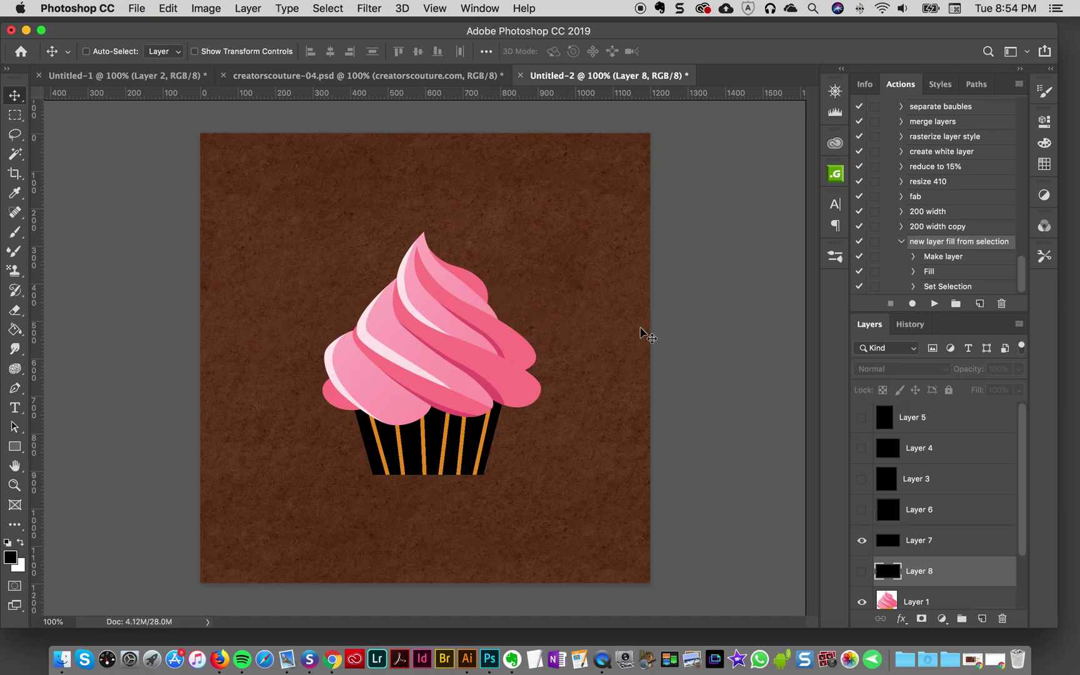
click(943, 547)
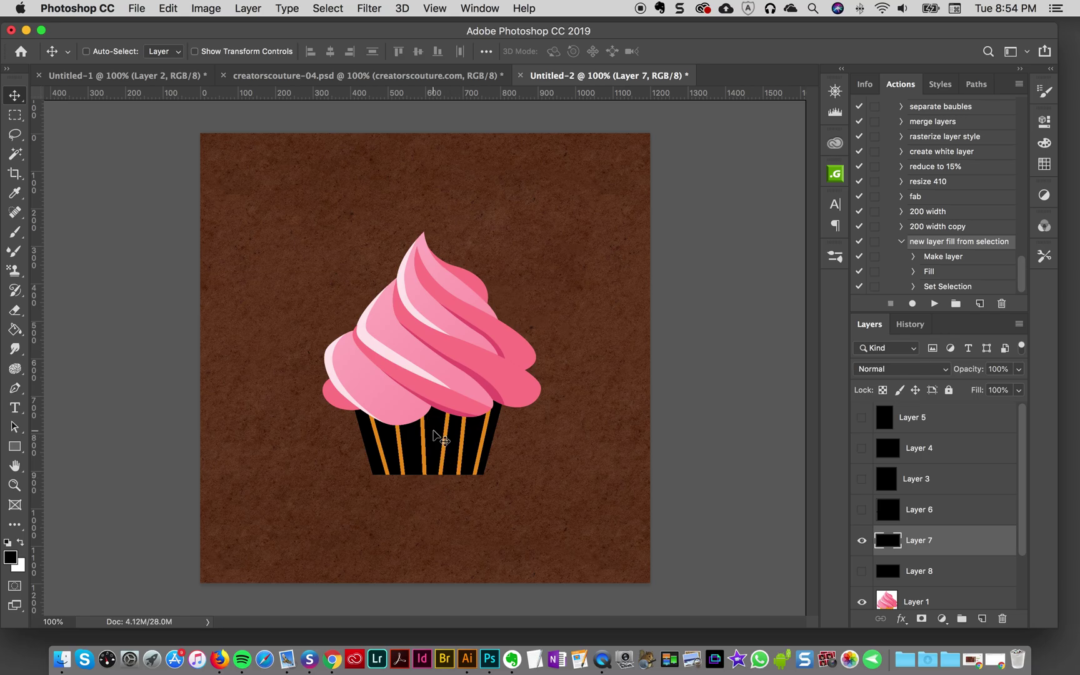
Find the accent presets among the layer styles and apply "Accents Dark" to Layer 7
click(959, 84)
scroll(943, 187, down, 10)
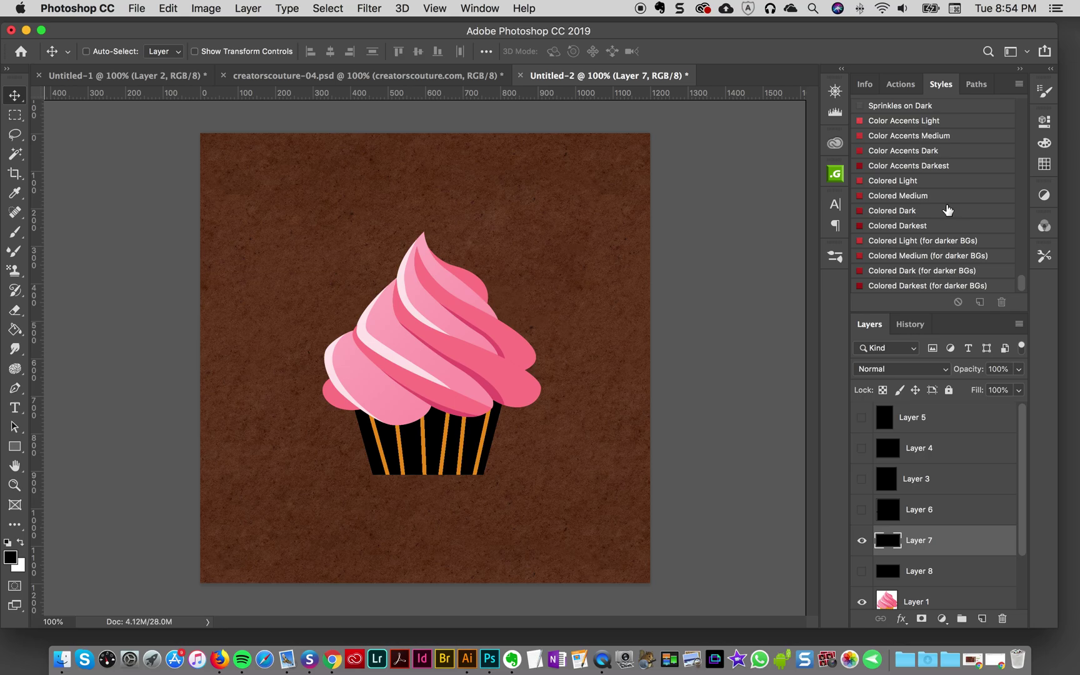
scroll(948, 210, up, 10)
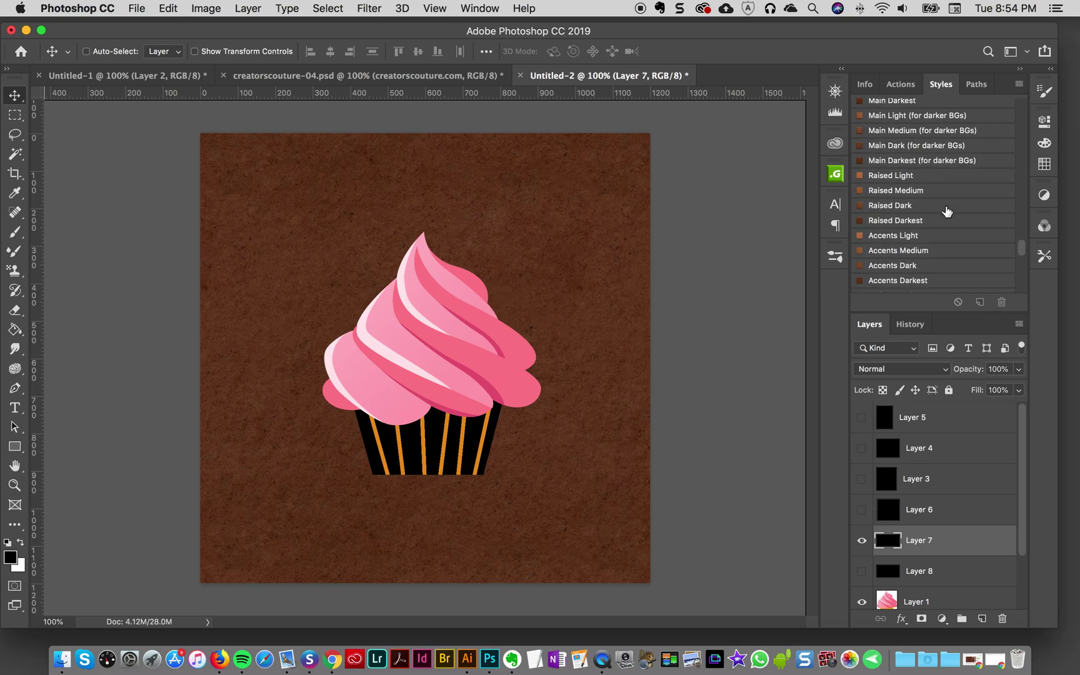
scroll(946, 211, down, 2)
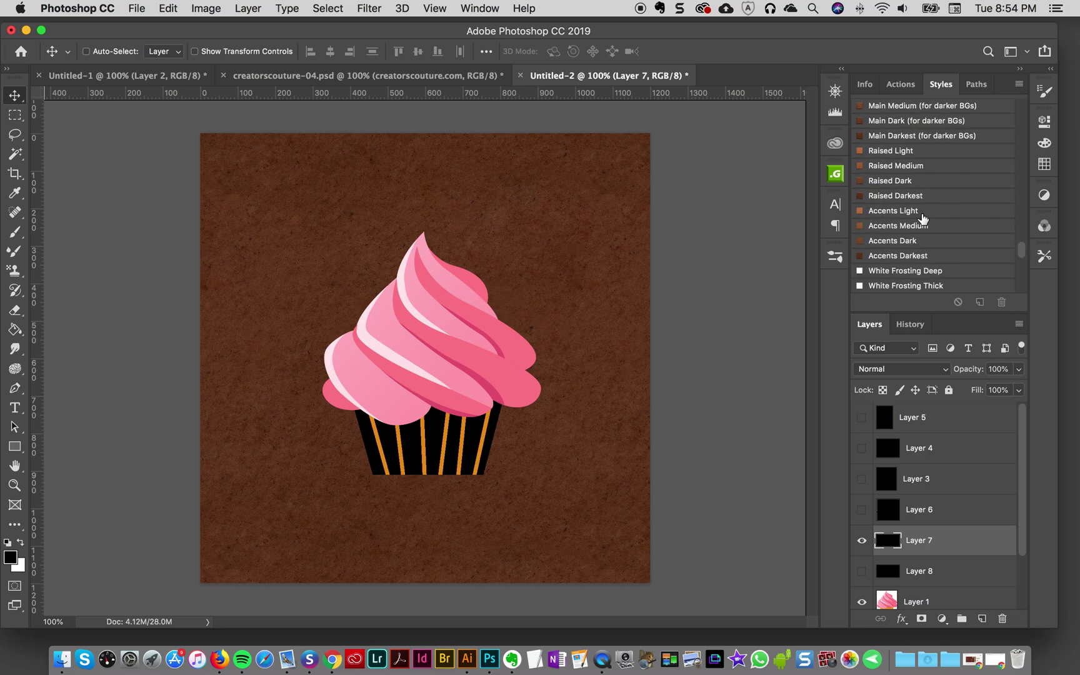
click(894, 240)
Compare the styled wrapper with creatorscouture-04.psd and reapply the "Accents Dark" style to Layer 7
click(470, 77)
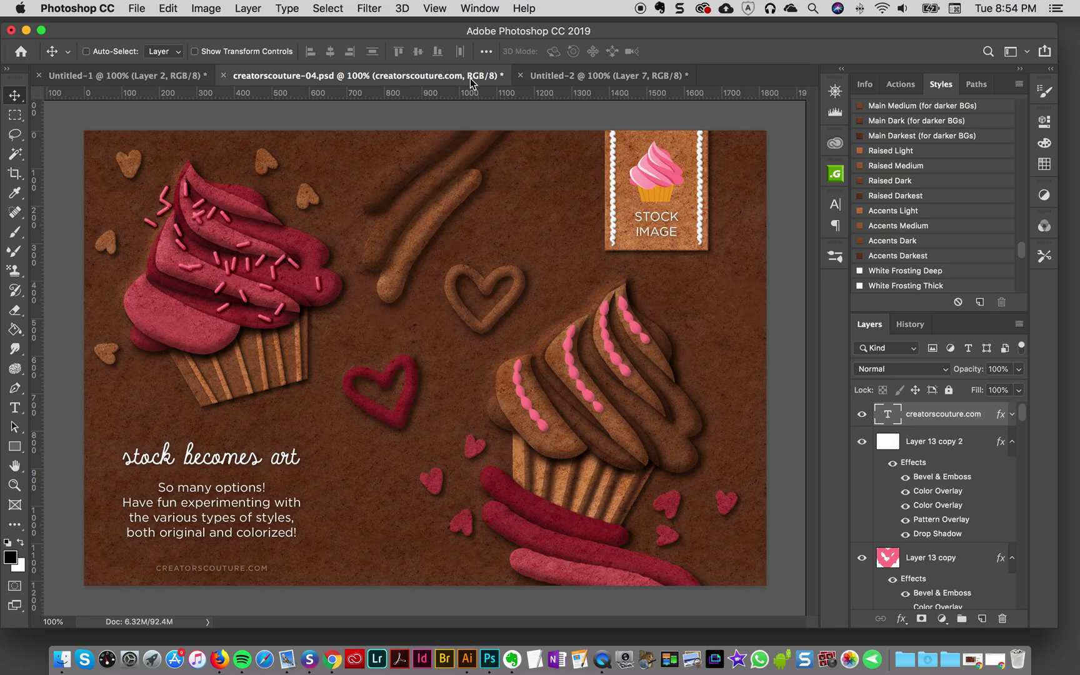
click(579, 75)
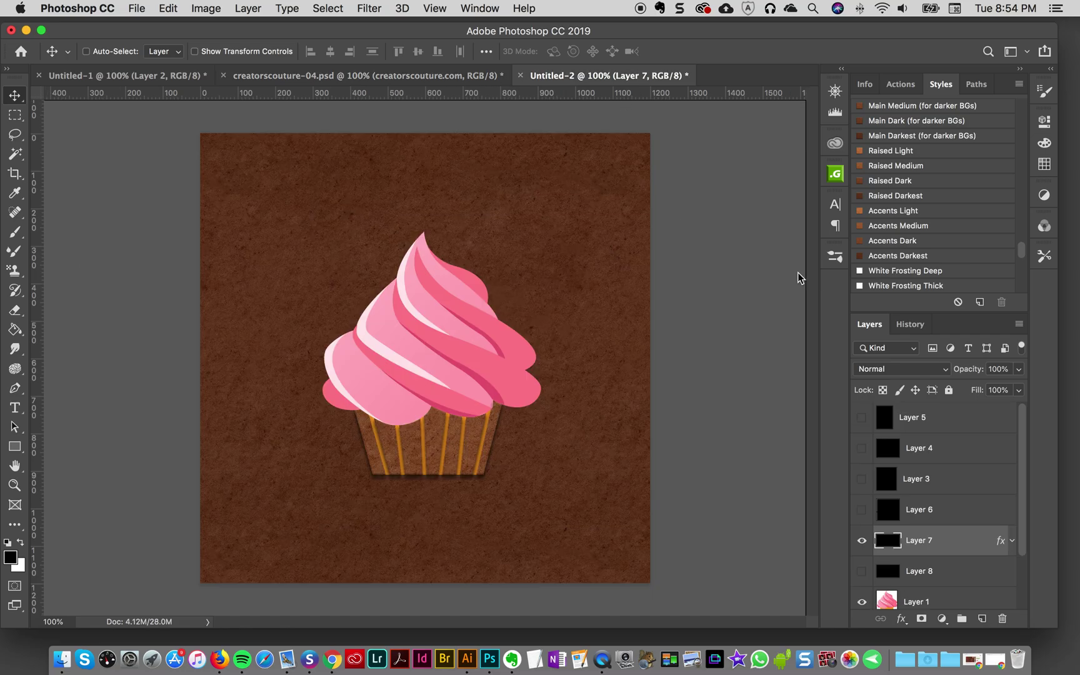
click(905, 239)
click(467, 77)
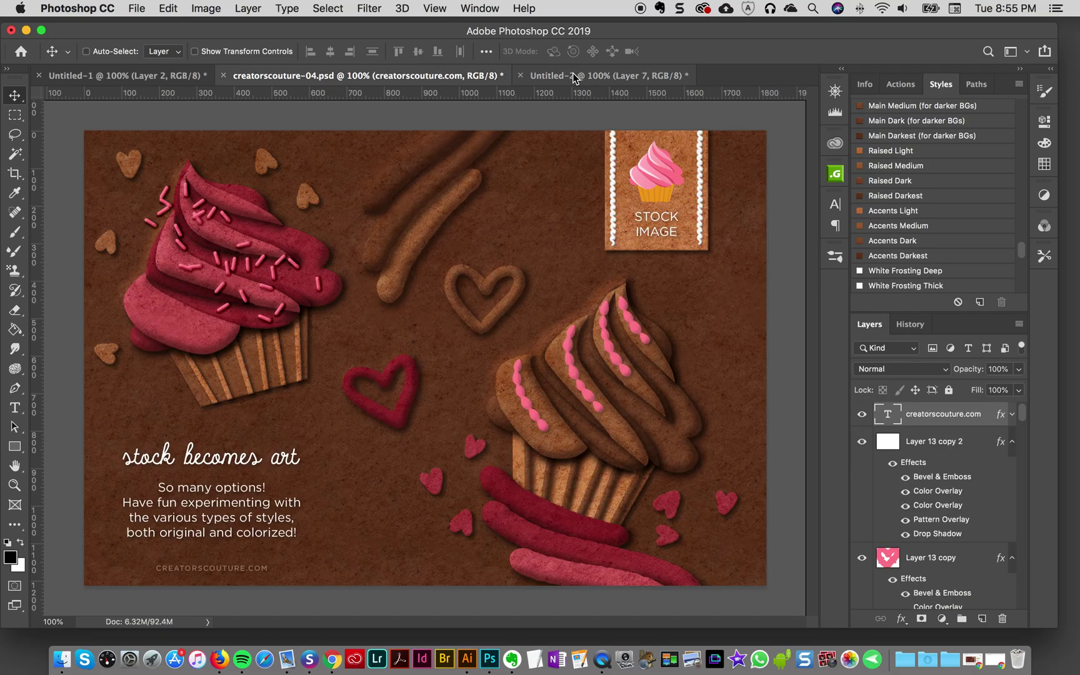
click(593, 78)
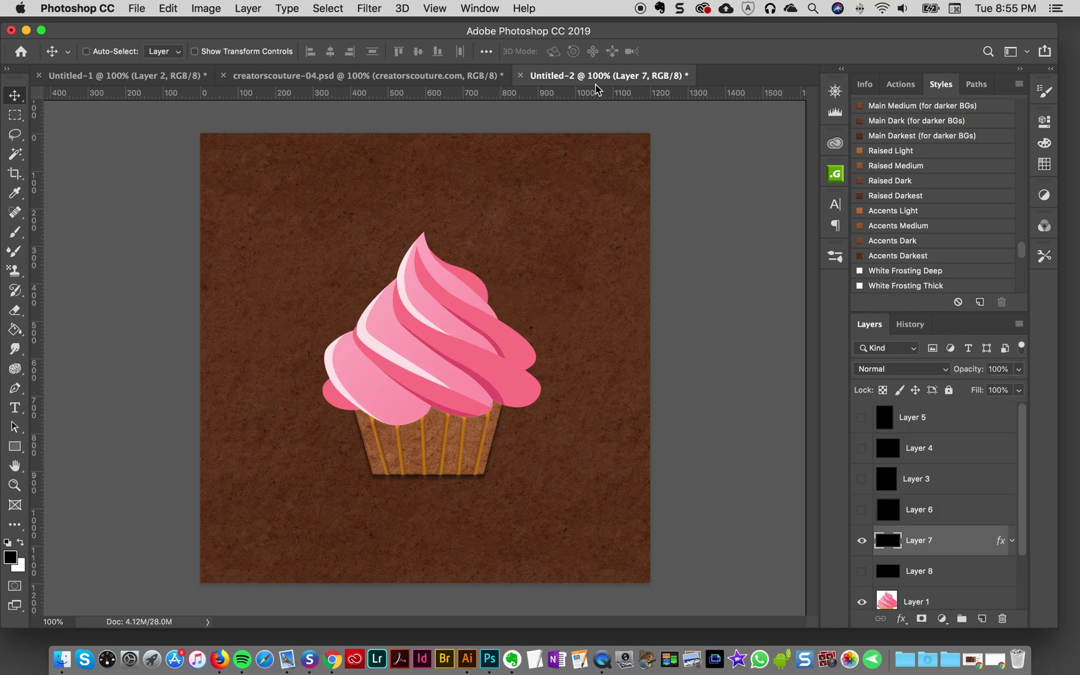
click(906, 243)
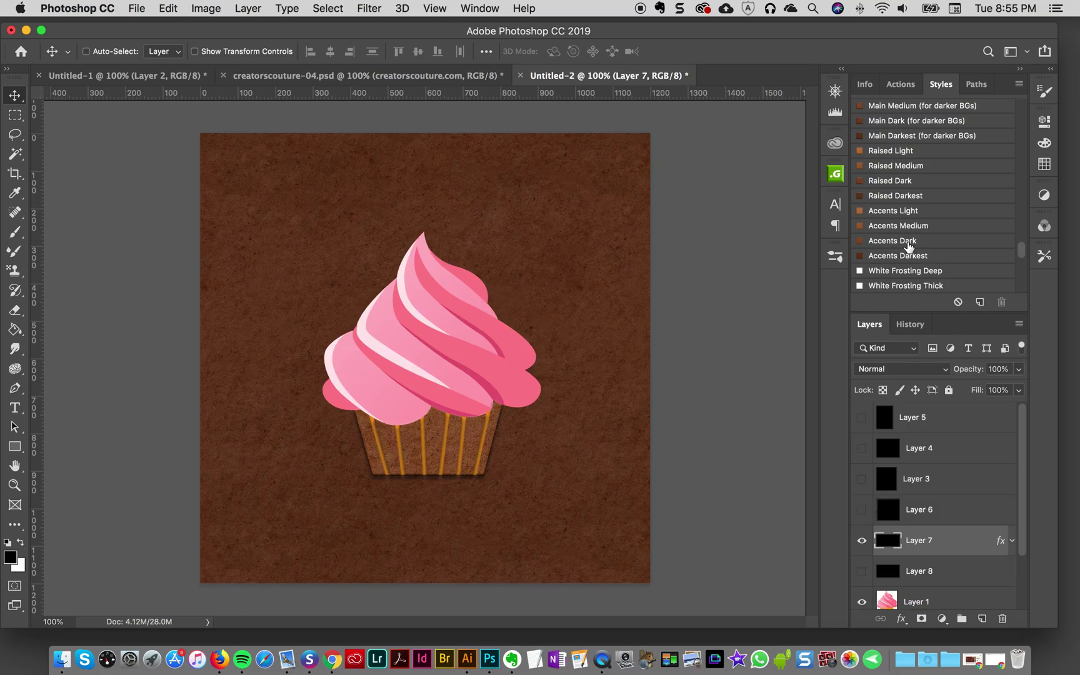
Move Layer 7 below Layer 8 in the stack and briefly preview Layer 8 over it
scroll(963, 542, down, 1)
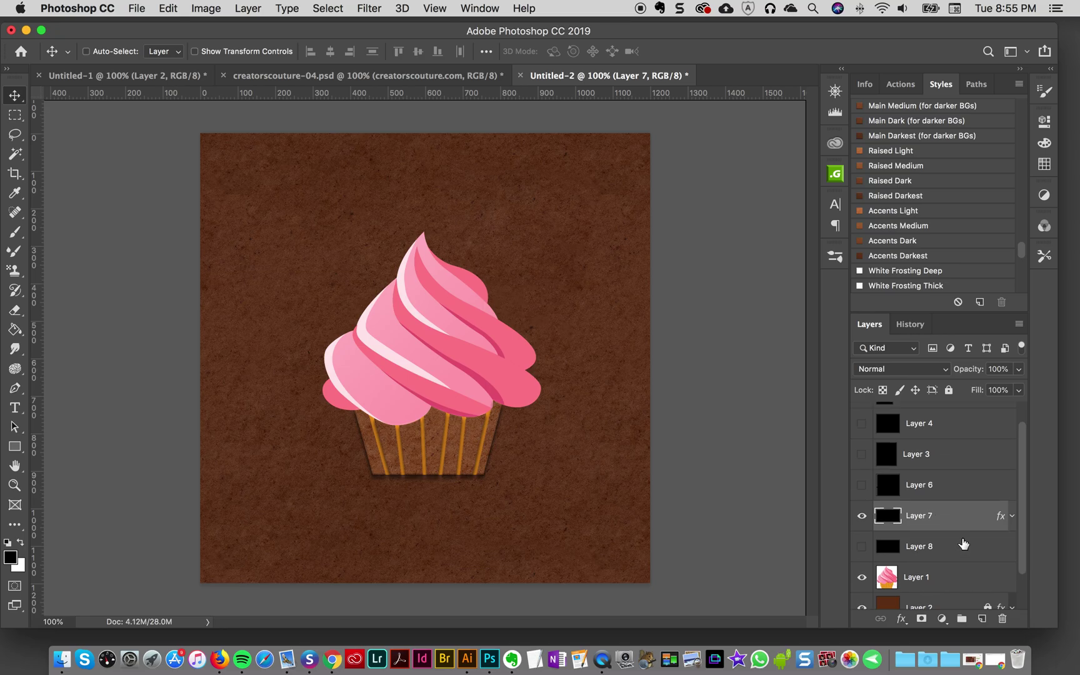
drag(946, 523, 931, 580)
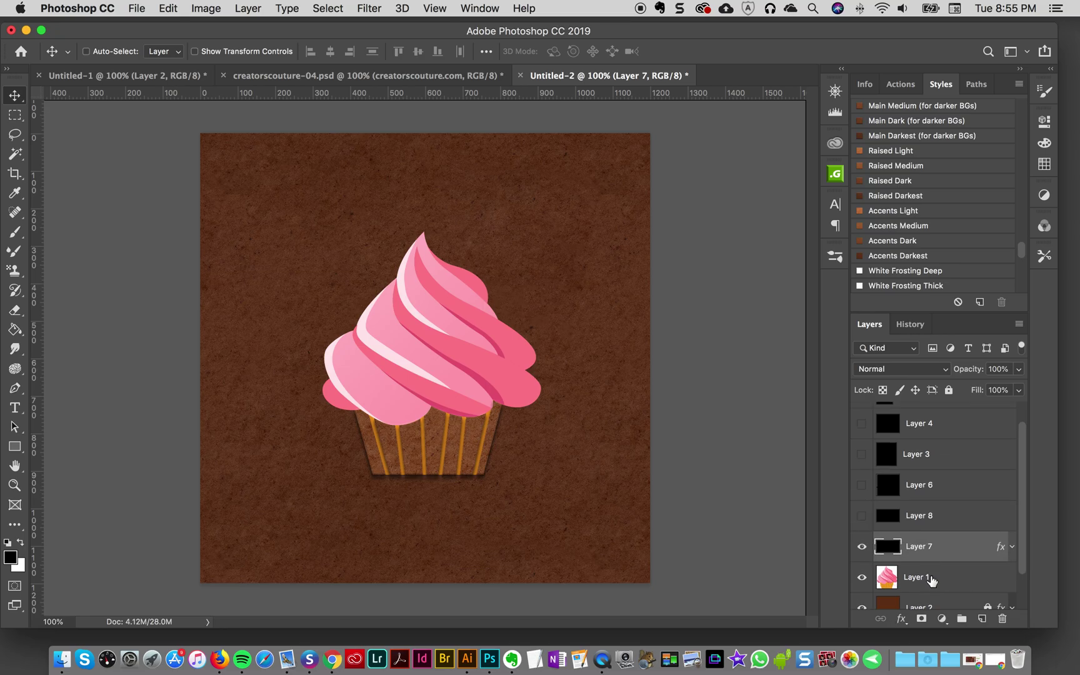
click(862, 515)
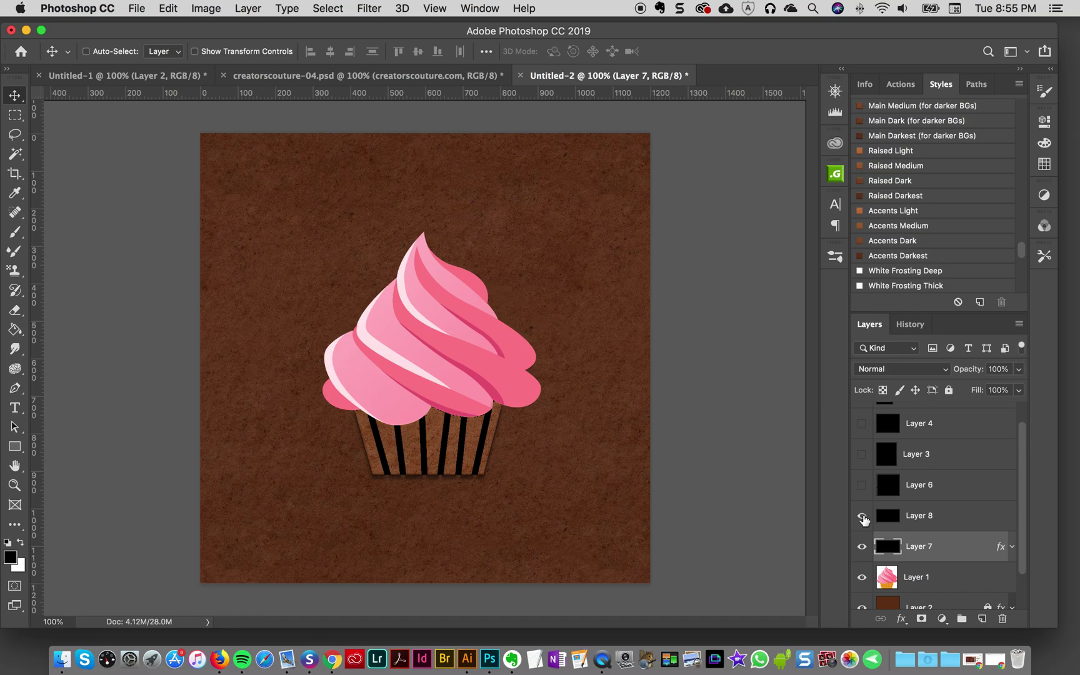
click(862, 516)
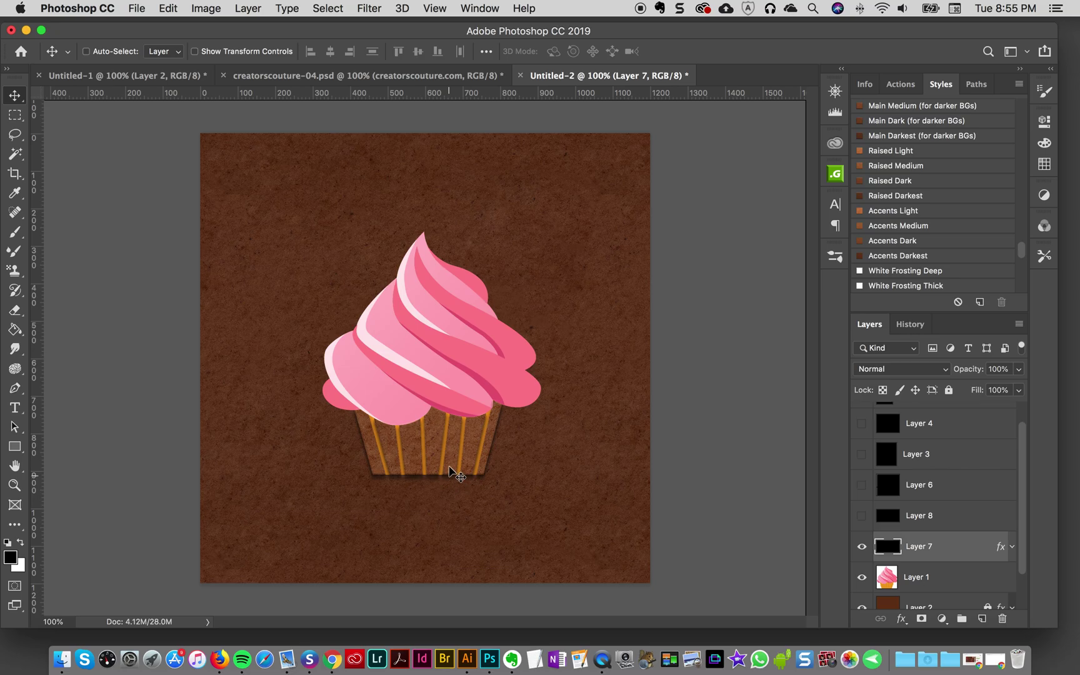
Set Layer 7's Bevel & Emboss angle to 135° with Use Global Light enabled, and collapse the layer's effects list
click(1011, 546)
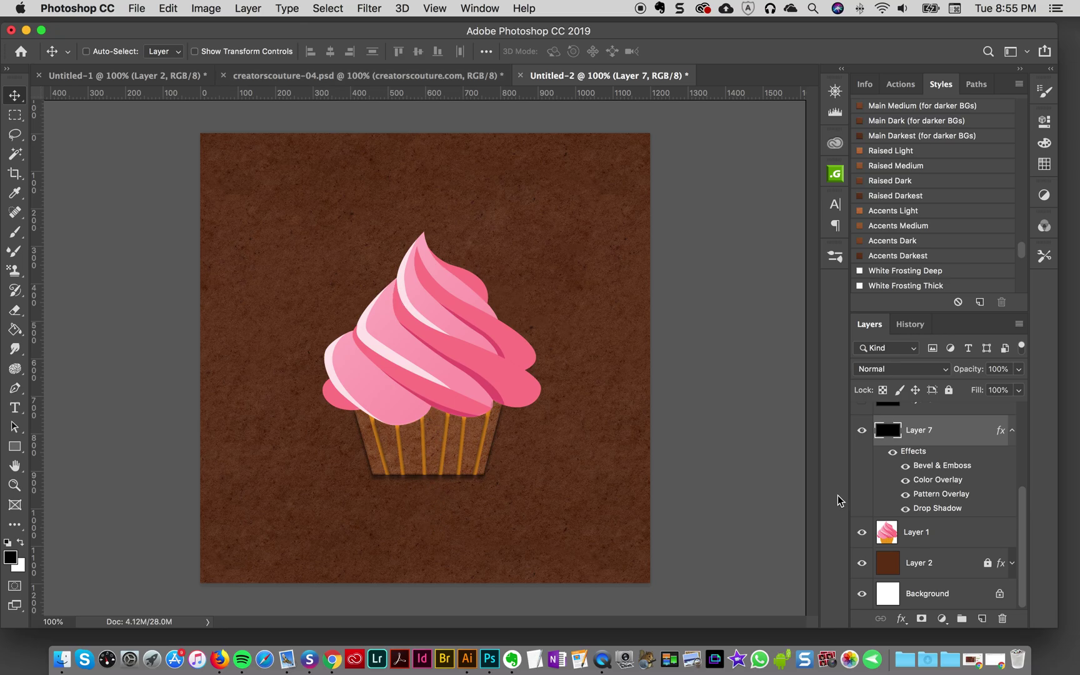
double_click(932, 467)
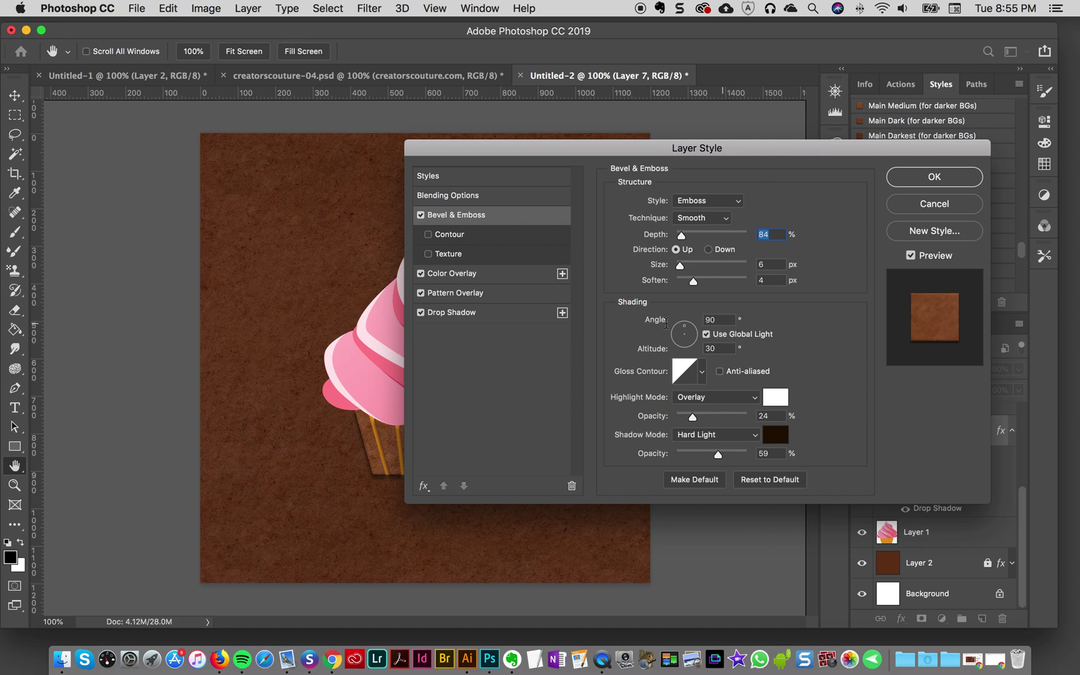
drag(487, 148, 636, 164)
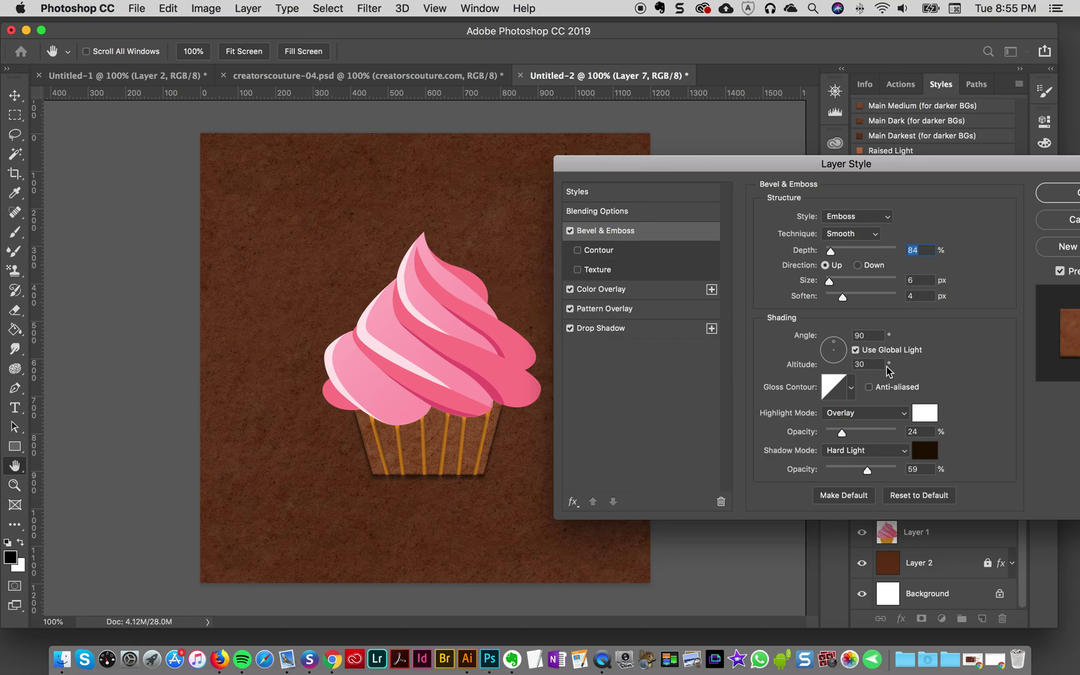
double_click(875, 335)
text(135)
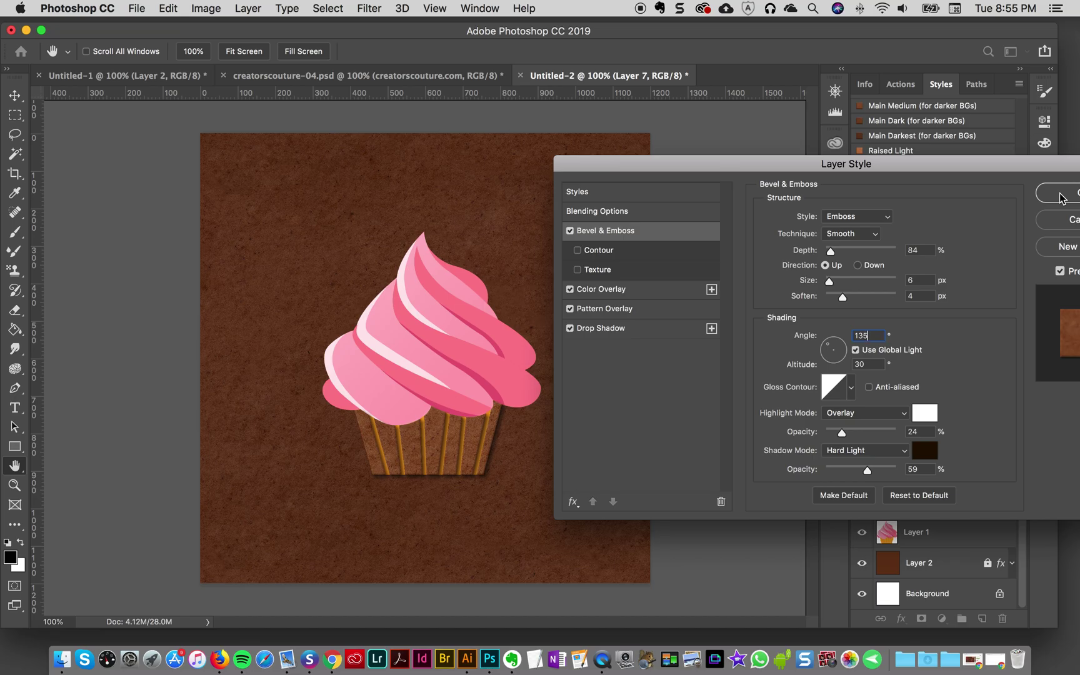
drag(876, 168, 856, 172)
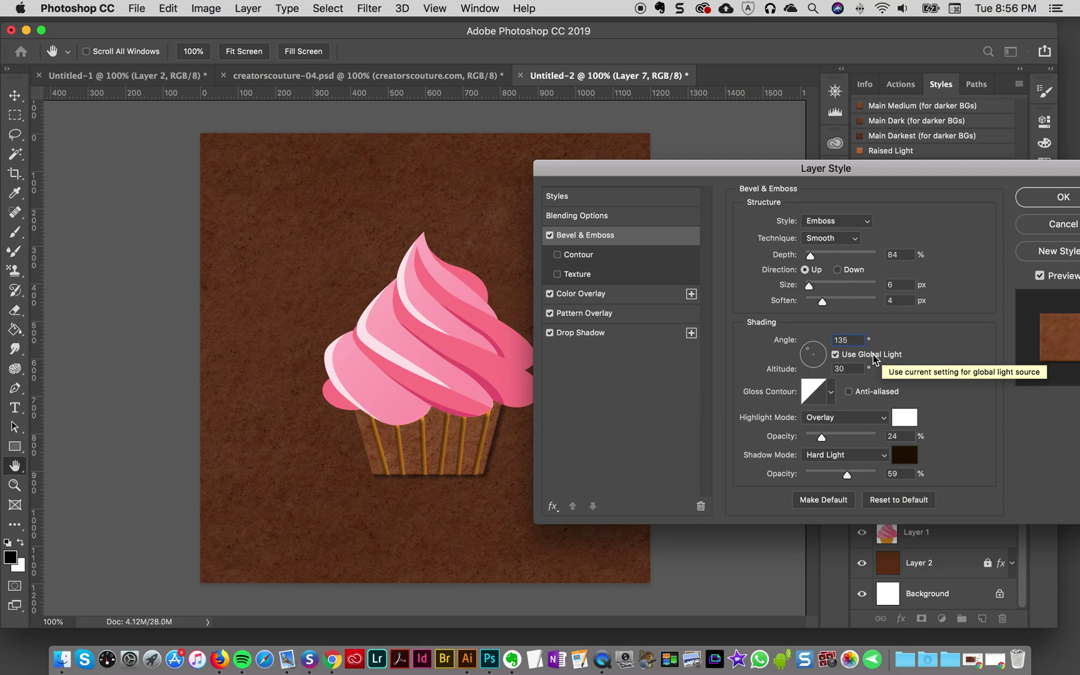
click(1049, 199)
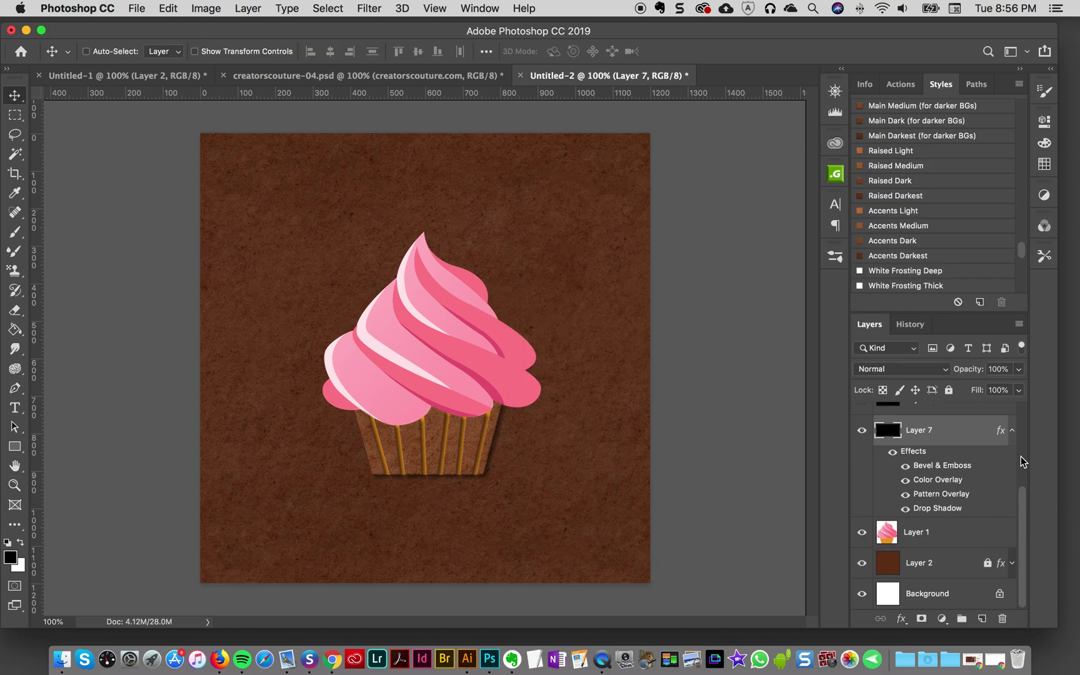
click(1012, 430)
Show Layer 8 with the wrapper stripes and apply the "Accents Light" style to it
scroll(888, 513, up, 1)
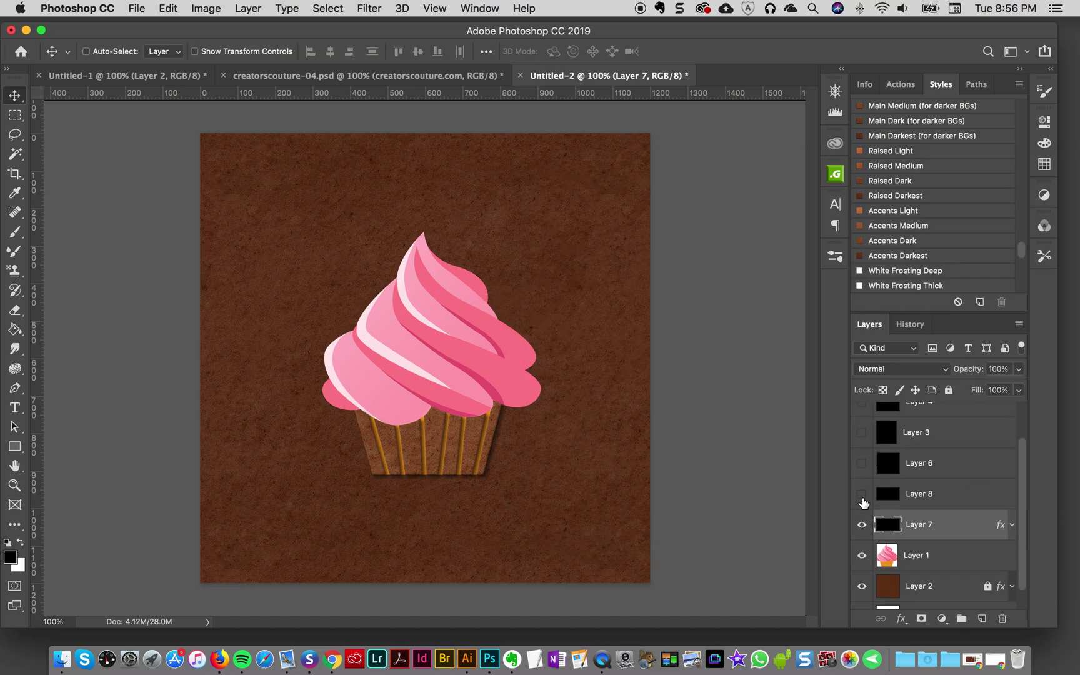
click(862, 496)
click(920, 500)
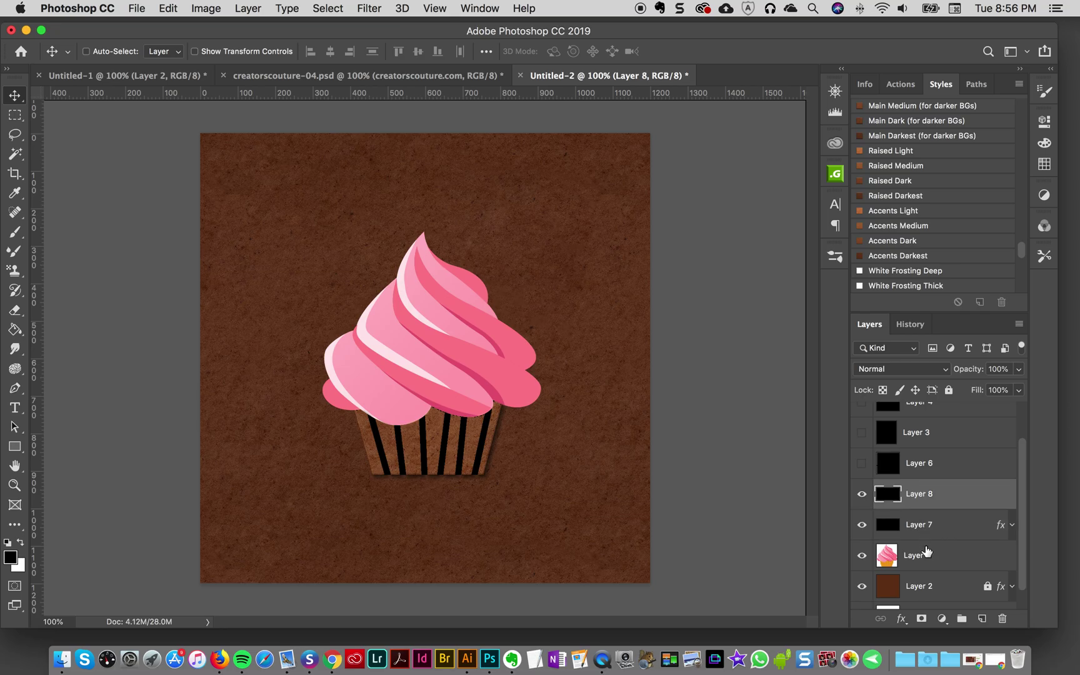
click(901, 213)
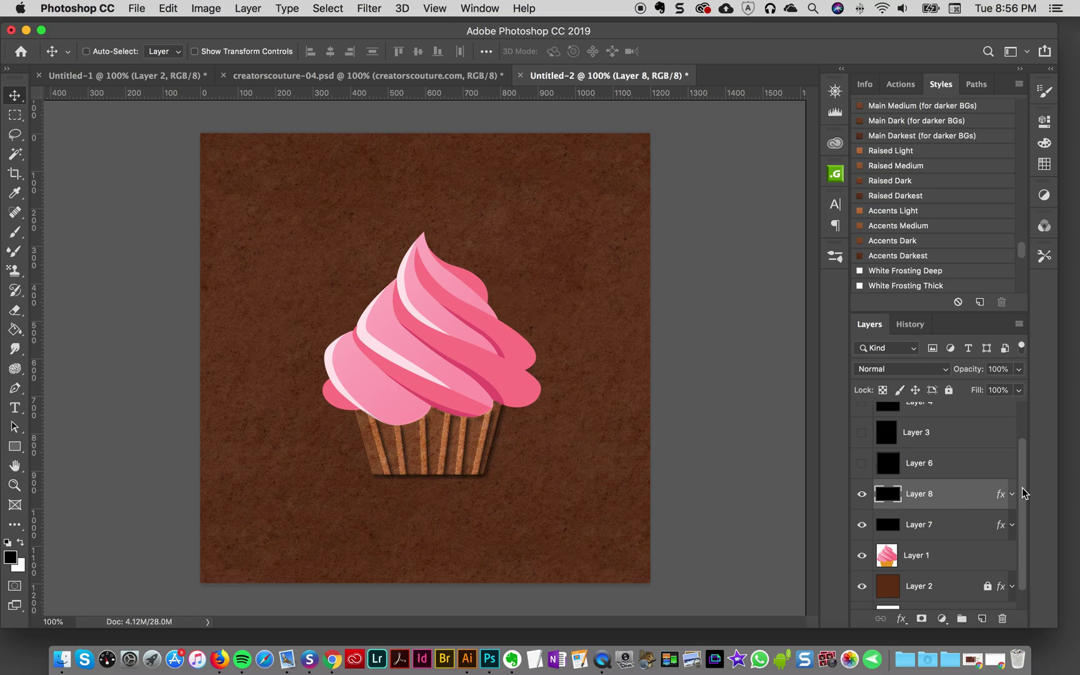
Briefly preview the shading on Layer 6 and check creatorscouture-04.psd for how the frosting was styled
click(861, 463)
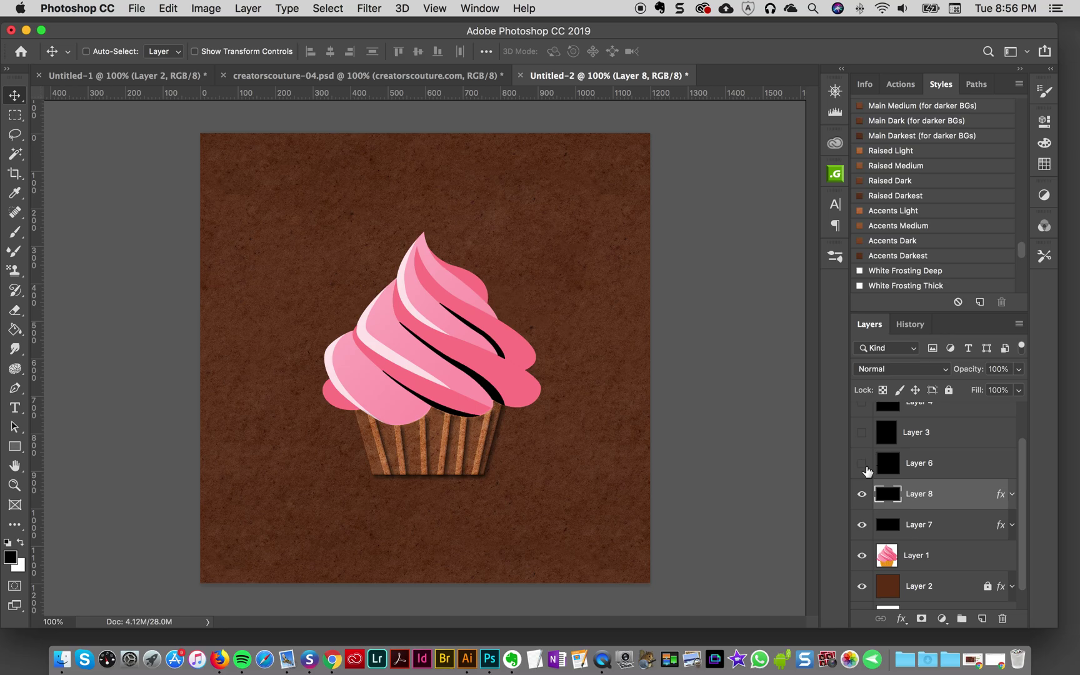
scroll(868, 481, up, 1)
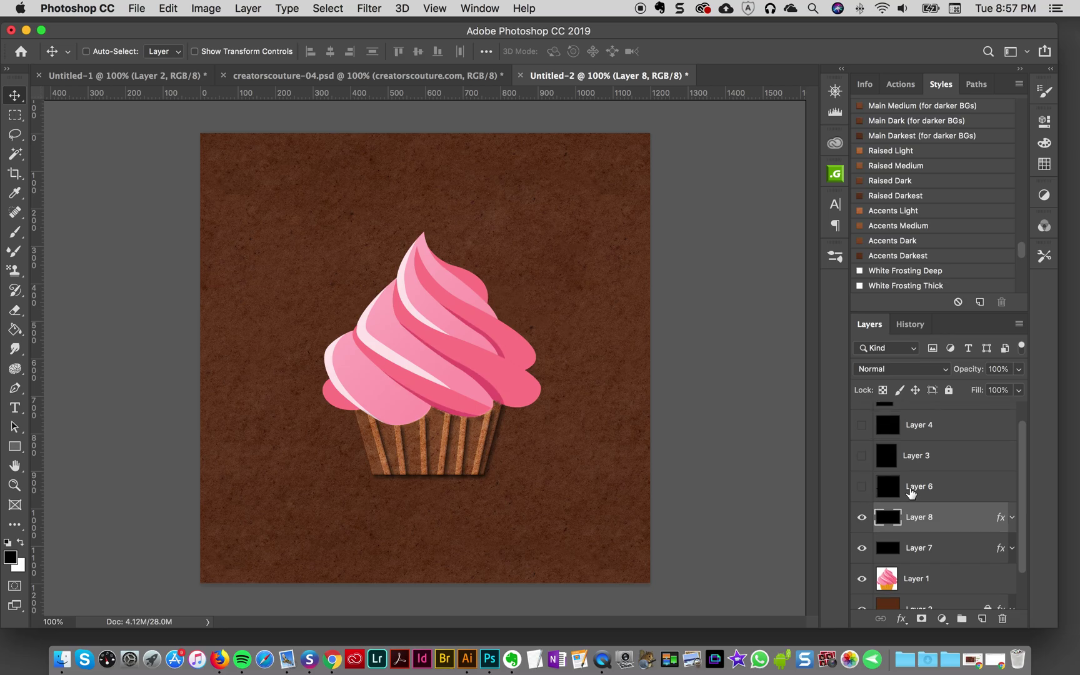
click(429, 75)
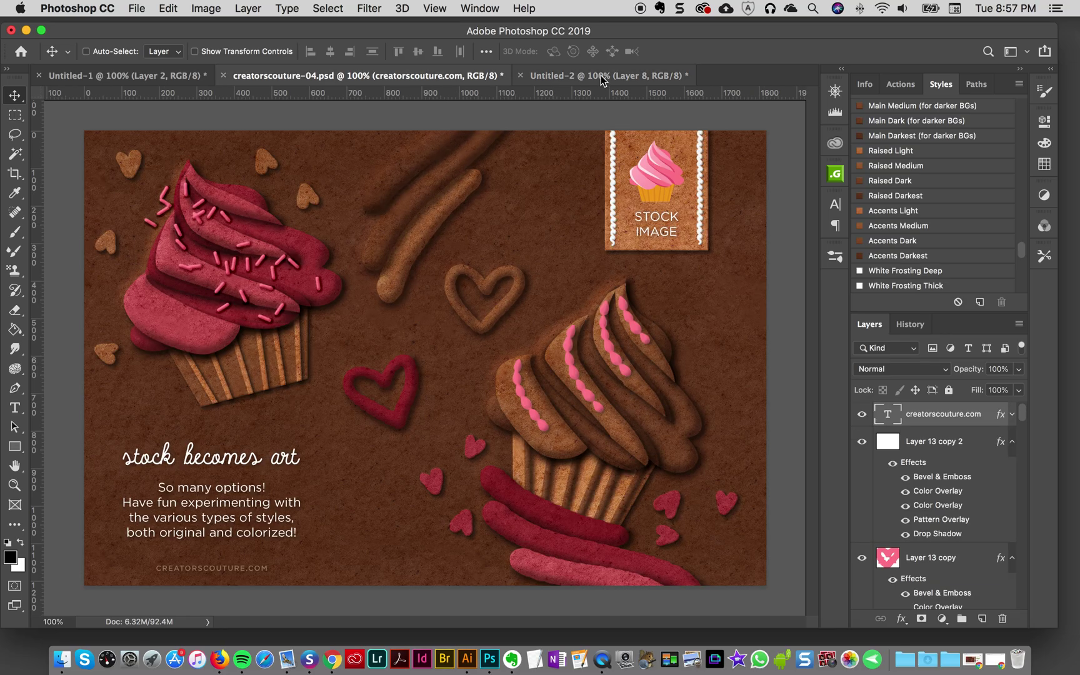
click(646, 77)
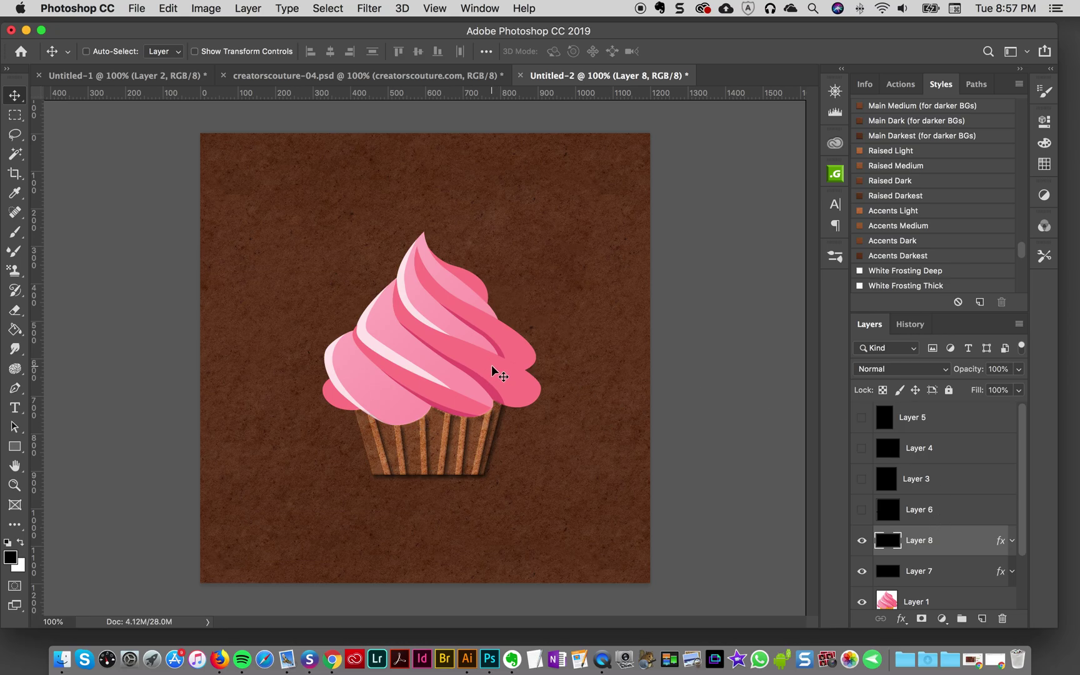
Show Layer 4, place it directly above Layer 8 and apply the "Colored Dark (for darker BGs)" style to it
click(862, 479)
click(861, 479)
click(861, 448)
click(941, 451)
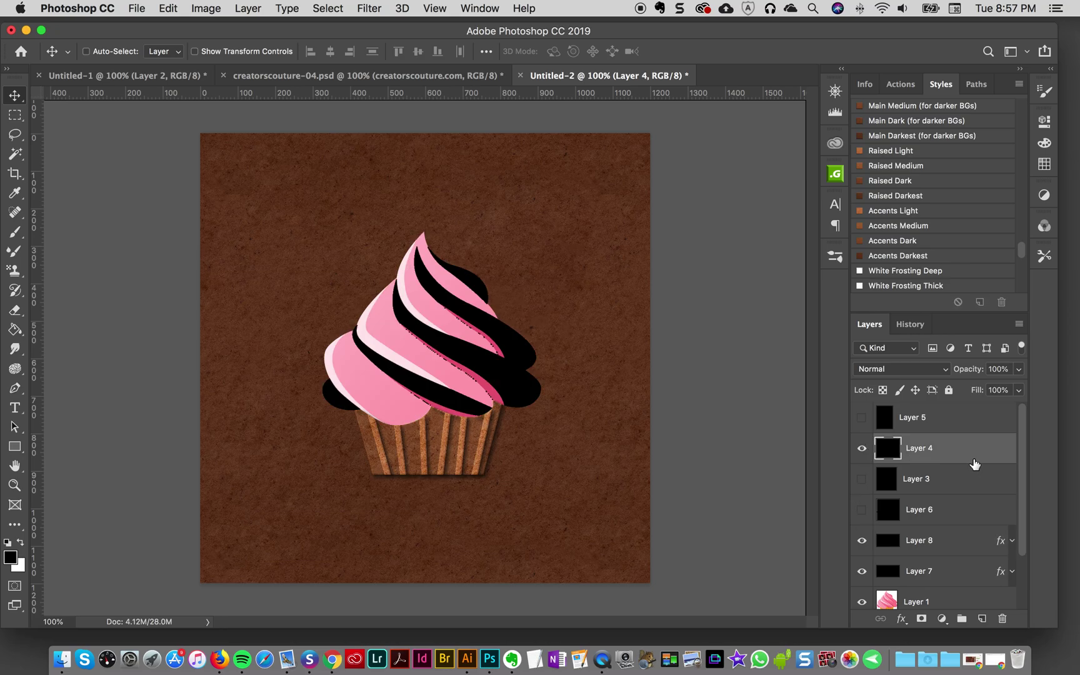
drag(968, 461, 929, 541)
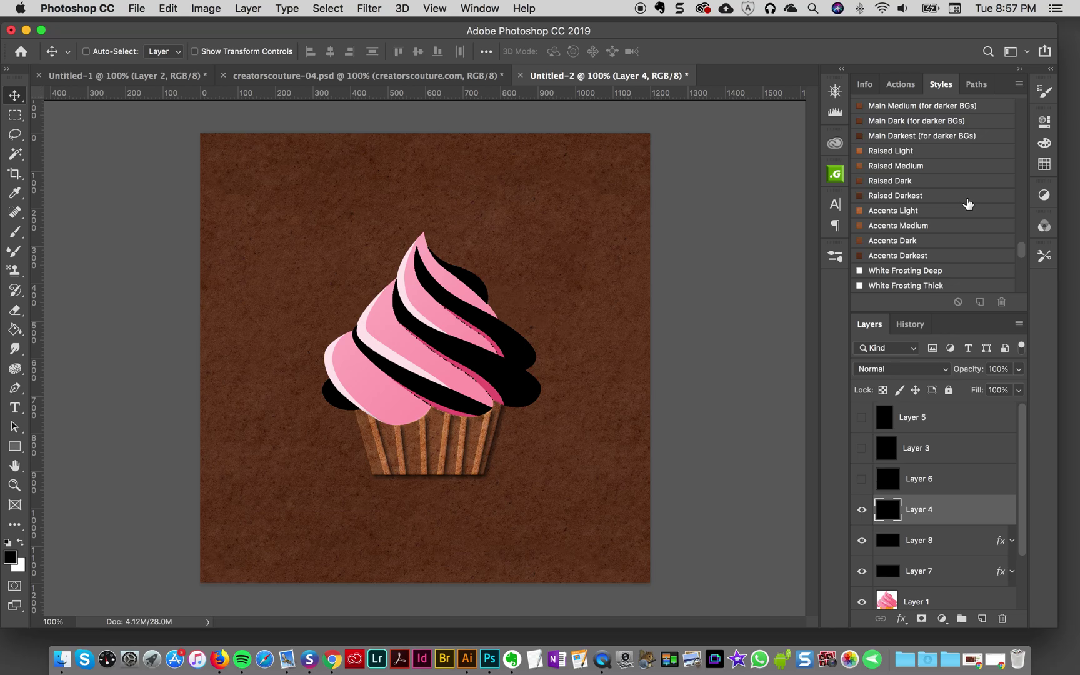
scroll(967, 203, down, 10)
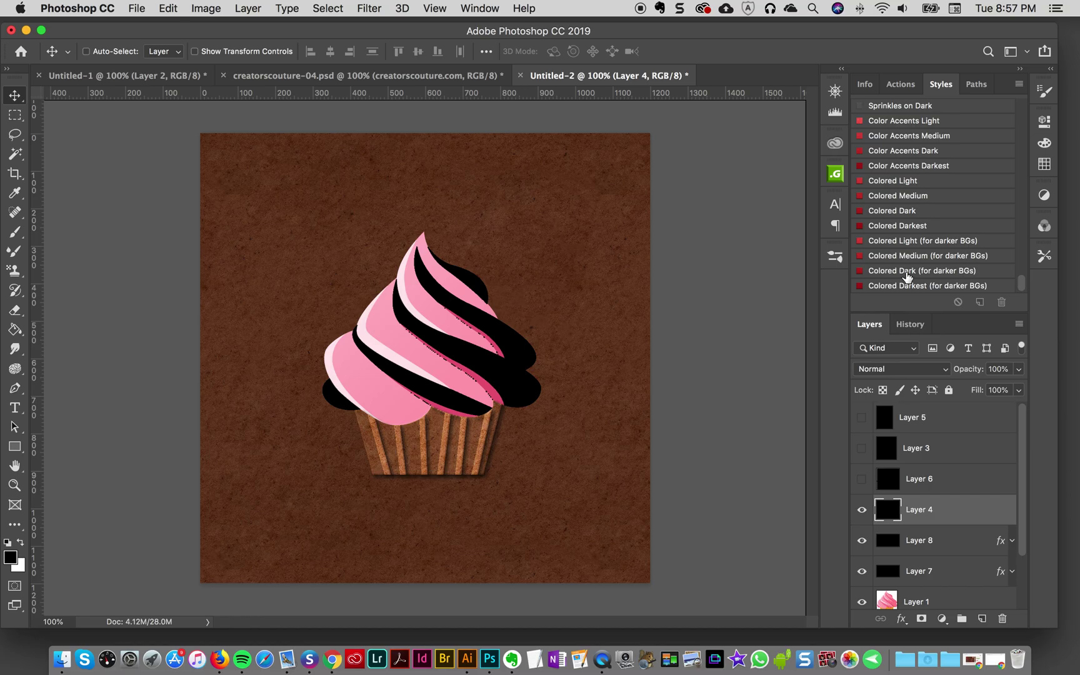
click(891, 273)
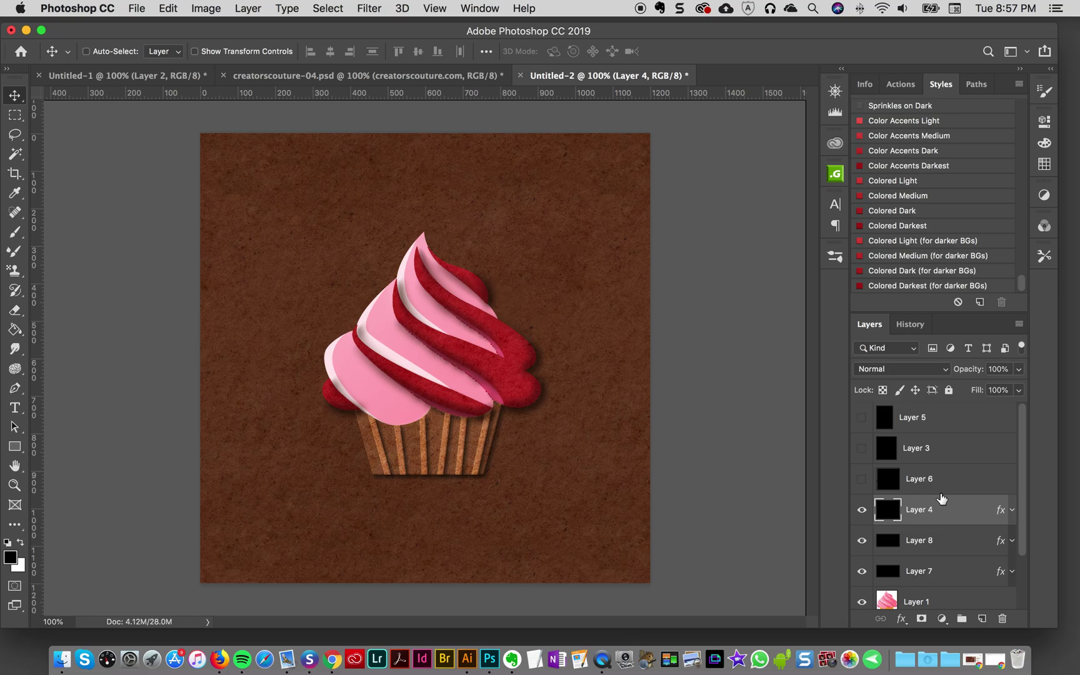
Show Layer 6 with the frosting shadows and apply the "Colored Darkest (for darker BGs)" style to it
click(861, 480)
click(861, 480)
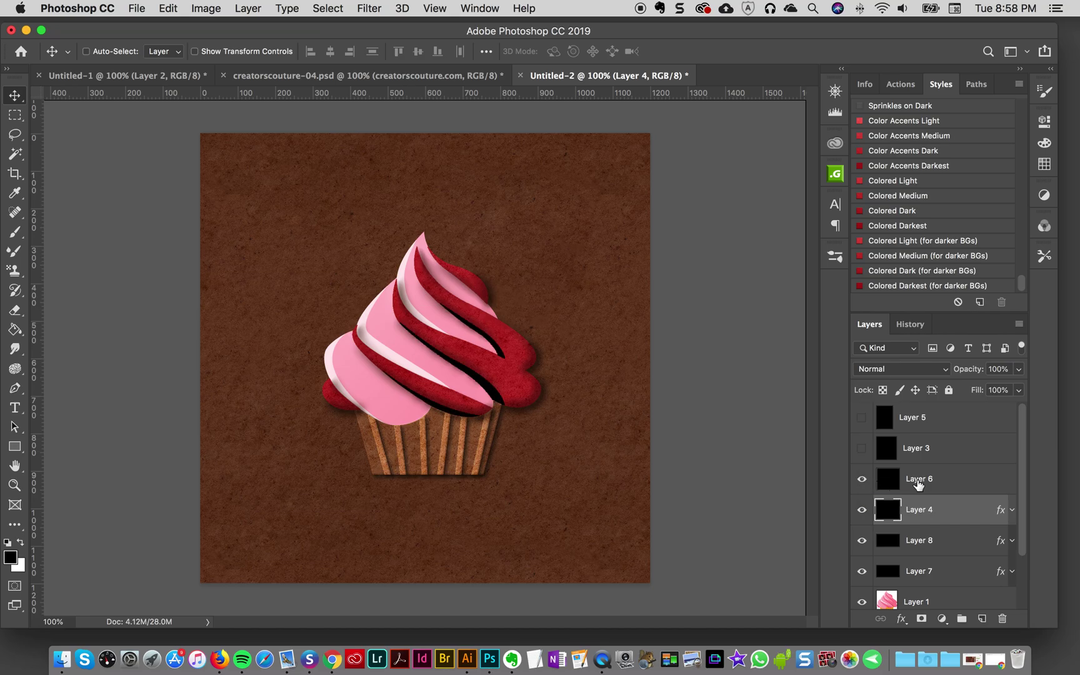
click(885, 486)
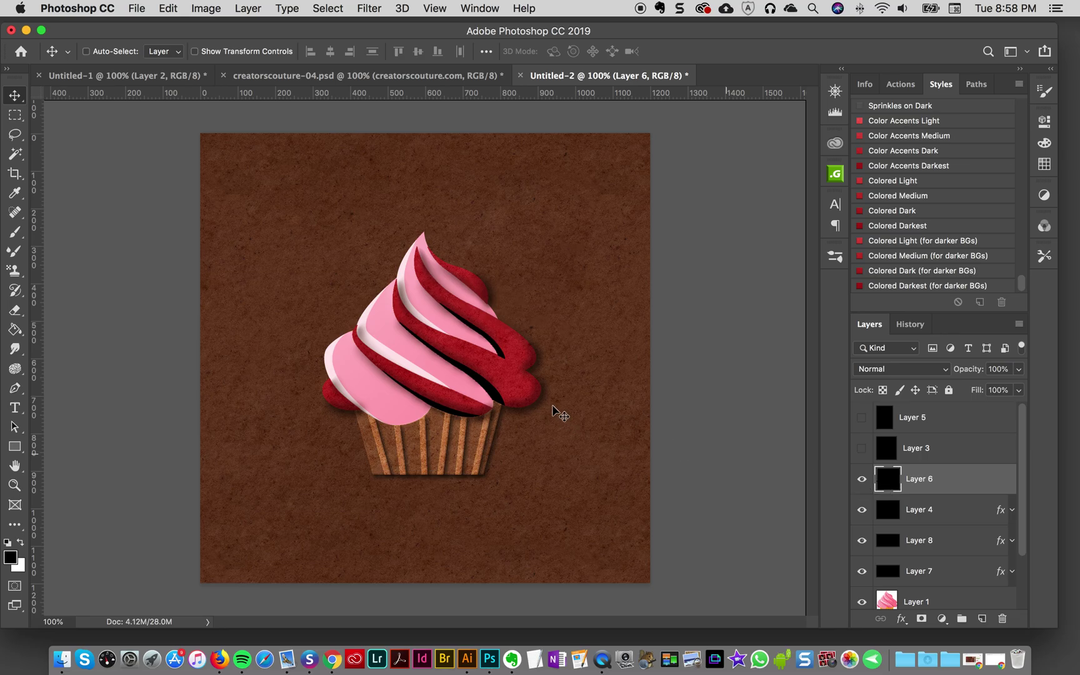
click(921, 286)
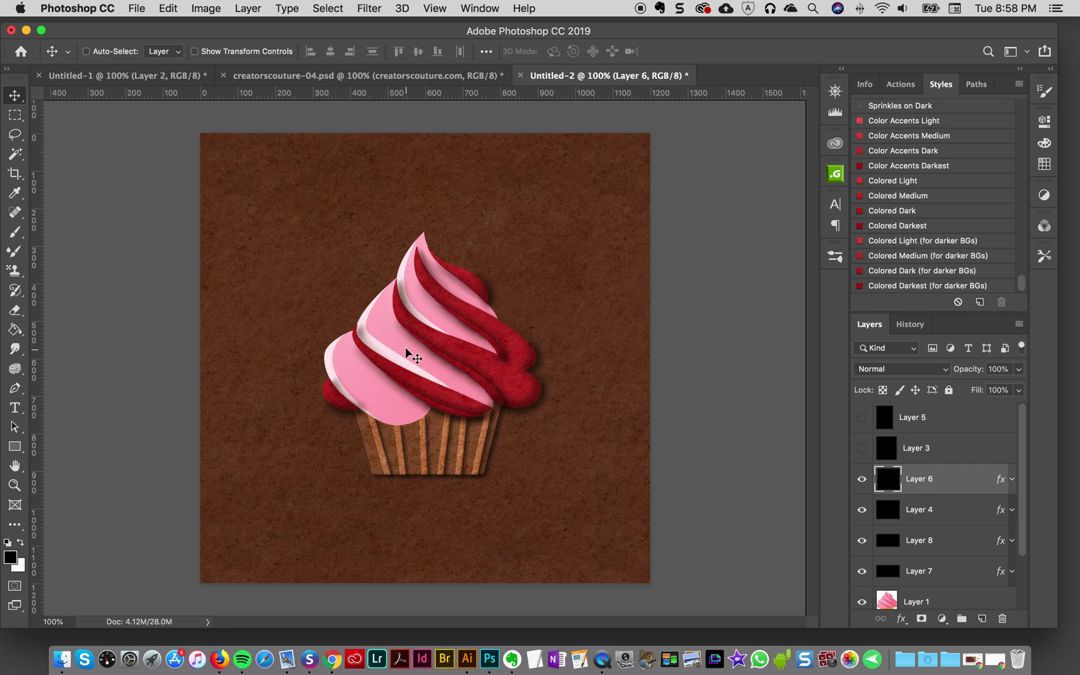
Show Layer 3, apply the "Colored Light (for darker BGs)" style to it and compare the frosting with creatorscouture-04.psd
click(862, 448)
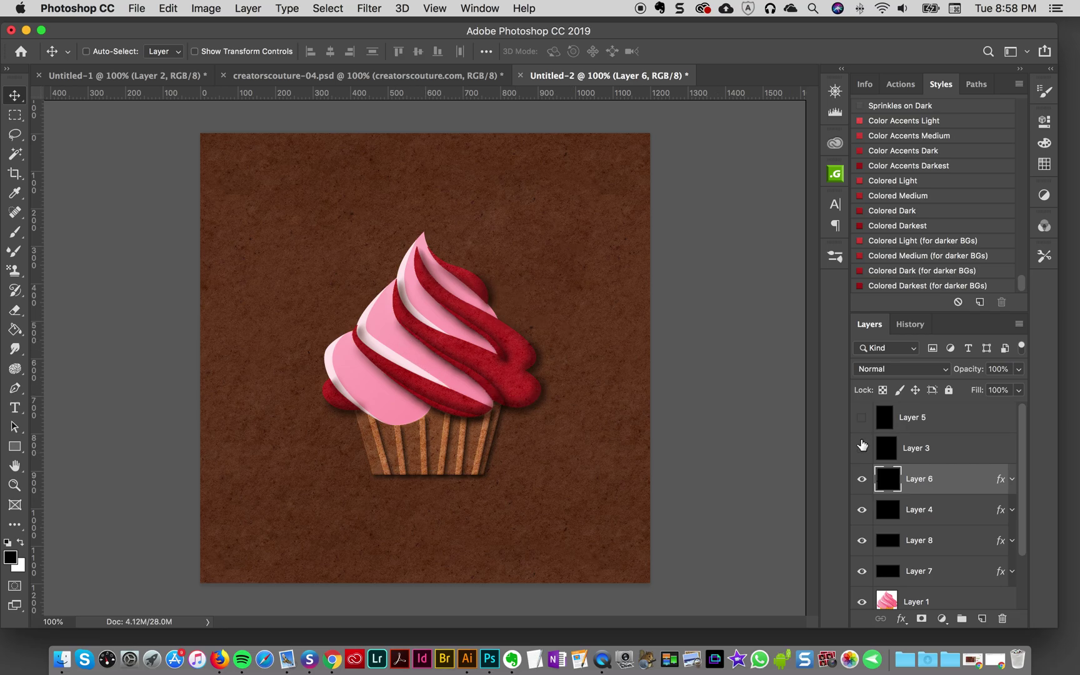
click(956, 454)
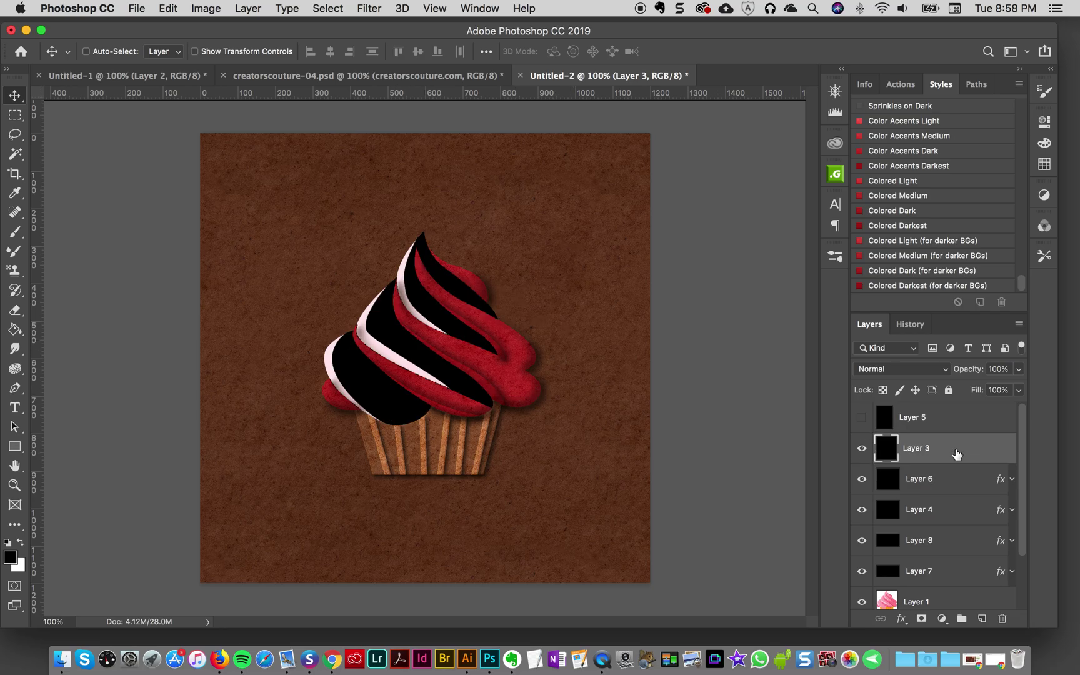
click(899, 261)
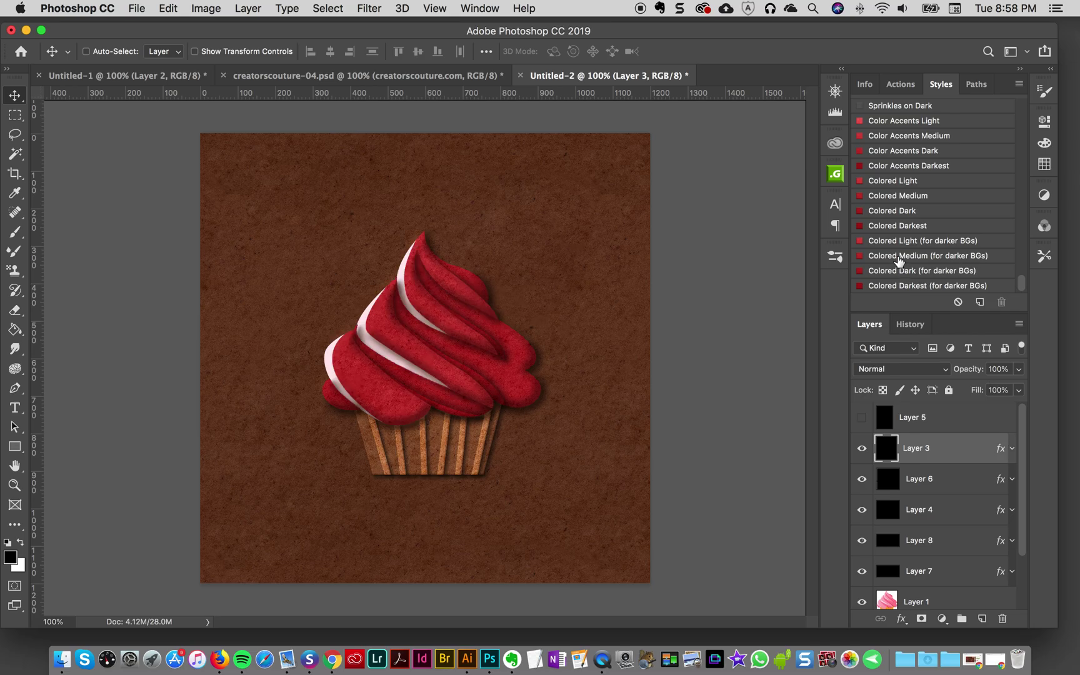
click(900, 245)
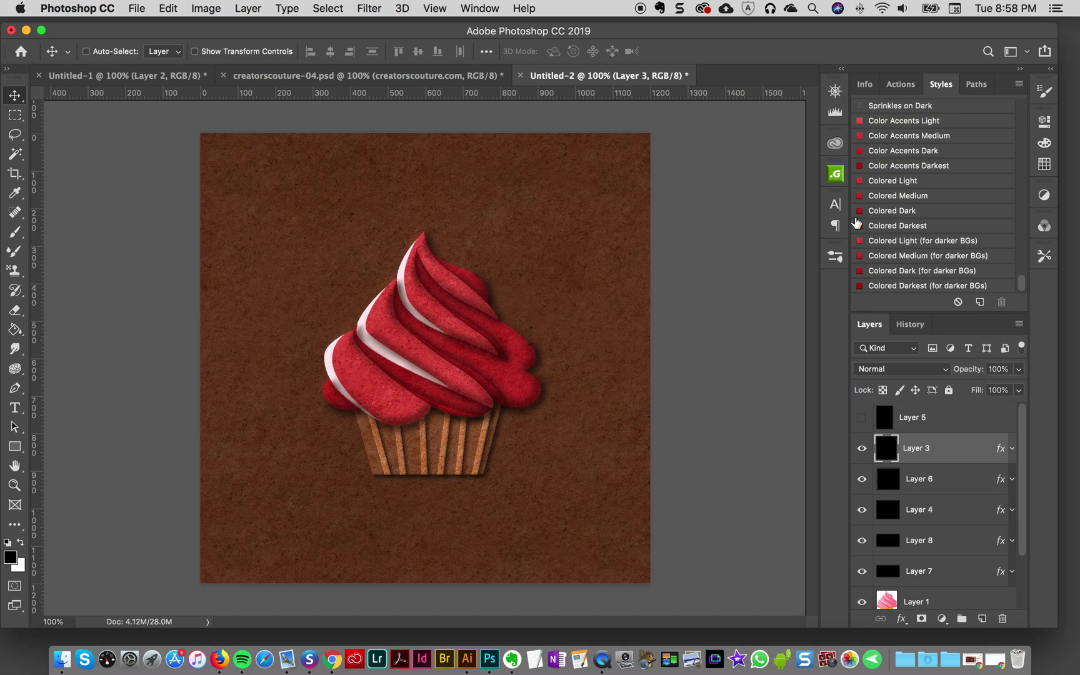
click(447, 75)
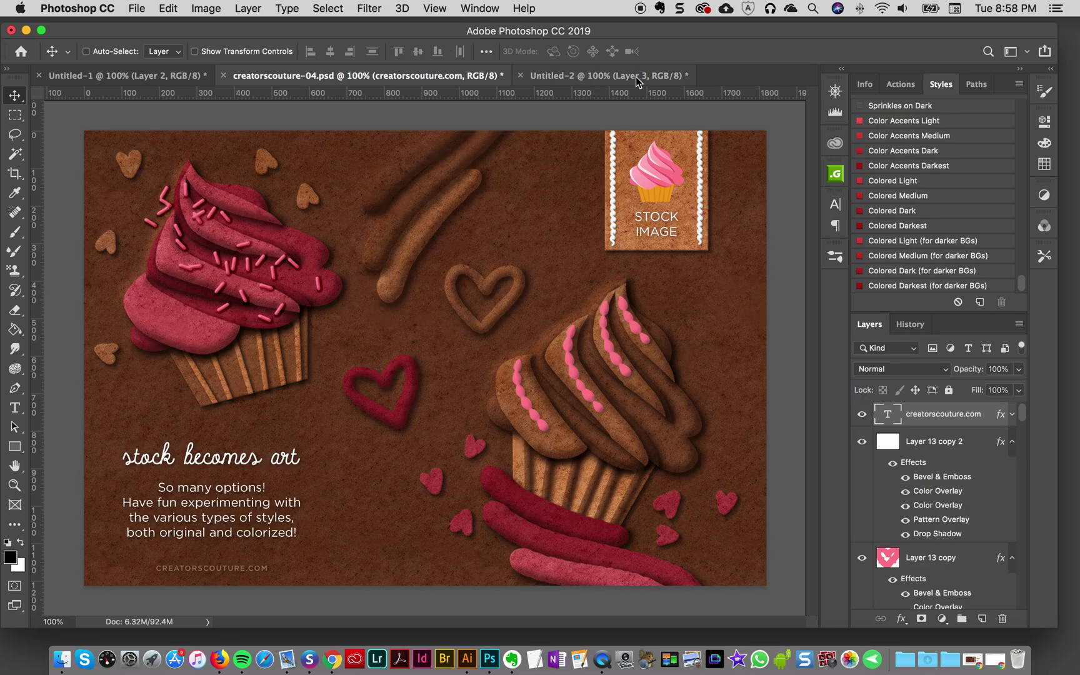
click(653, 74)
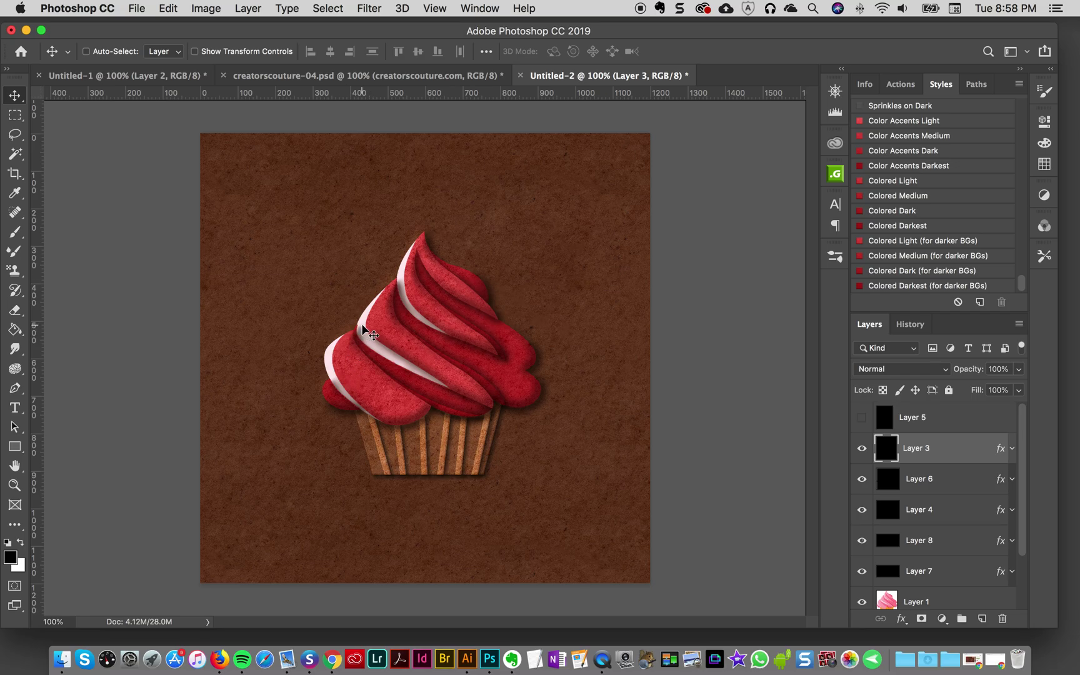
Show Layer 5 and try the lighter colored styles on it before applying "Colored Darkest (for darker BGs)"
click(862, 417)
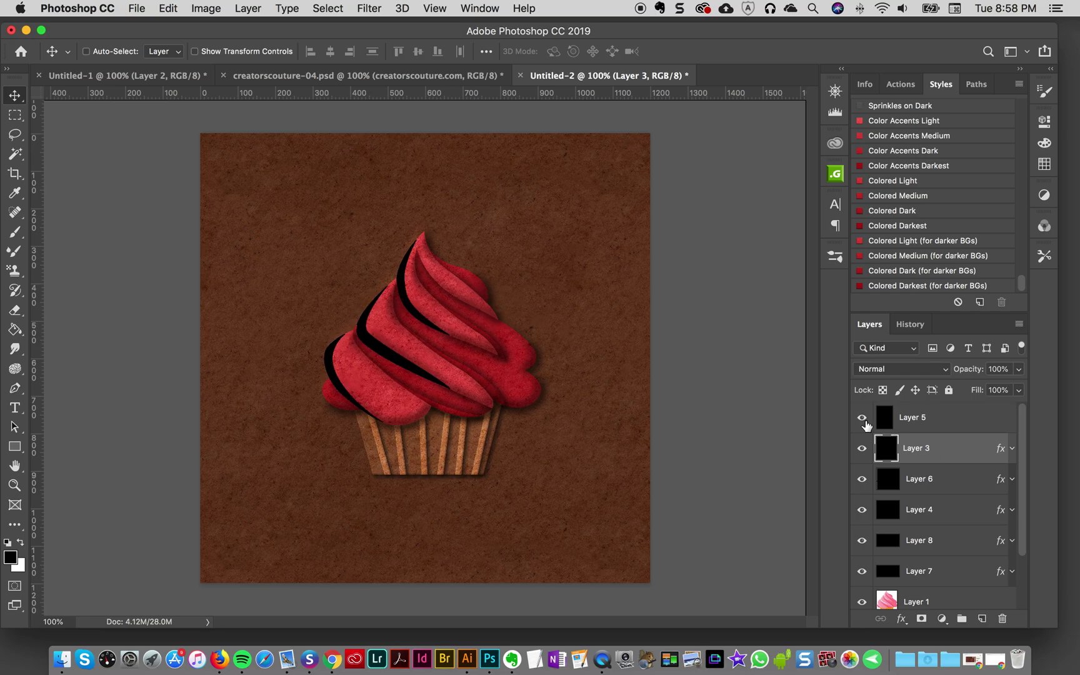
click(923, 424)
click(892, 240)
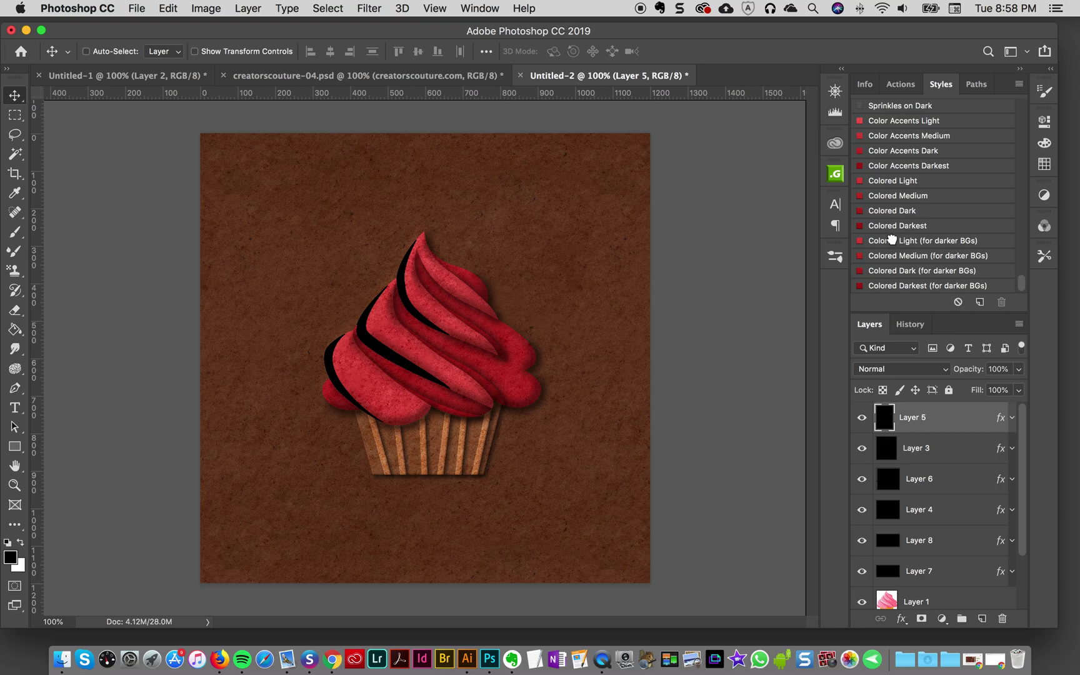
click(890, 255)
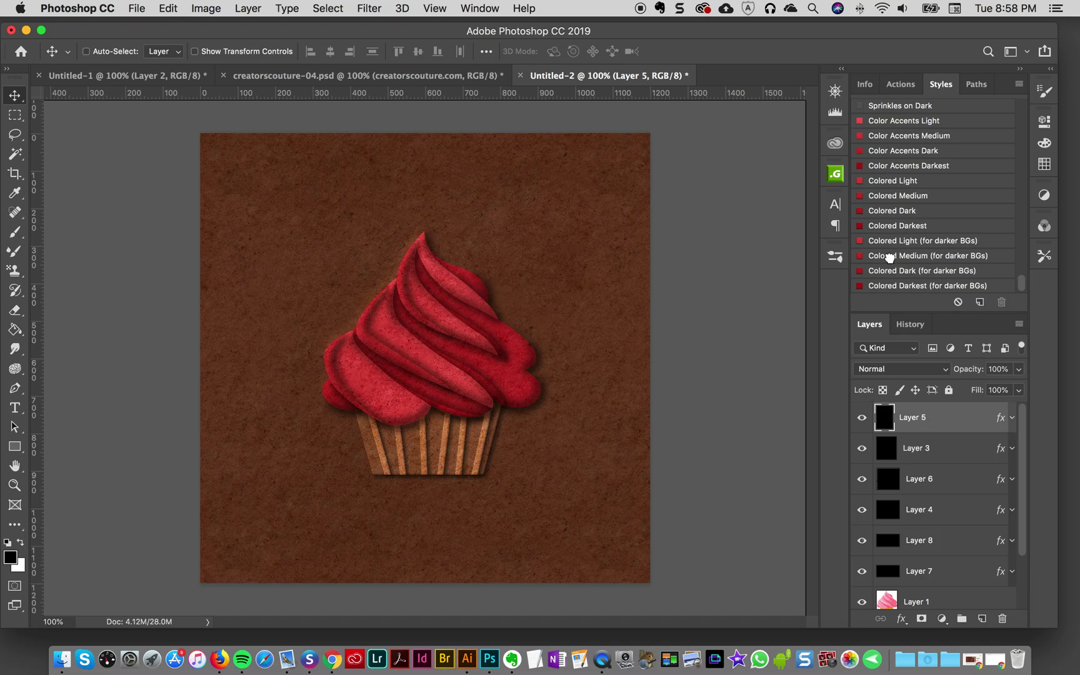
click(891, 271)
click(894, 286)
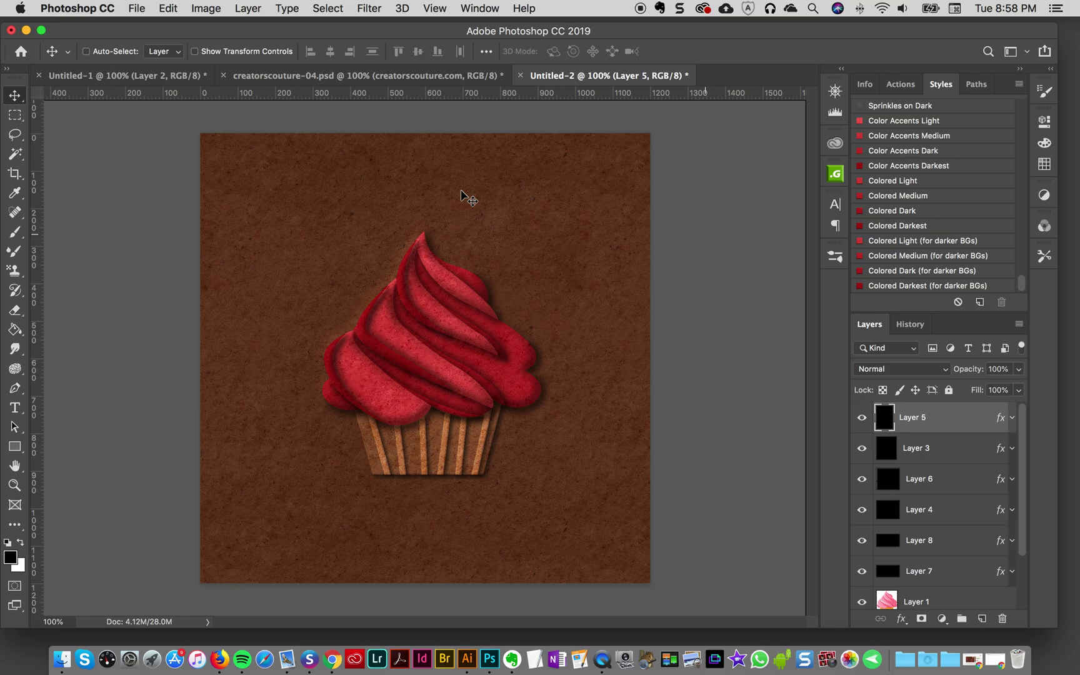
Compare the fully styled cupcake with the pink frosted one in creatorscouture-04.psd
click(471, 75)
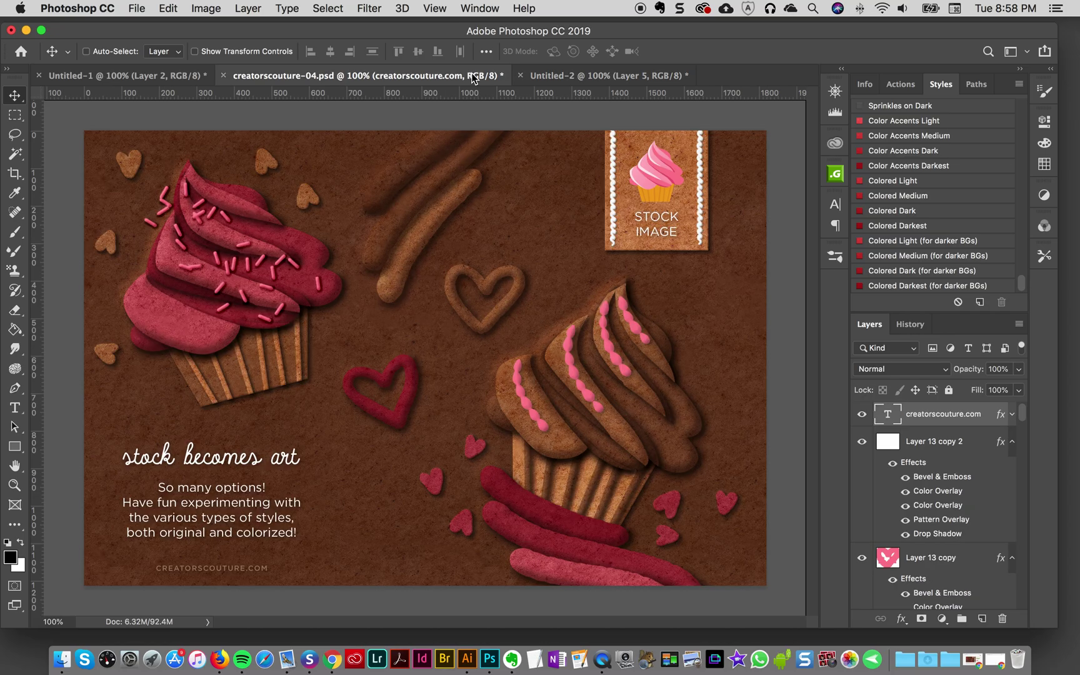
click(578, 75)
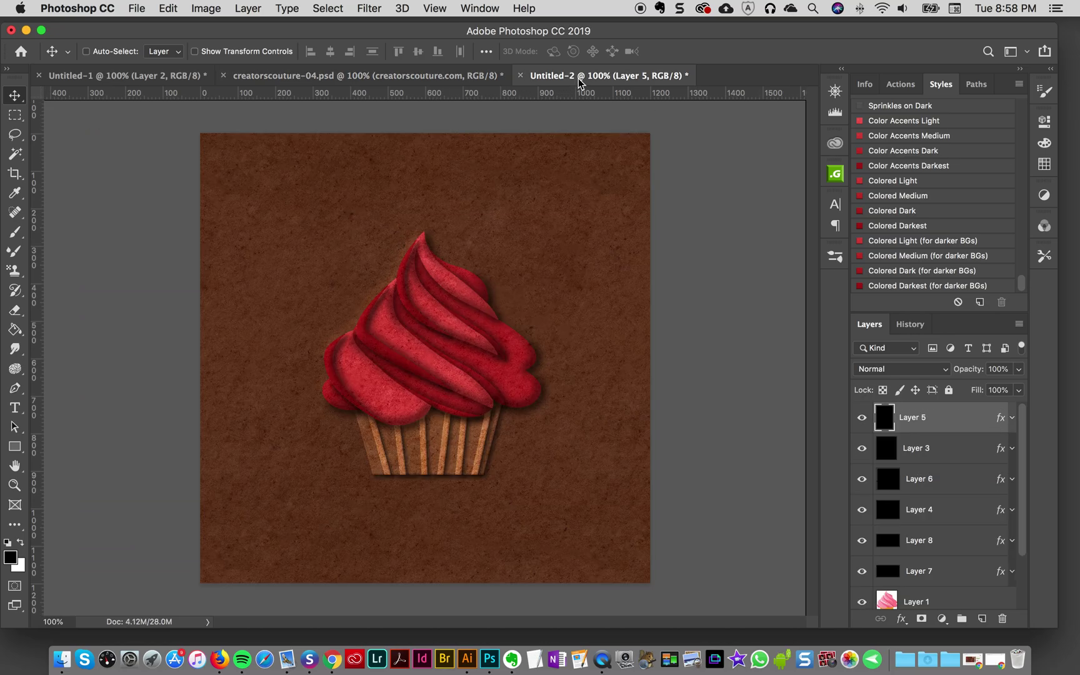
click(444, 76)
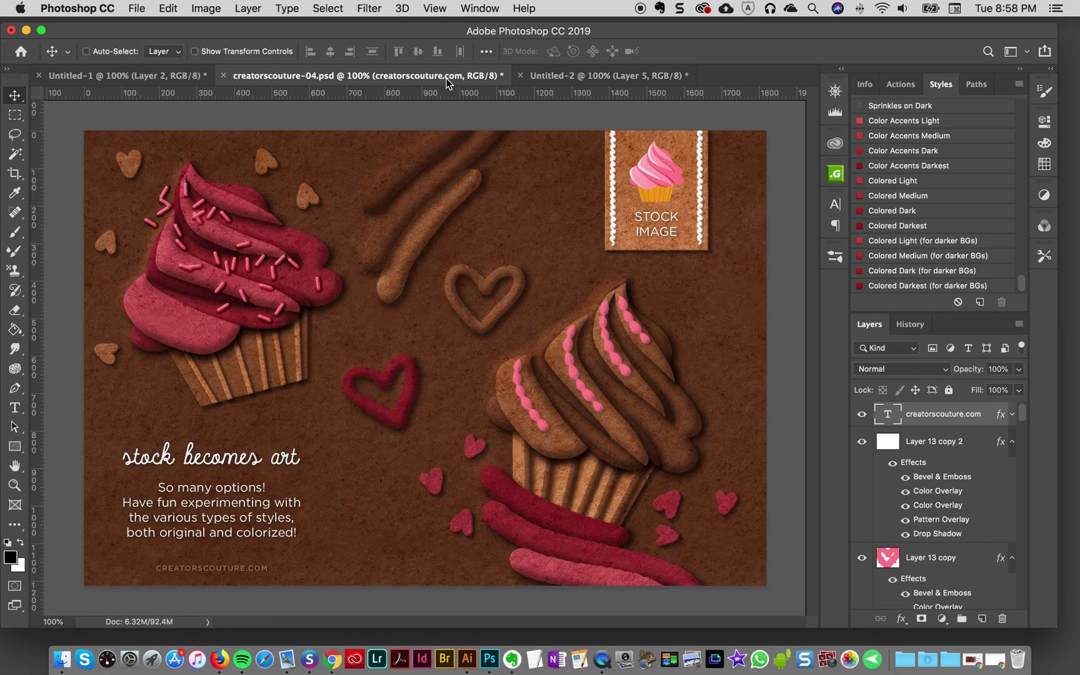
click(600, 75)
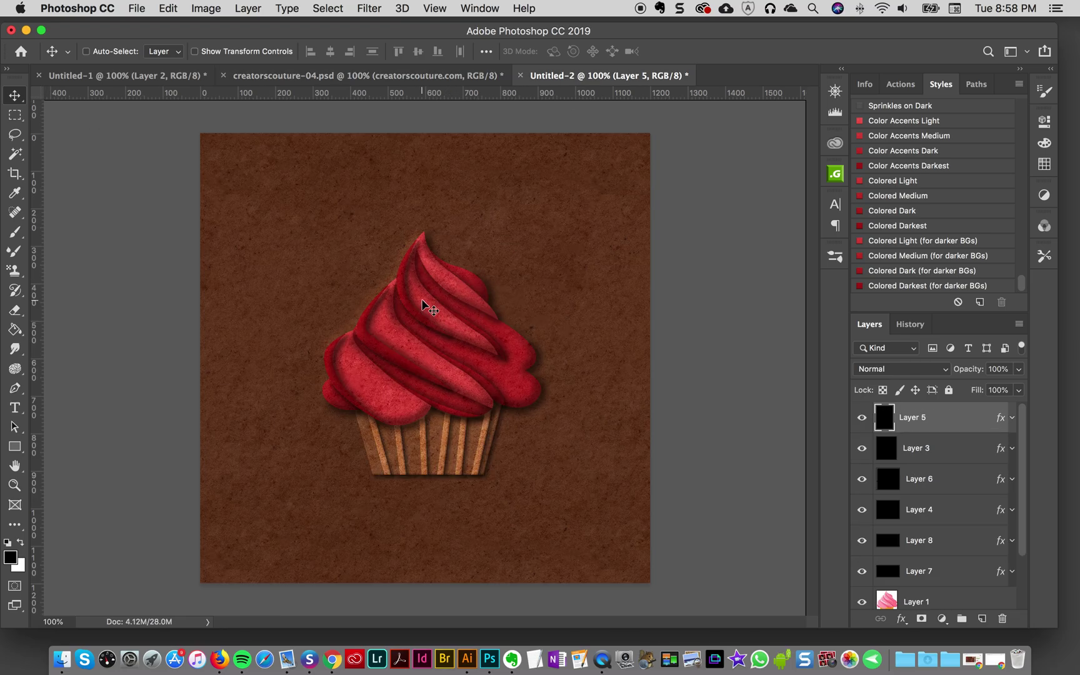
Turn on Auto-Select for layers, pick the light frosting and move its Layer 3 above Layer 5
click(105, 52)
click(433, 306)
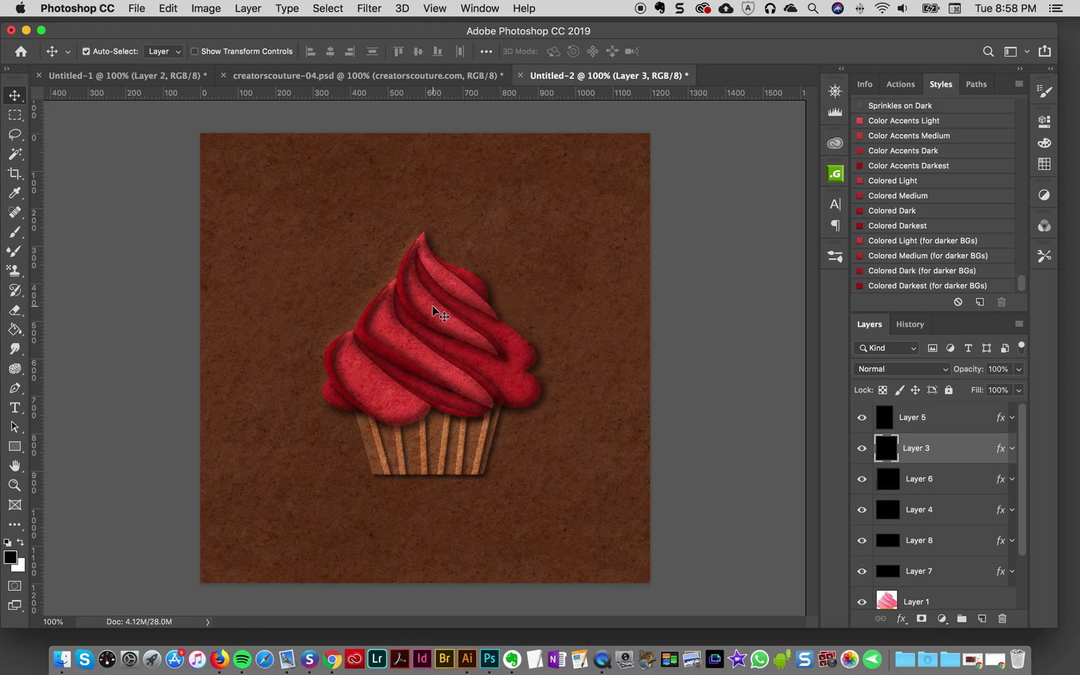
drag(929, 445, 941, 416)
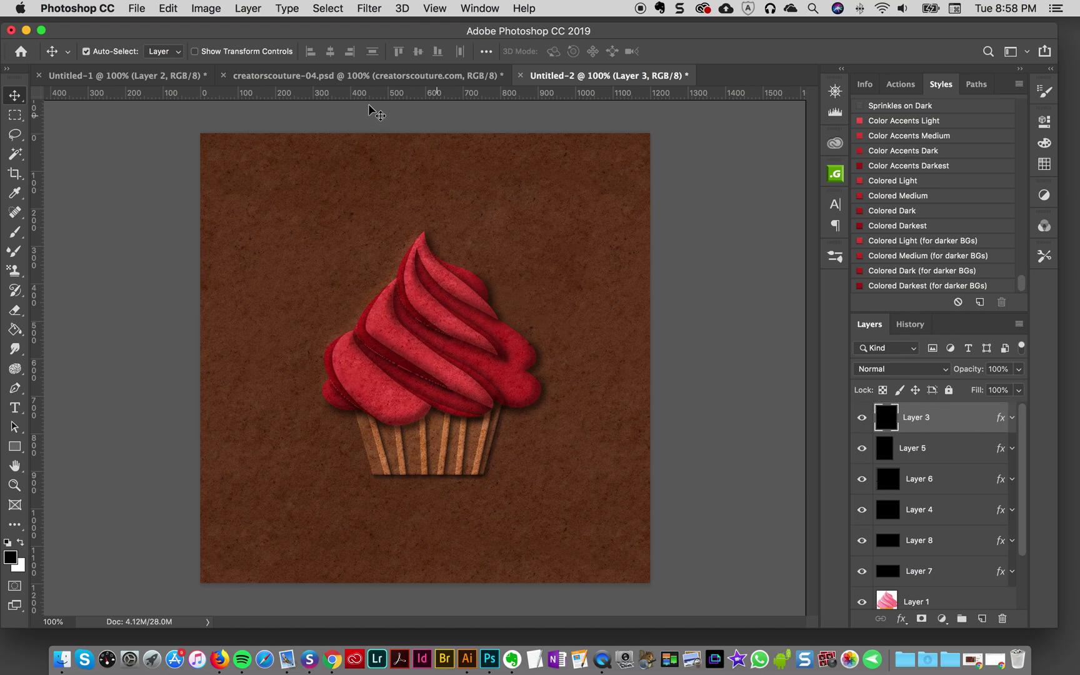
Check the reordered frosting layers against the reference cupcakes in creatorscouture-04.psd
click(389, 74)
click(635, 78)
click(442, 81)
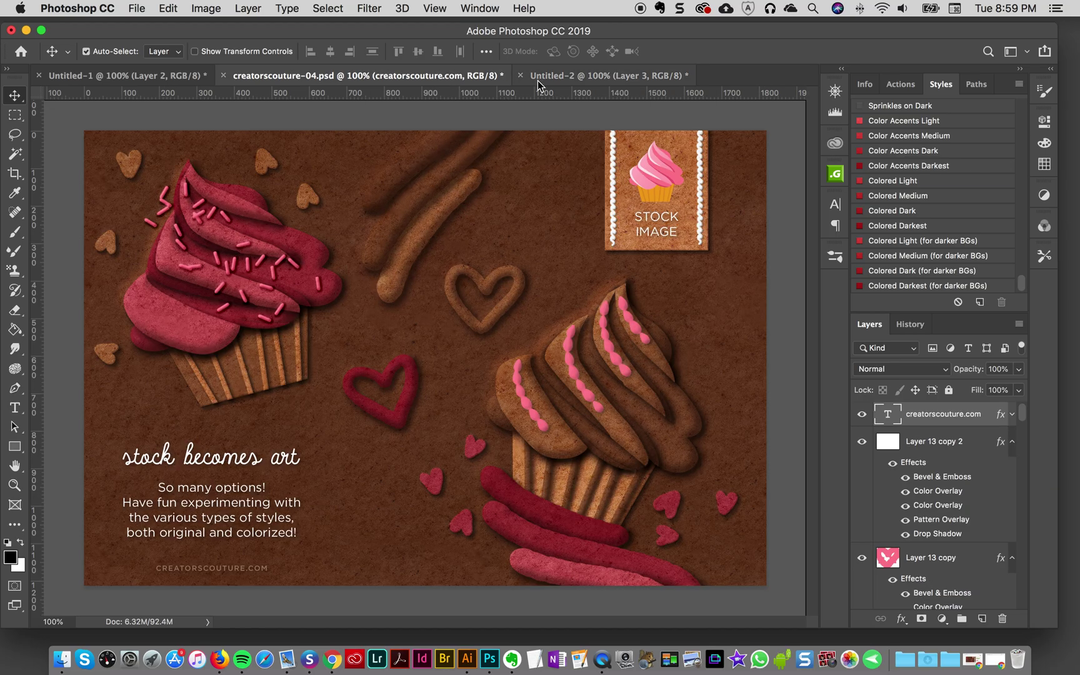
click(583, 76)
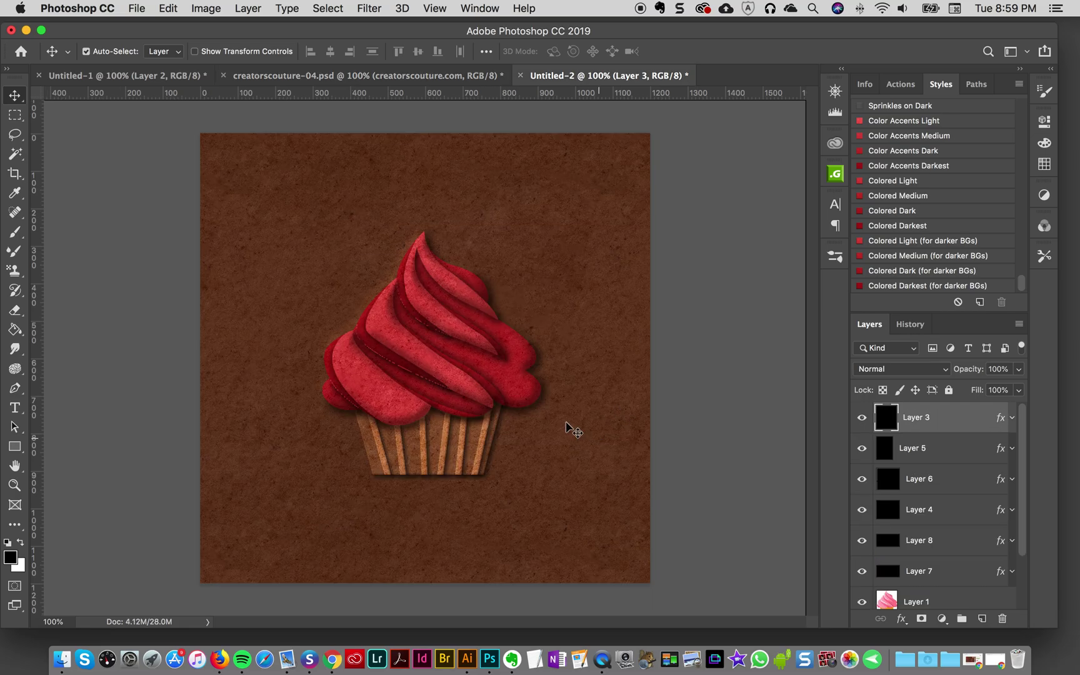
Examine the dotted lines in the frosting at 200% zoom, toggling Layer 3 to identify which layer they belong to
click(478, 378)
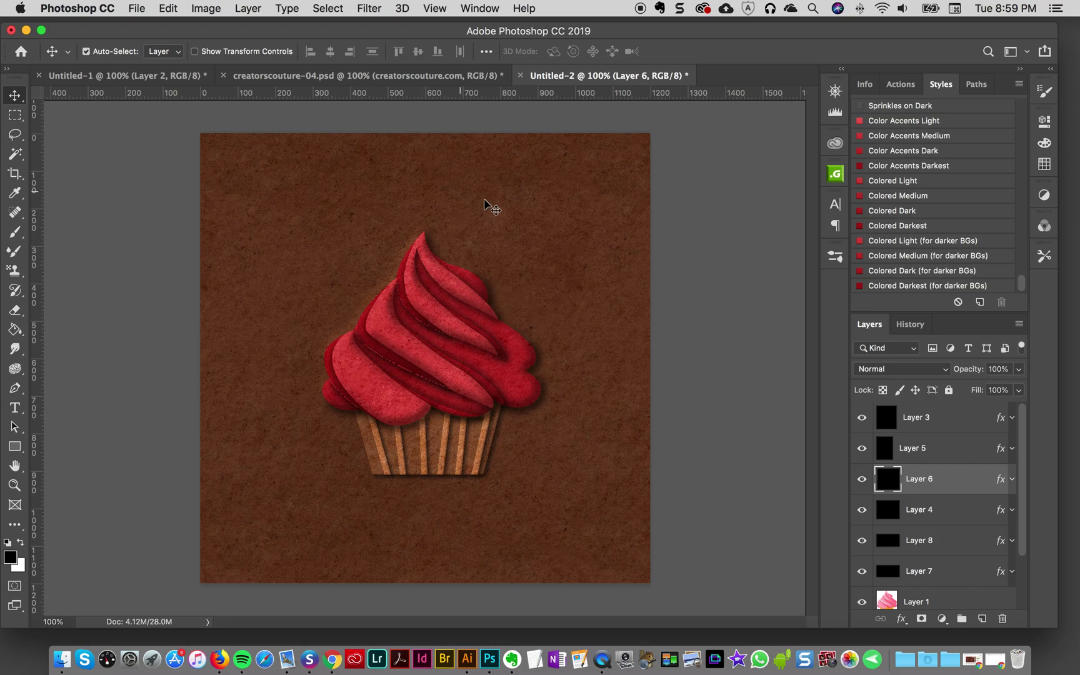
click(16, 486)
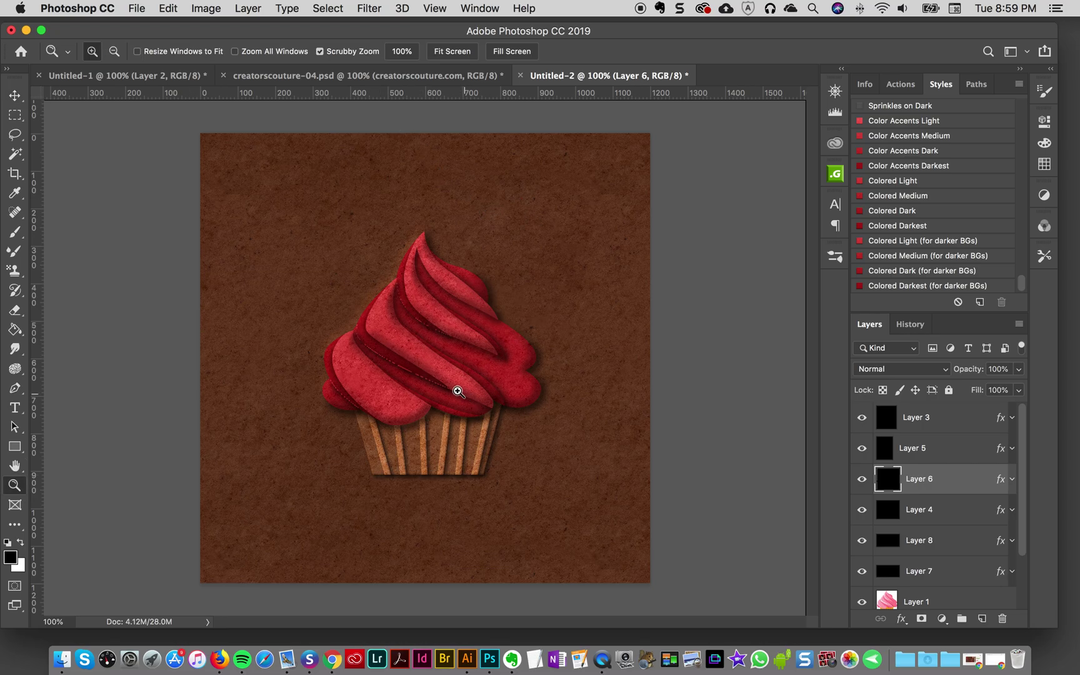
click(458, 389)
scroll(365, 305, up, 2)
scroll(365, 305, up, 1)
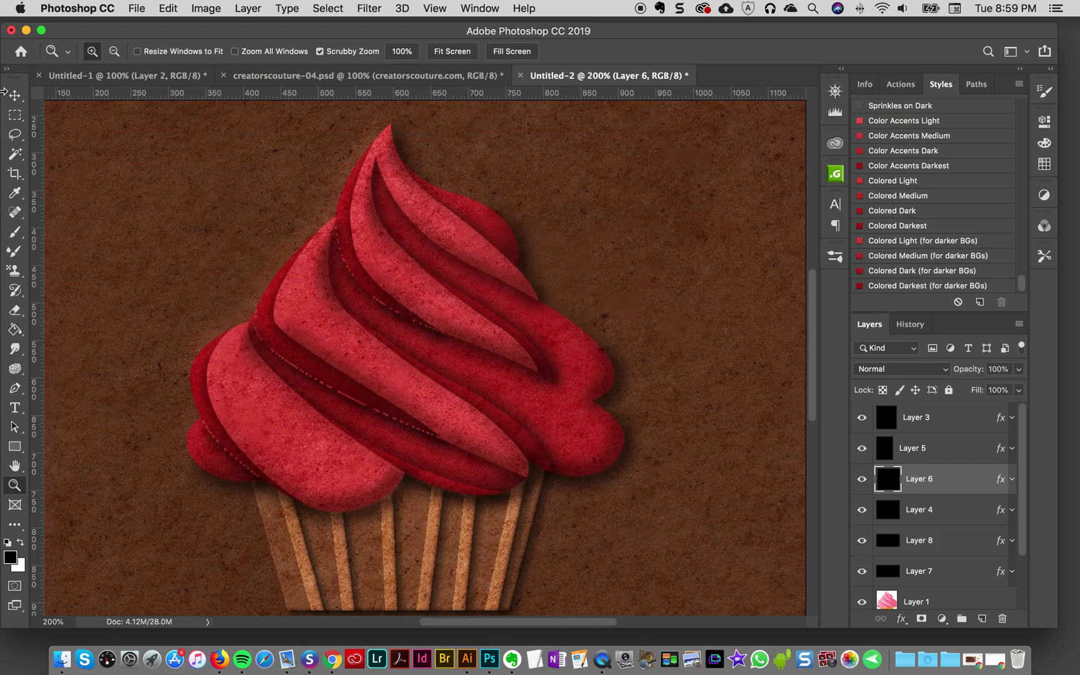
click(15, 95)
click(409, 290)
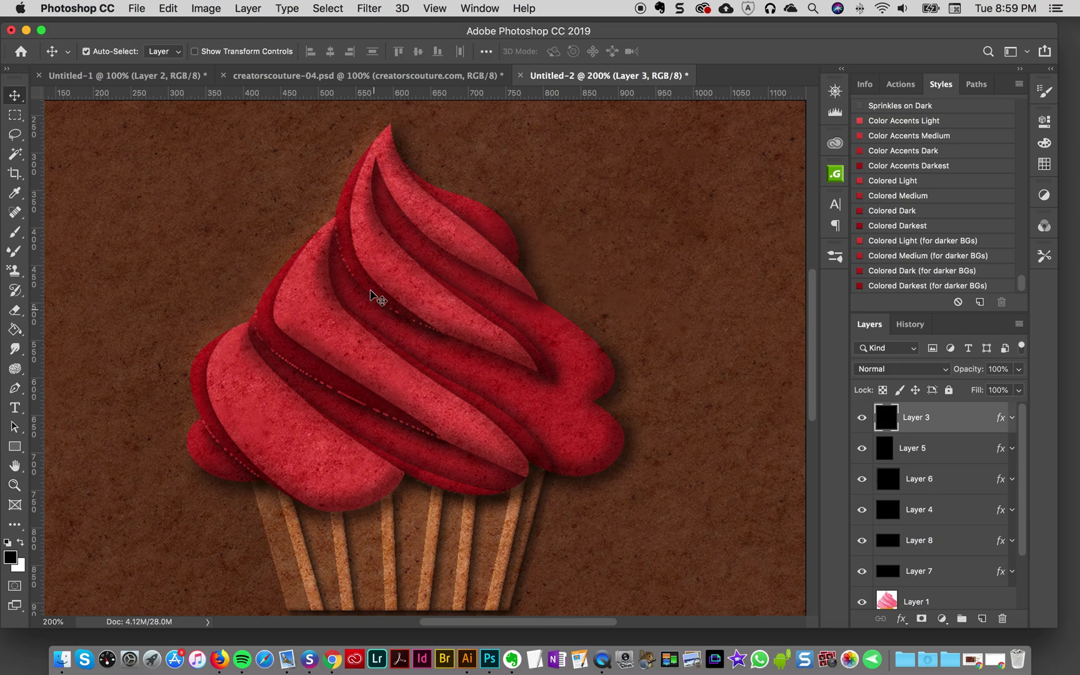
click(865, 420)
click(865, 419)
click(862, 417)
click(861, 418)
Erase the stray dotted lines along the frosting swirls on Layer 3 with a 15-pixel eraser and view the whole cupcake
click(15, 311)
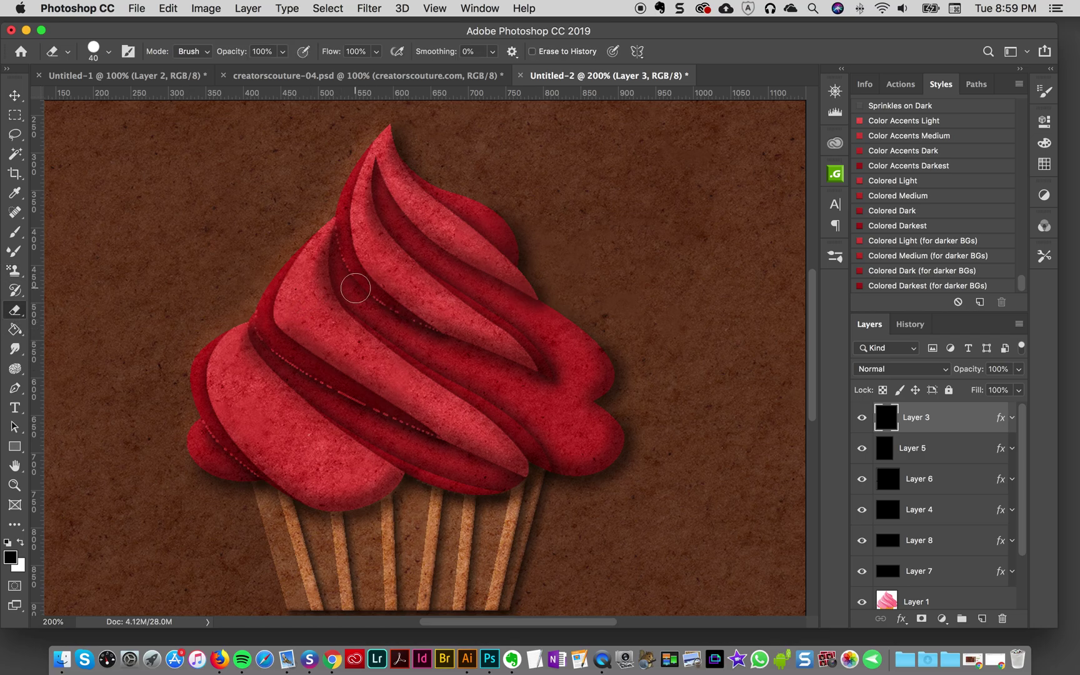
key(bracketleft)
key(bracketleft)
key(bracketleft)
key(bracketleft)
key(bracketright)
mouse_move(270, 351)
mouse_down()
mouse_move(430, 437)
mouse_move(412, 465)
mouse_up()
mouse_move(200, 425)
mouse_down()
mouse_move(194, 417)
mouse_move(217, 447)
mouse_up()
key(super+0)
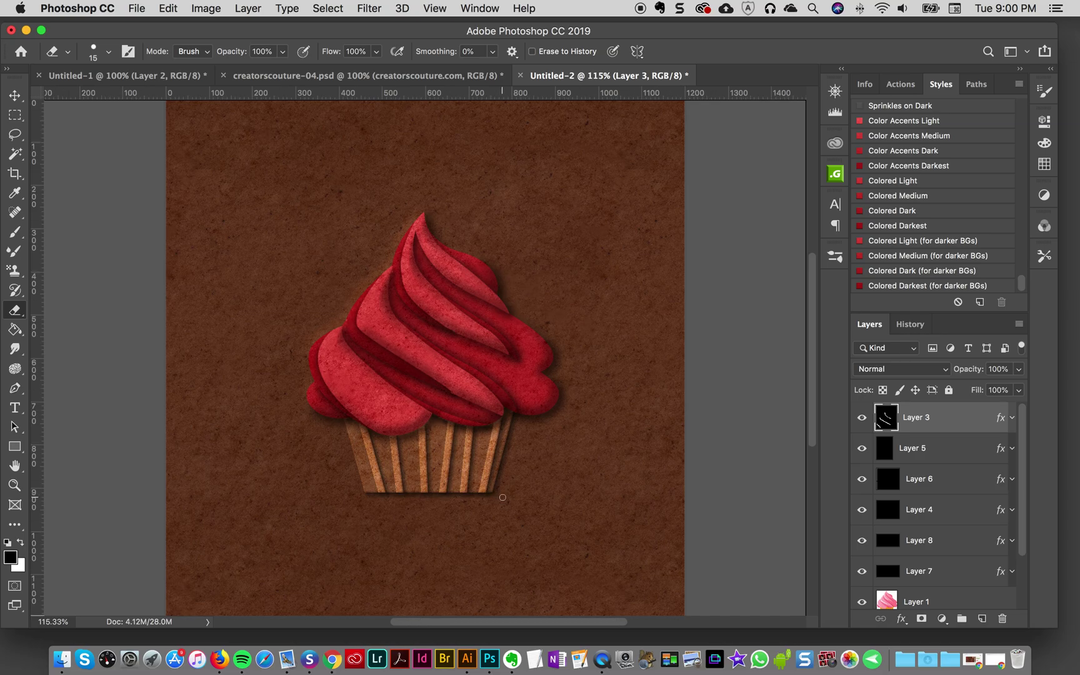
Select the darker frosting's Layer 4 and open the color of its upper Color Overlay effect for editing
click(15, 95)
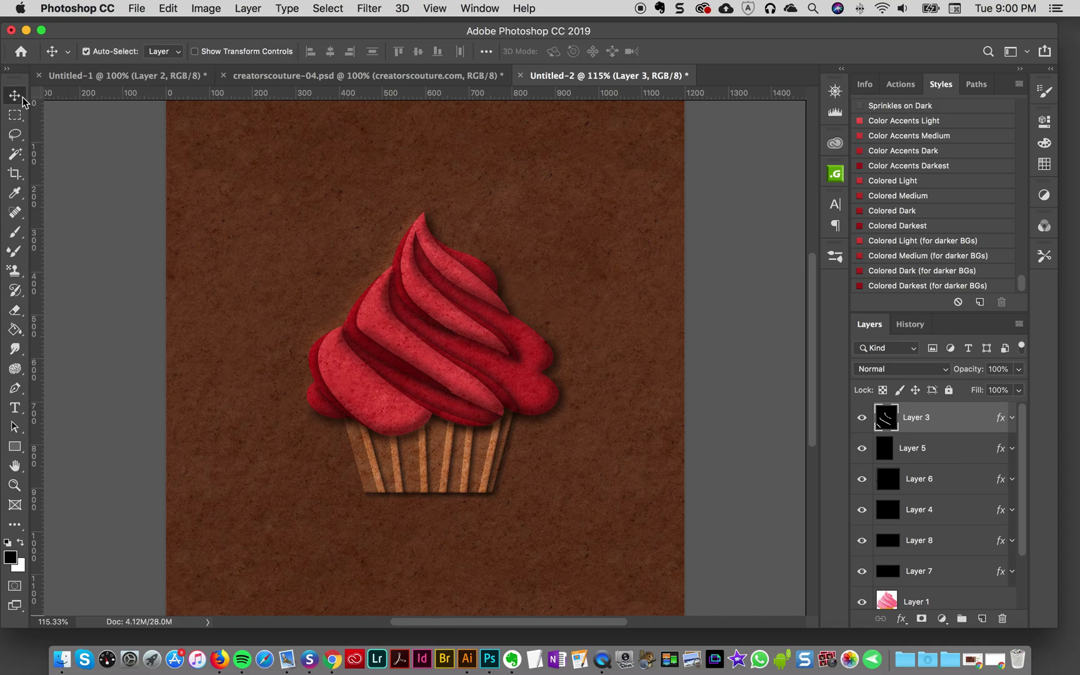
click(15, 485)
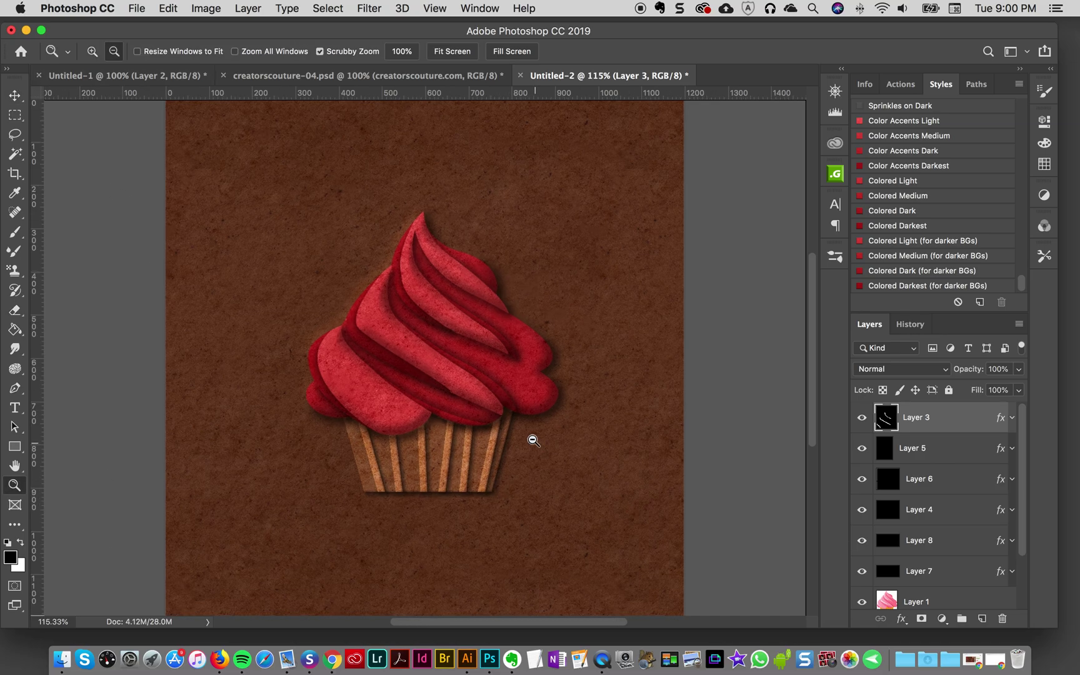
alt+click(536, 443)
click(328, 261)
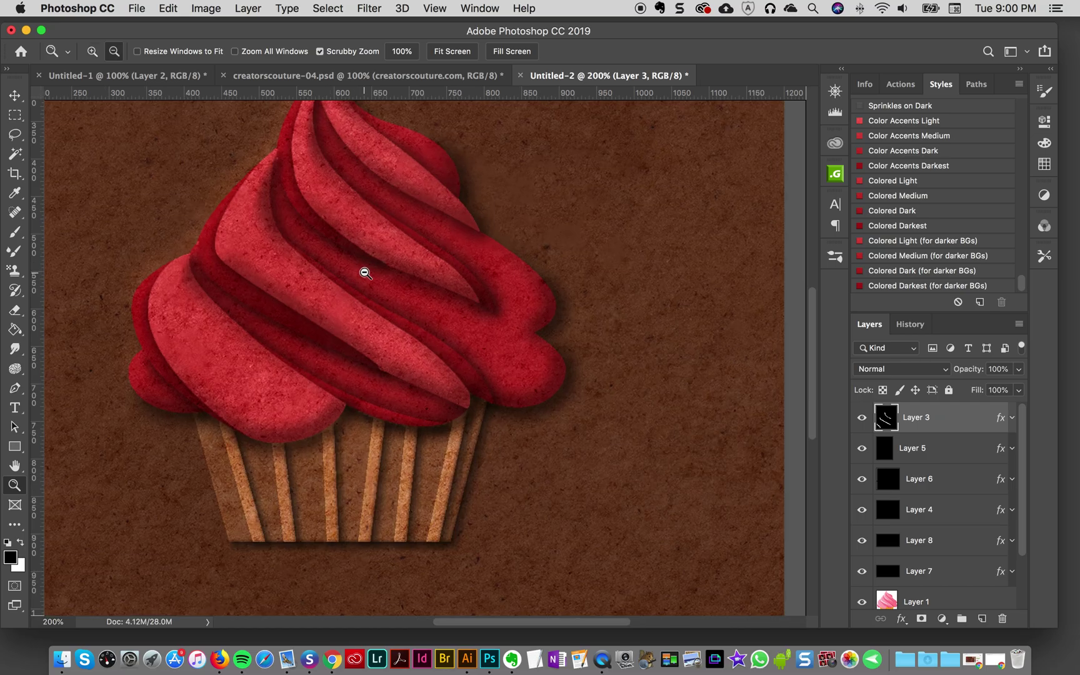
alt+click(364, 272)
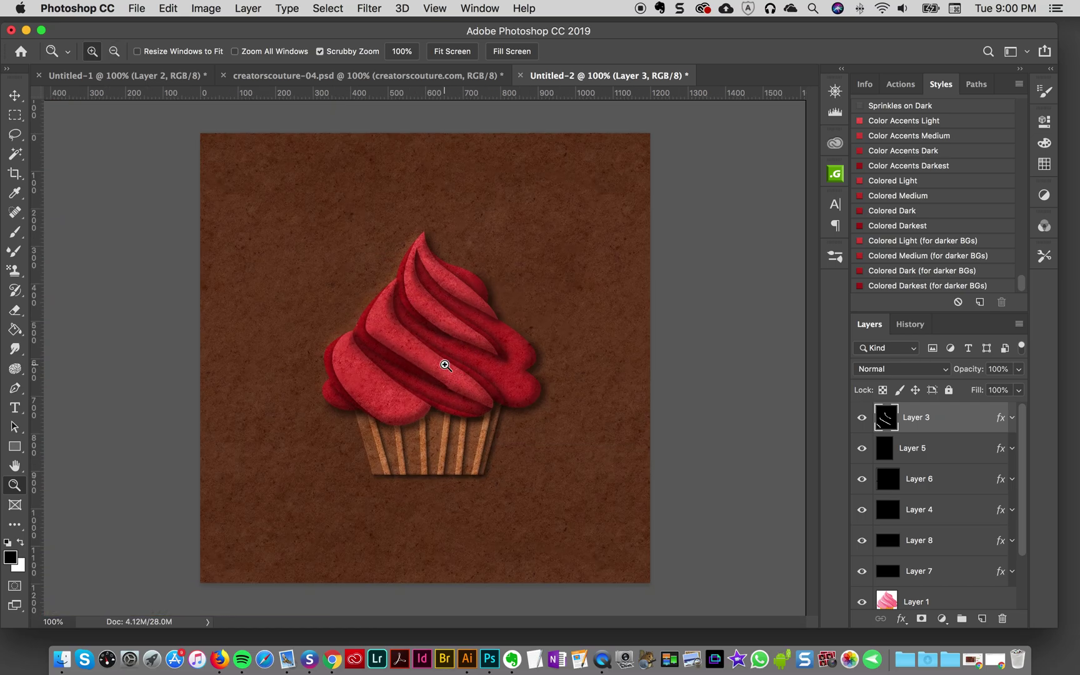
key(v)
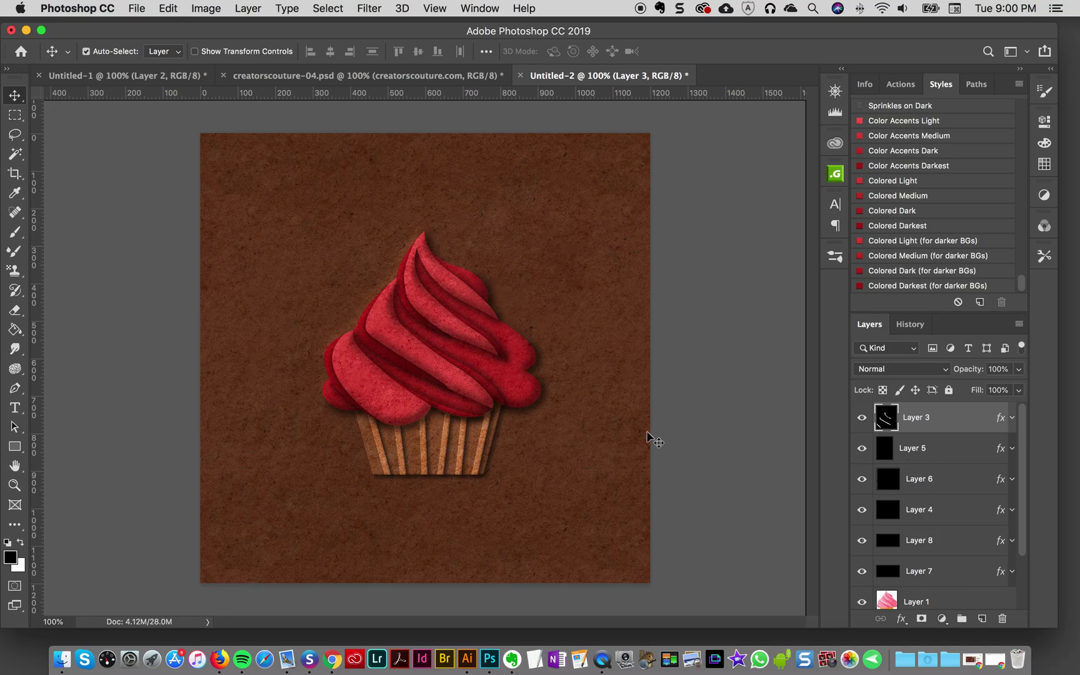
click(509, 377)
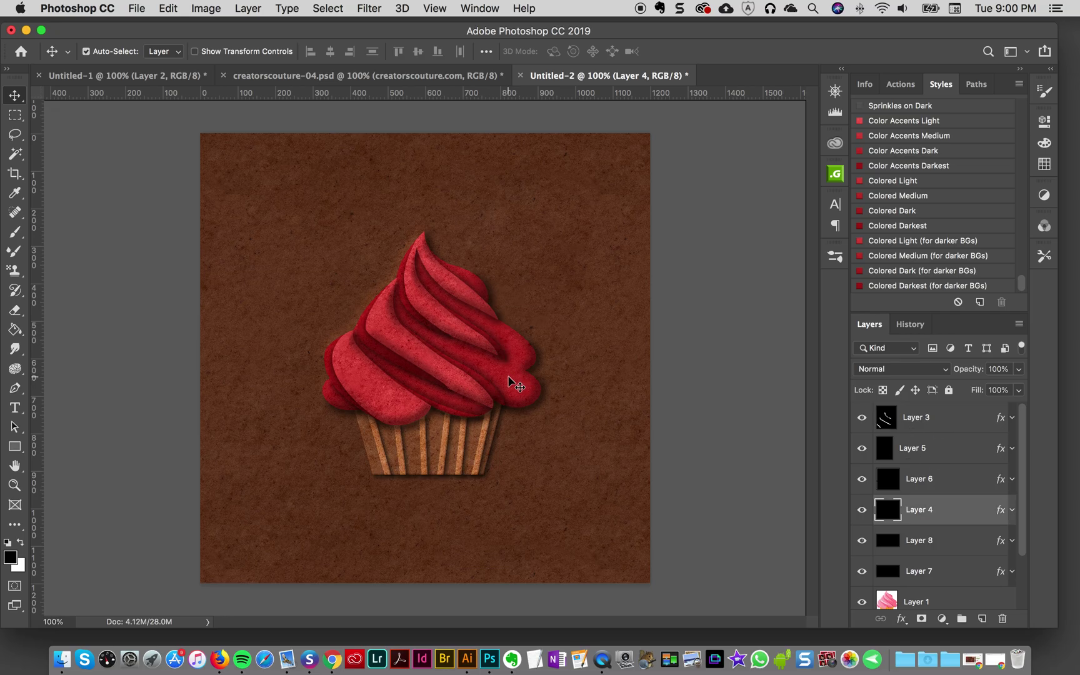
click(1012, 512)
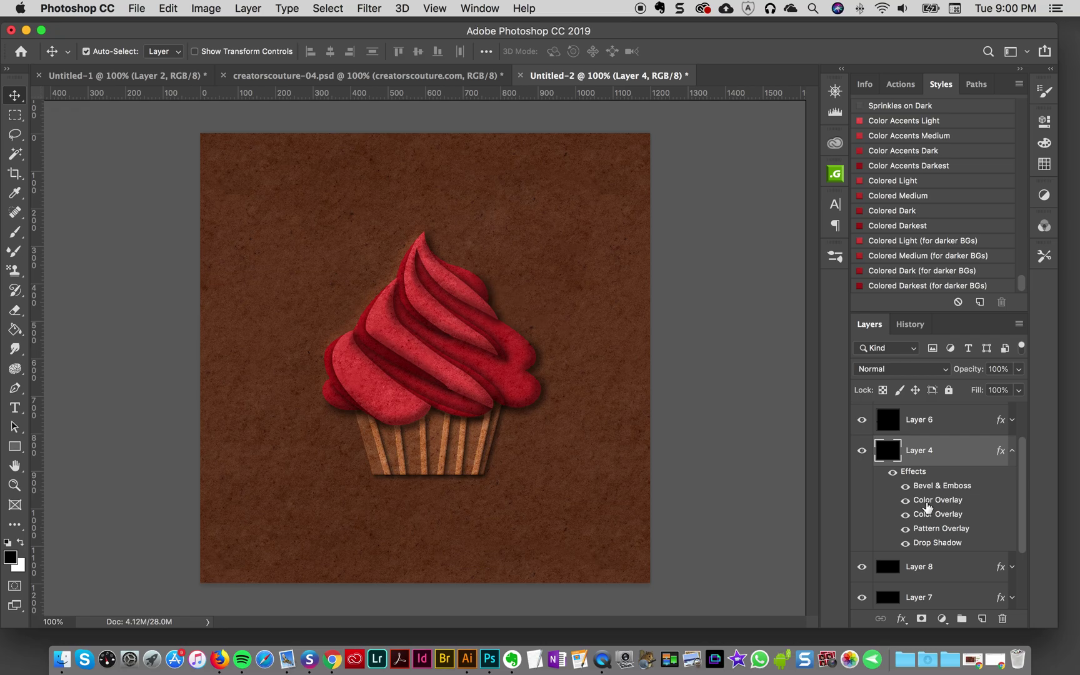
double_click(928, 505)
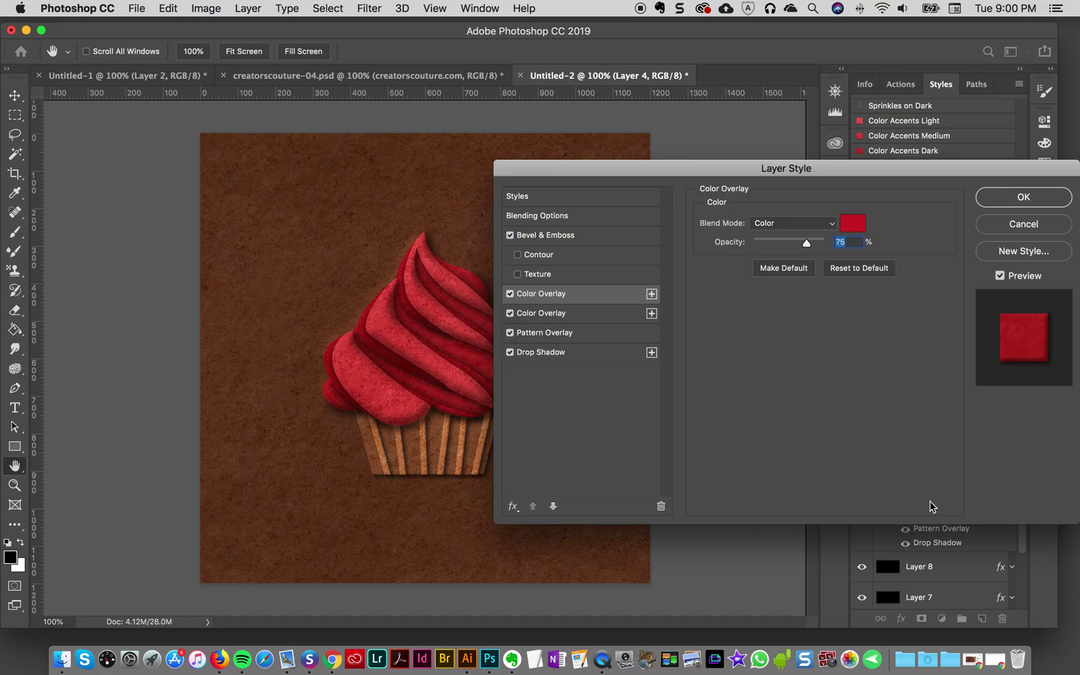
drag(688, 170, 773, 203)
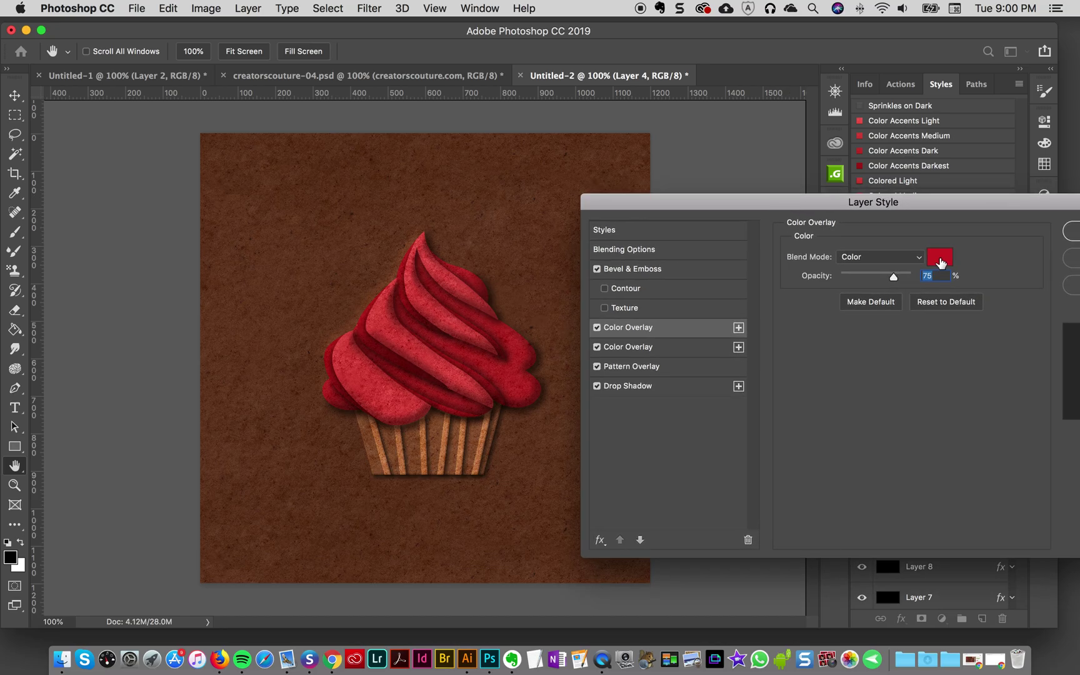
click(940, 258)
Try green, blue and purple hues for Layer 4's upper color overlay
drag(895, 342, 900, 452)
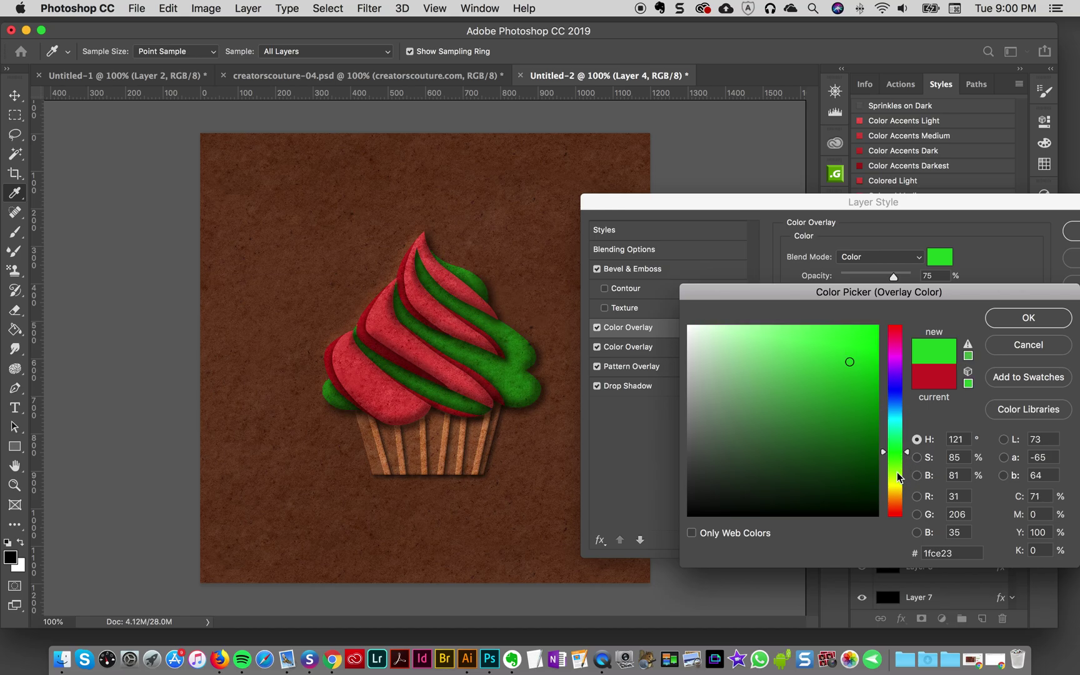
drag(890, 295, 890, 300)
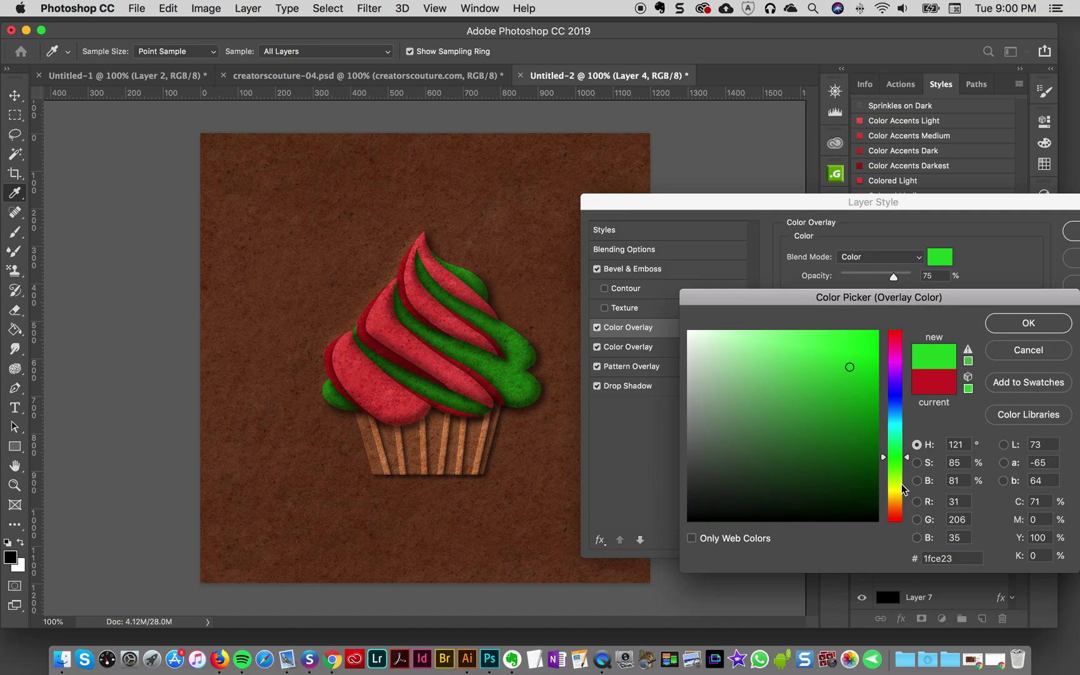
click(895, 411)
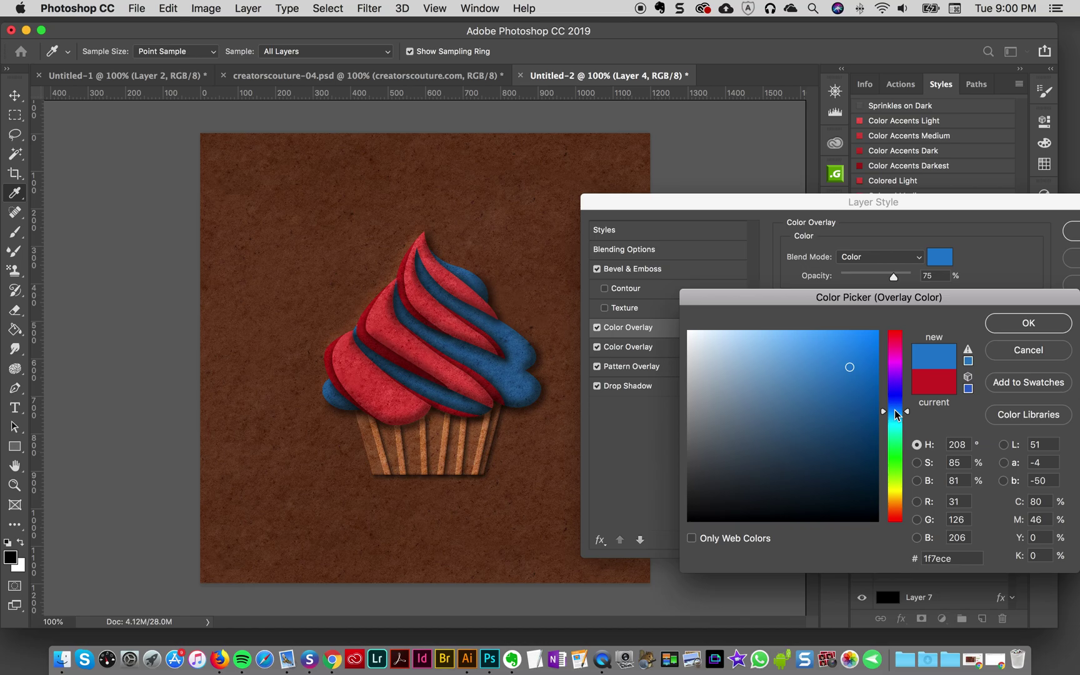
click(896, 368)
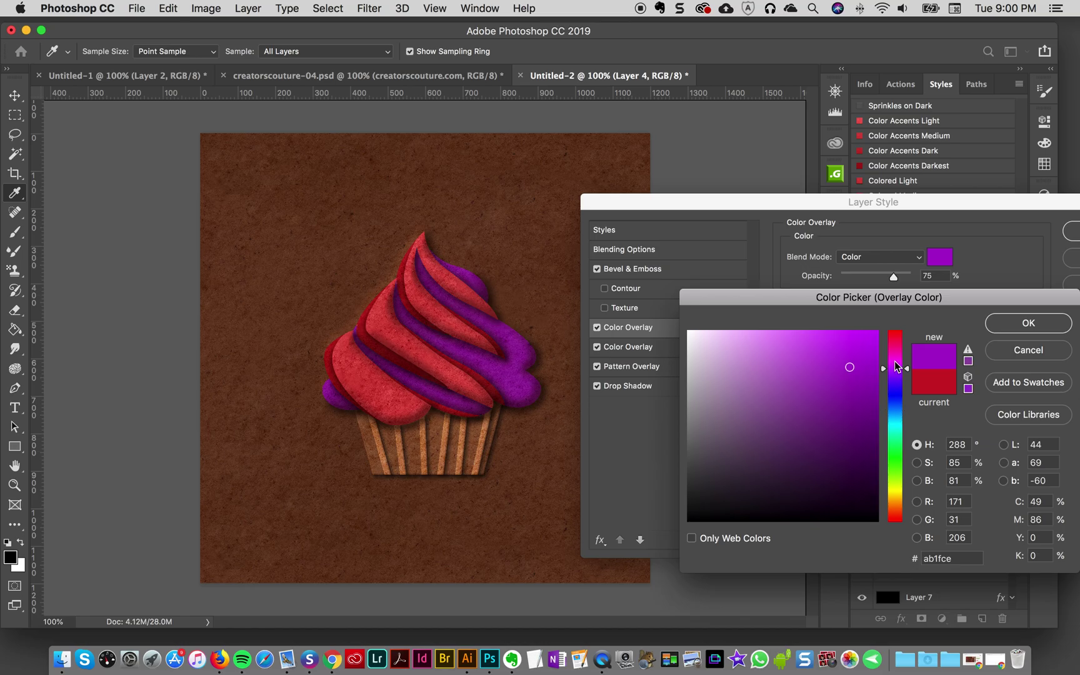
Set Layer 4's upper color overlay to the muted magenta c45e9a
click(896, 349)
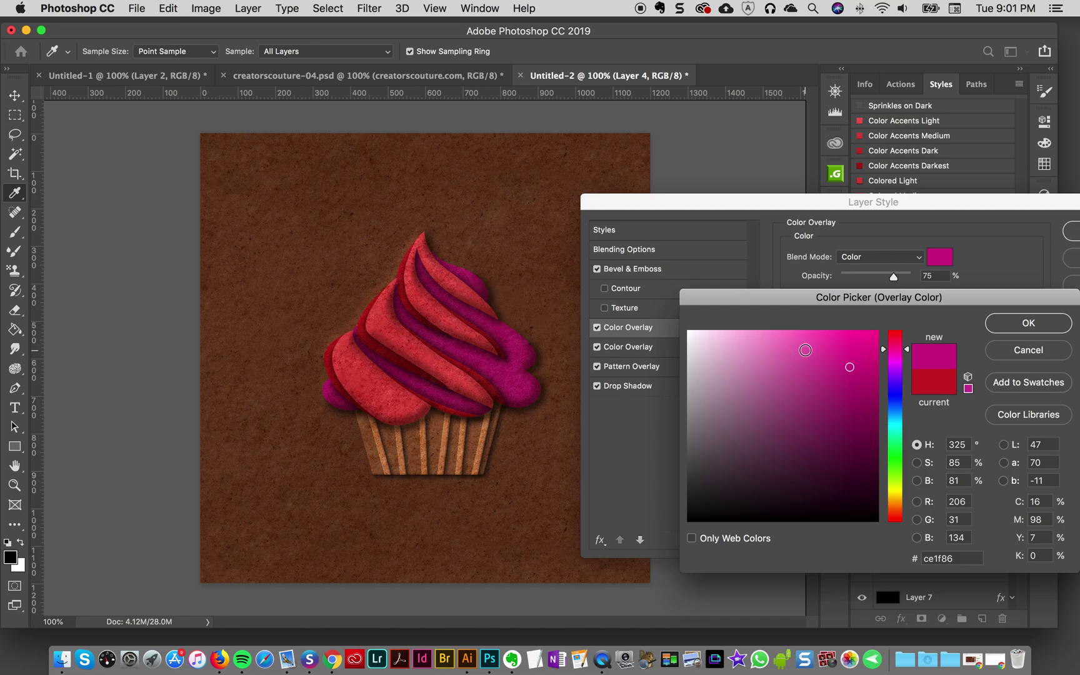
click(794, 366)
mouse_move(795, 366)
mouse_down()
mouse_move(802, 375)
mouse_move(792, 385)
mouse_move(764, 368)
mouse_up()
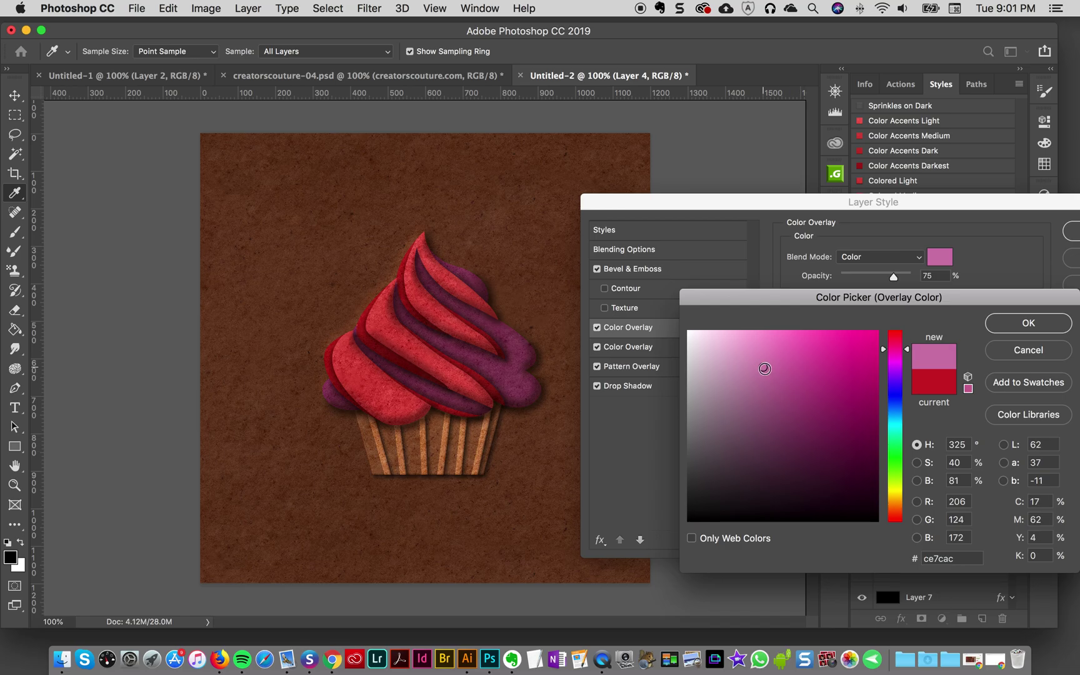
click(785, 375)
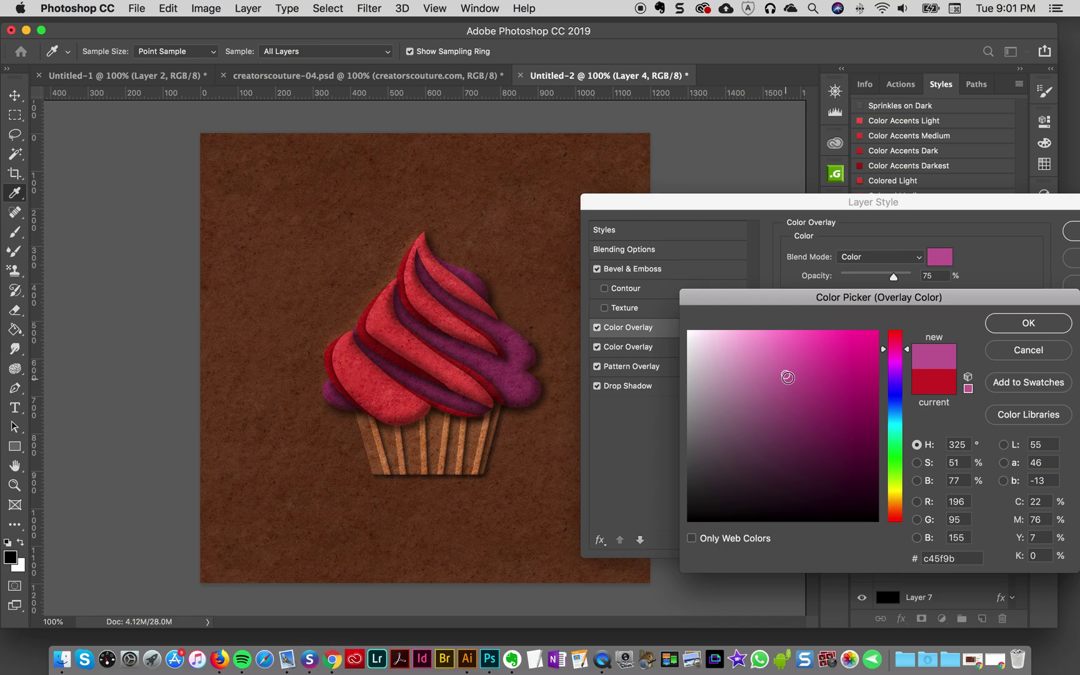
click(786, 380)
click(787, 374)
click(967, 560)
click(1016, 323)
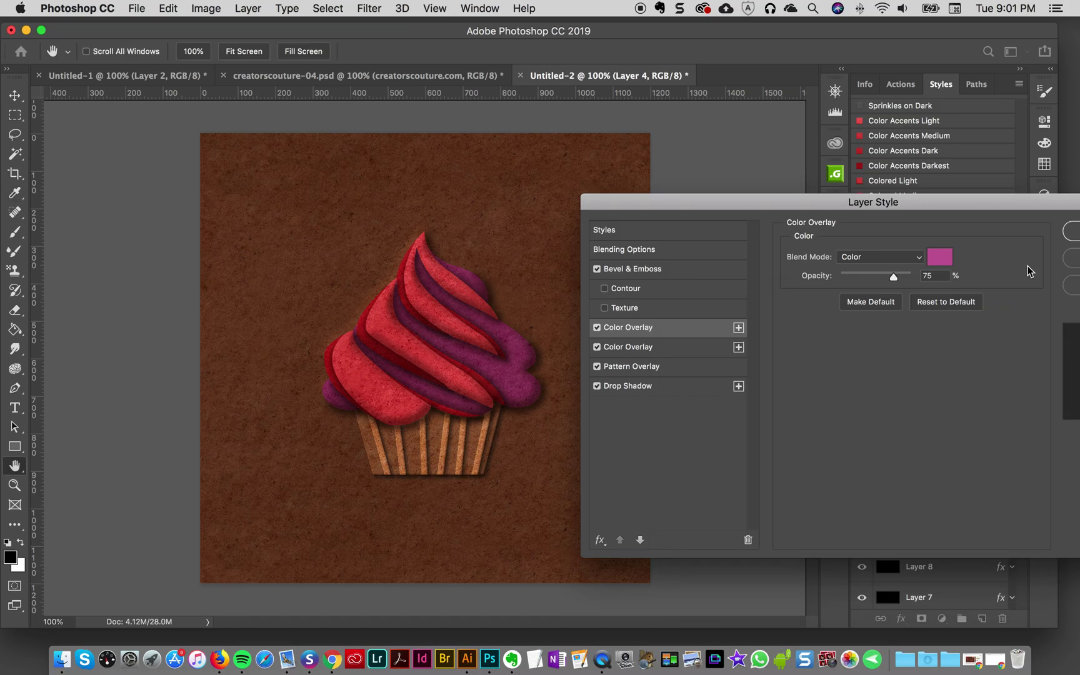
Copy the hex code of Layer 4's overlay color and apply the layer style
click(938, 257)
key(super+c)
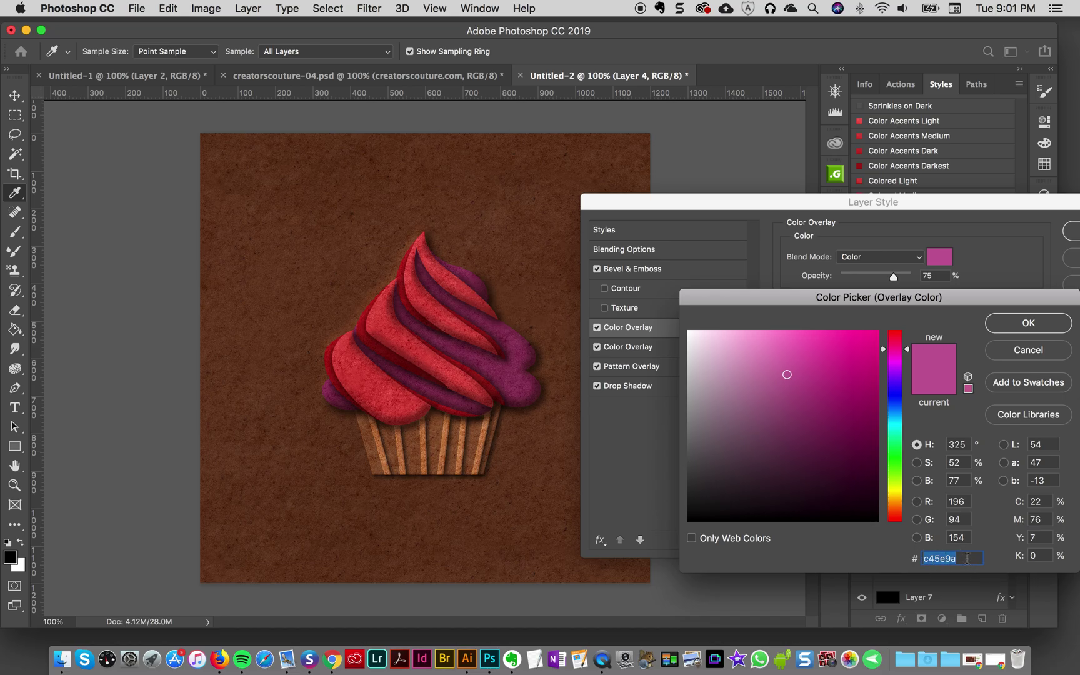
click(1027, 325)
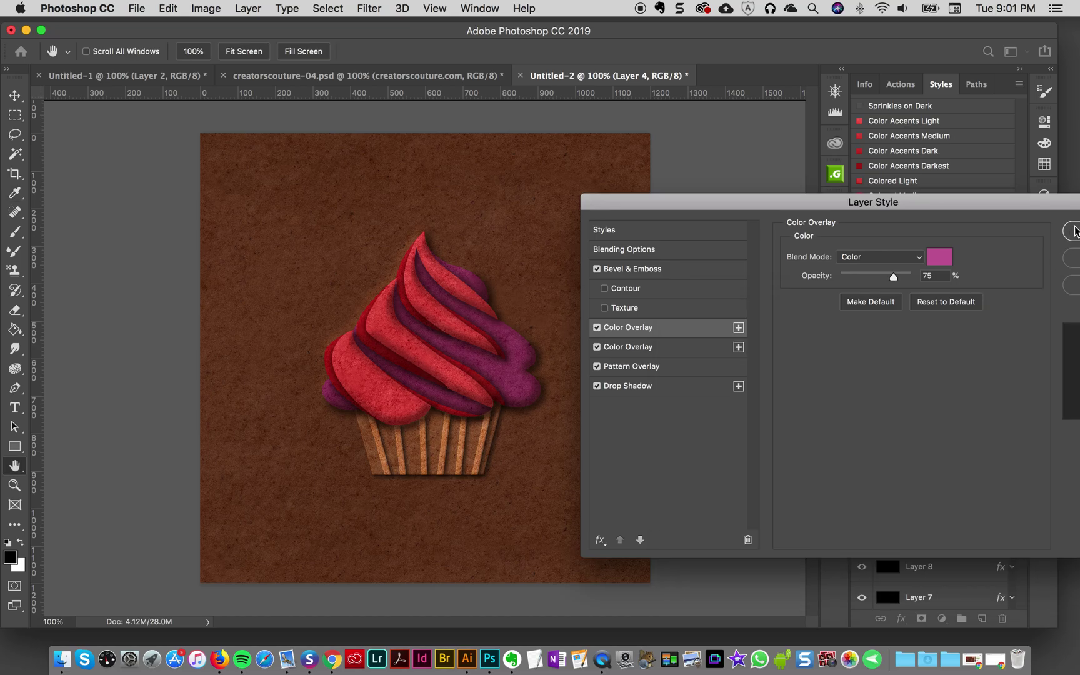
click(1073, 232)
Select the light frosting's Layer 3 and set its upper color overlay to c45e9a using the copied code
click(393, 331)
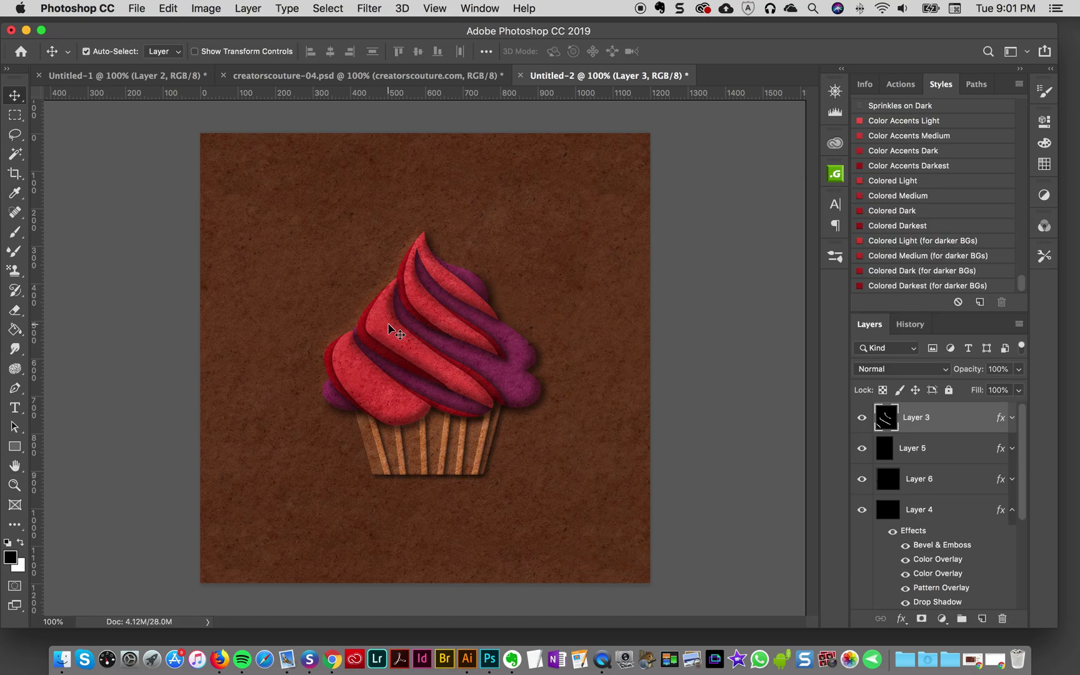
click(1012, 417)
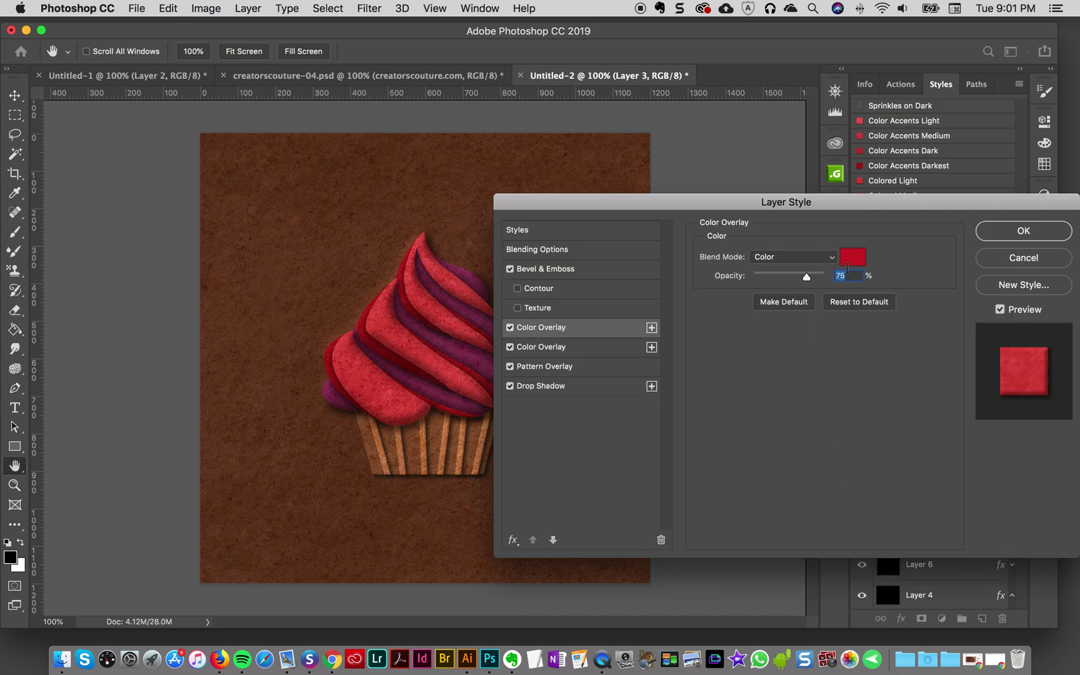
click(852, 257)
drag(953, 558, 918, 558)
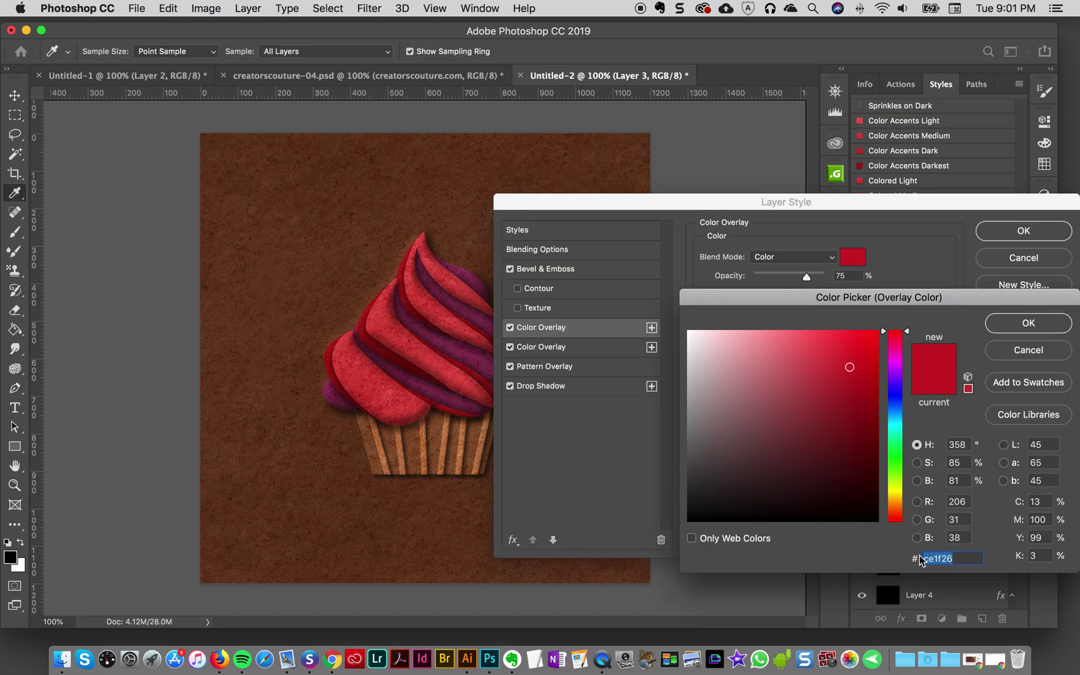
key(super+v)
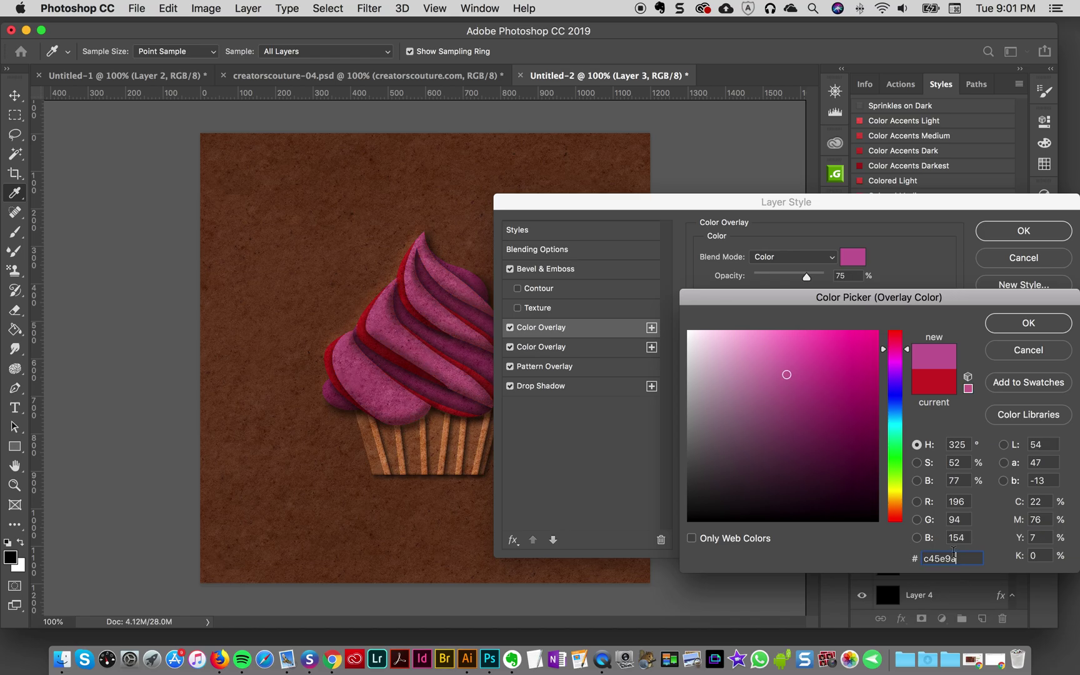
click(1029, 322)
click(1020, 229)
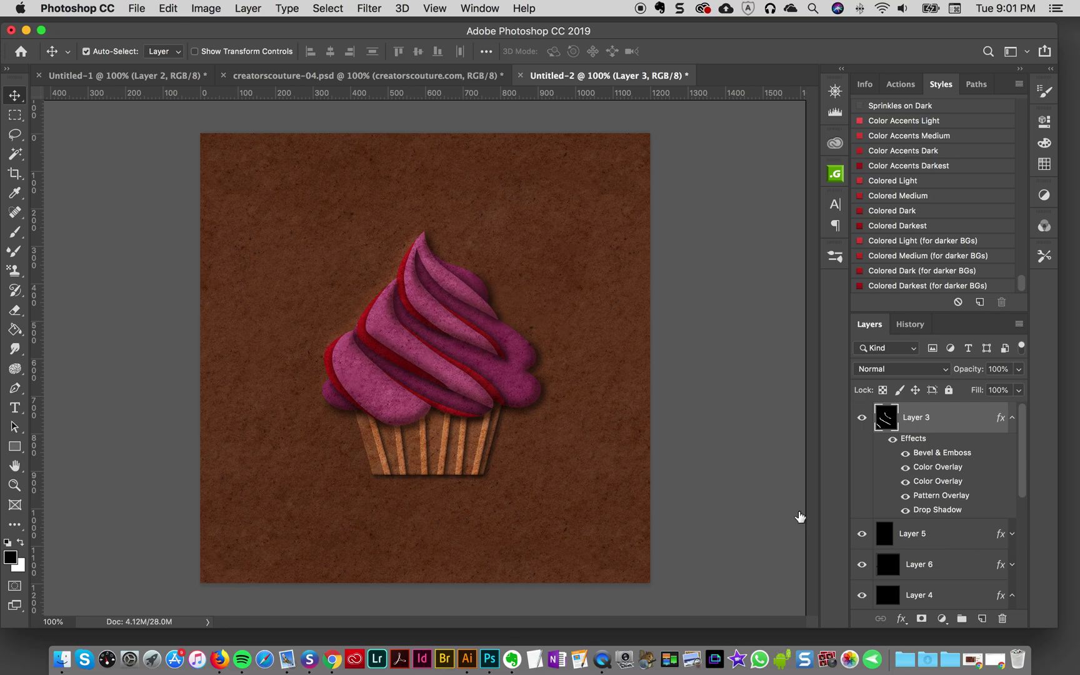
Set the upper color overlay of Layer 5 to the copied color c45e9a
click(981, 535)
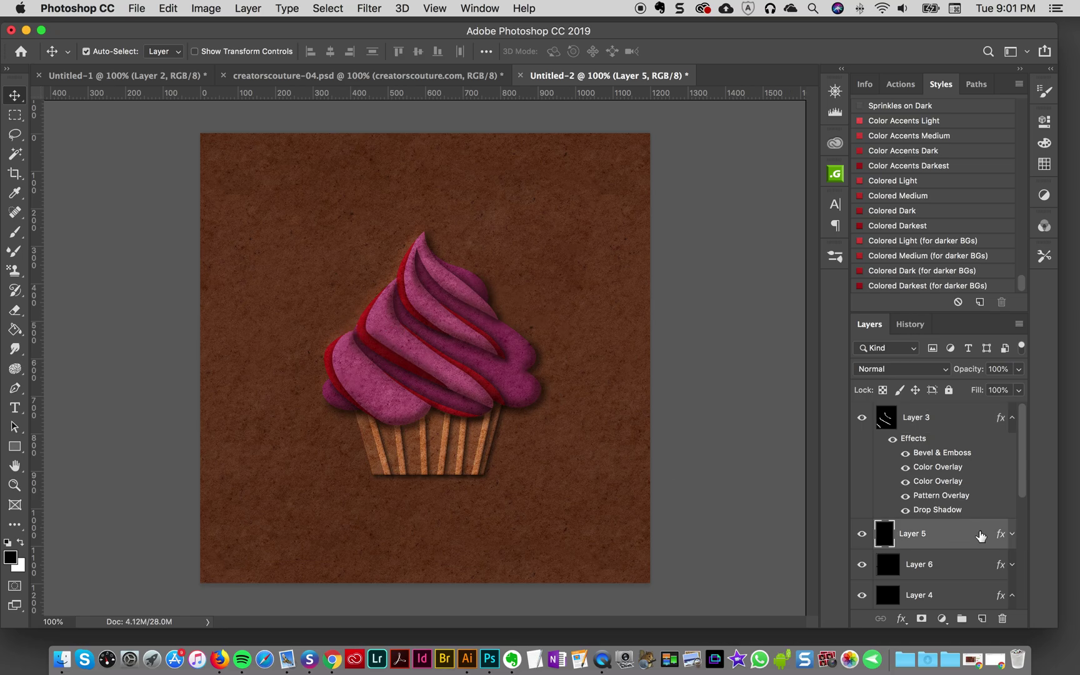
click(1012, 534)
scroll(972, 521, down, 3)
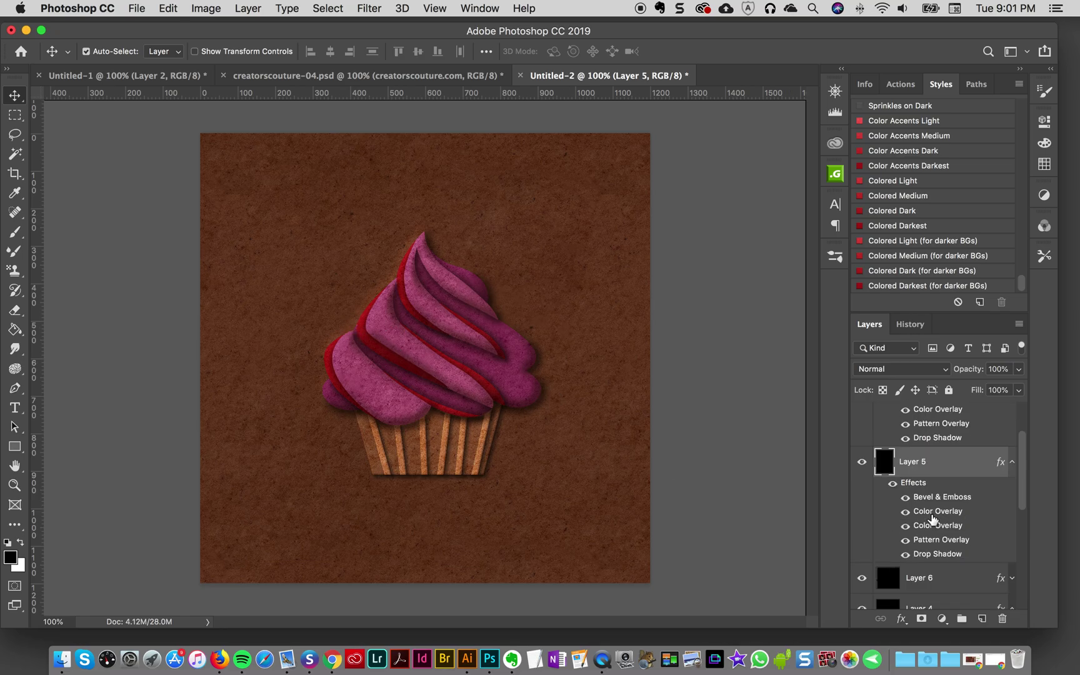
double_click(934, 513)
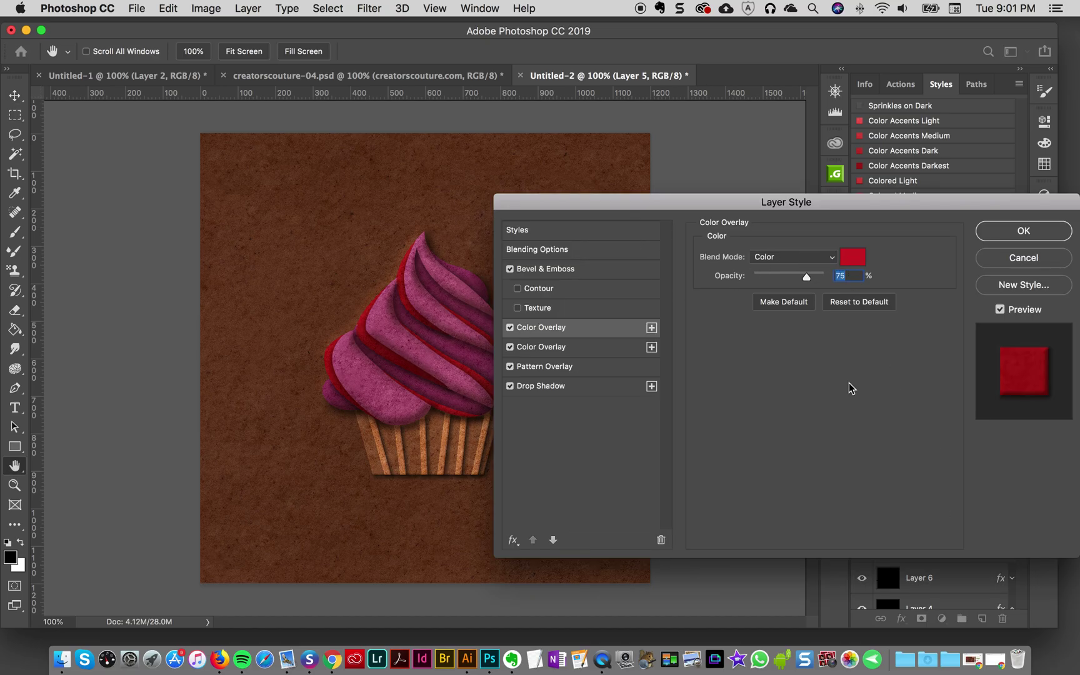
click(852, 257)
key(super+v)
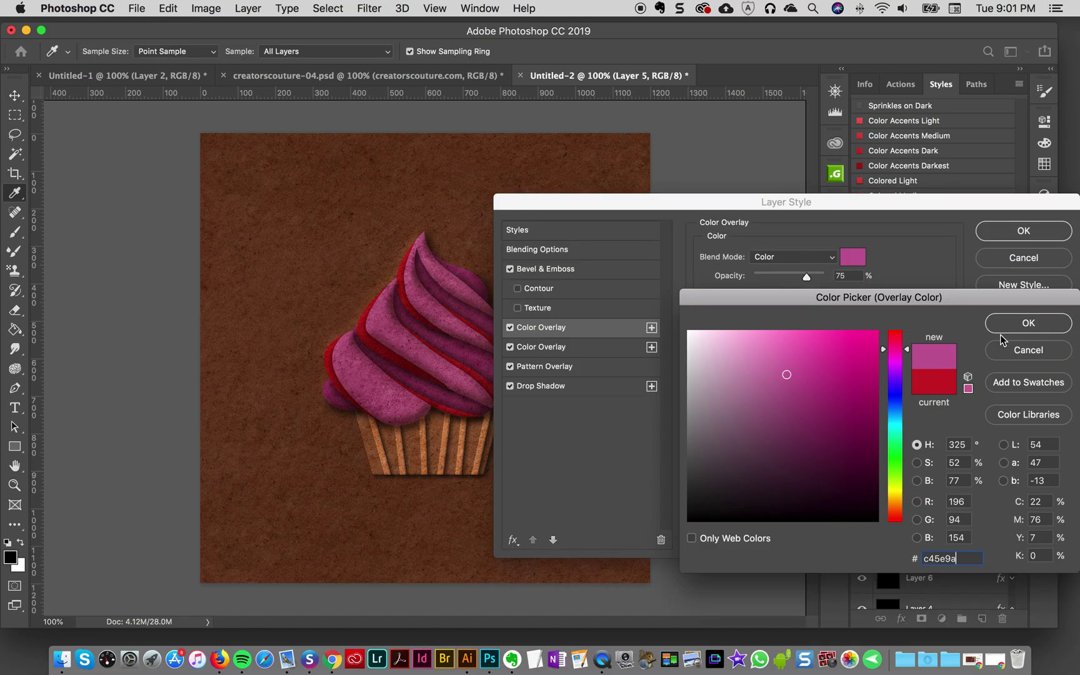
click(1009, 326)
click(1030, 230)
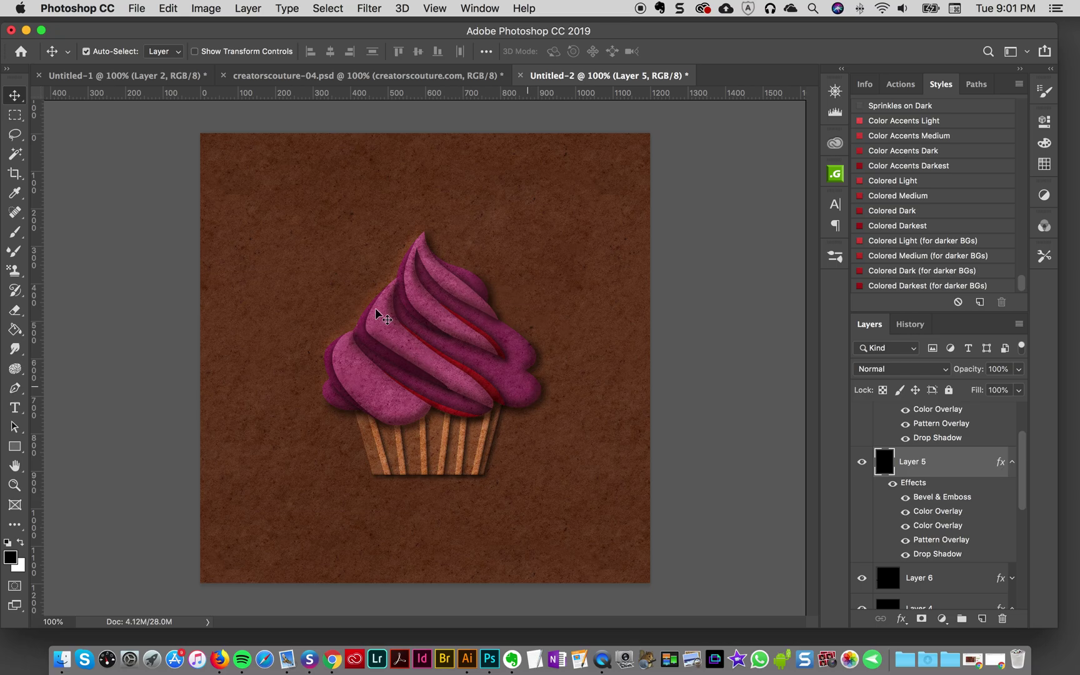
Pick the remaining red frosting on Layer 6 and set its upper color overlay to c45e9a
click(483, 382)
scroll(959, 532, down, 1)
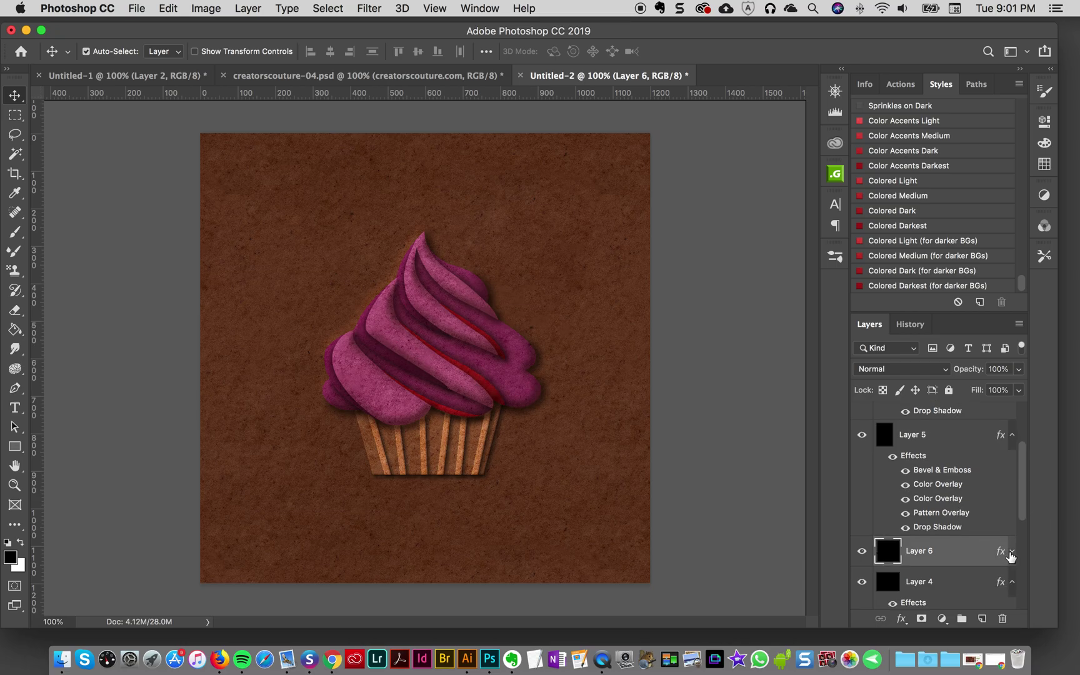
click(1013, 557)
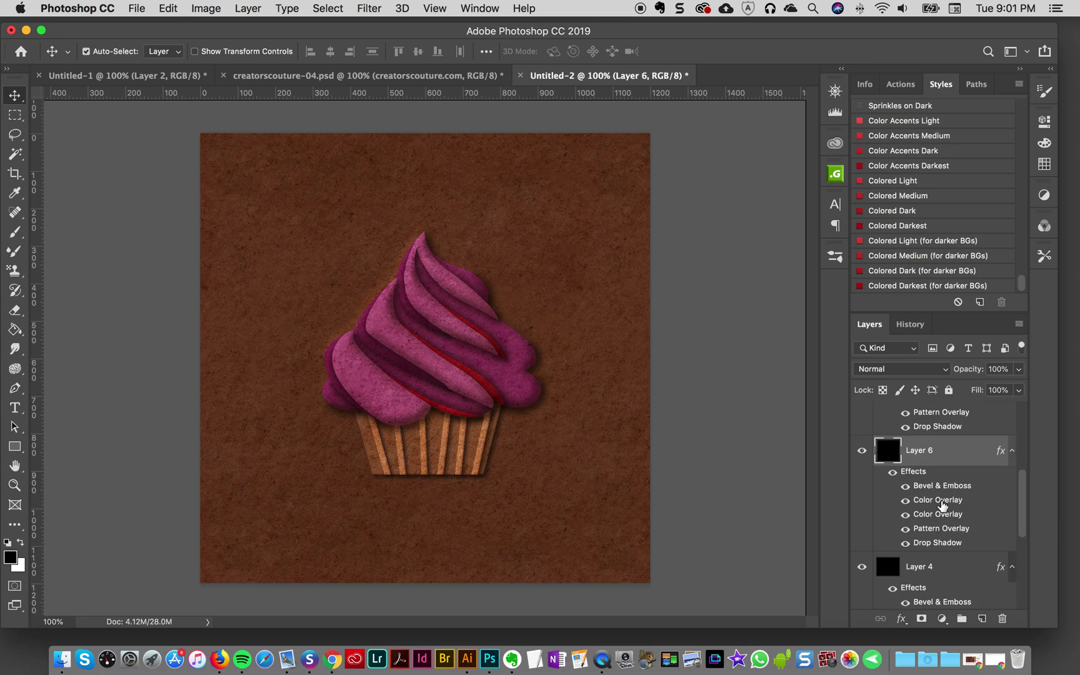
double_click(925, 506)
click(845, 257)
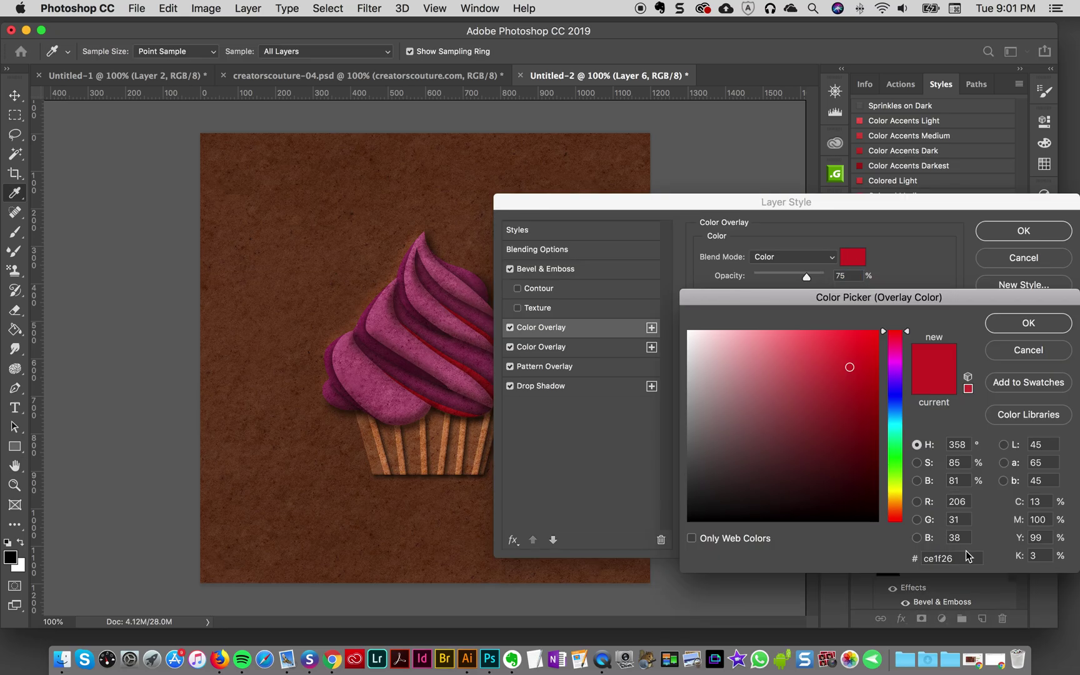
key(super+v)
click(1029, 325)
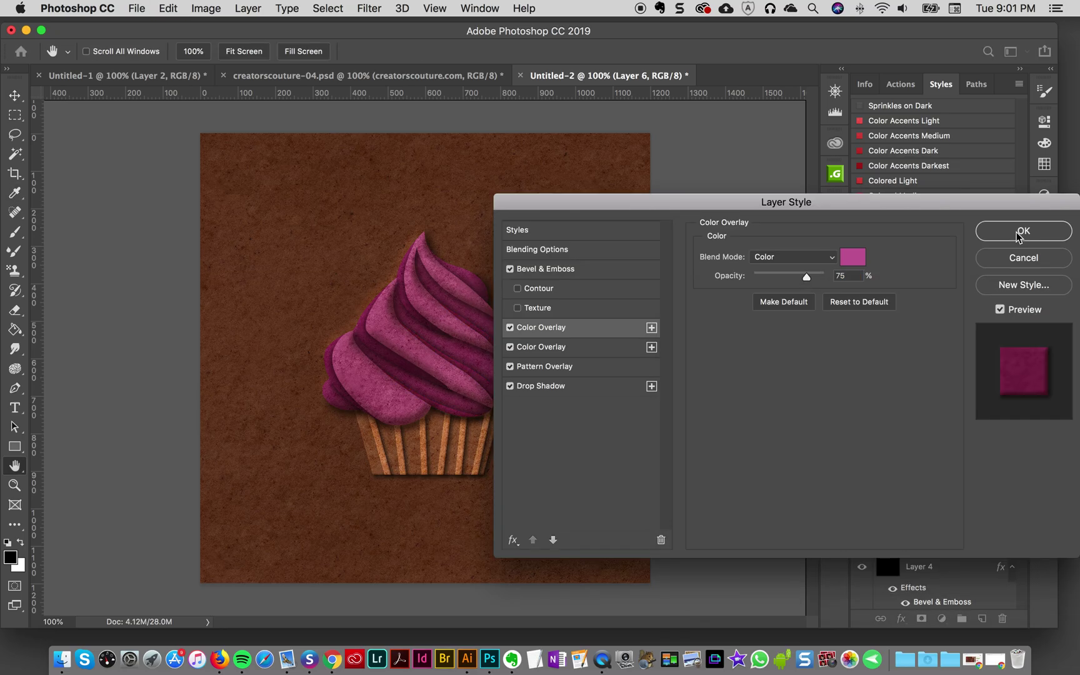
key(Return)
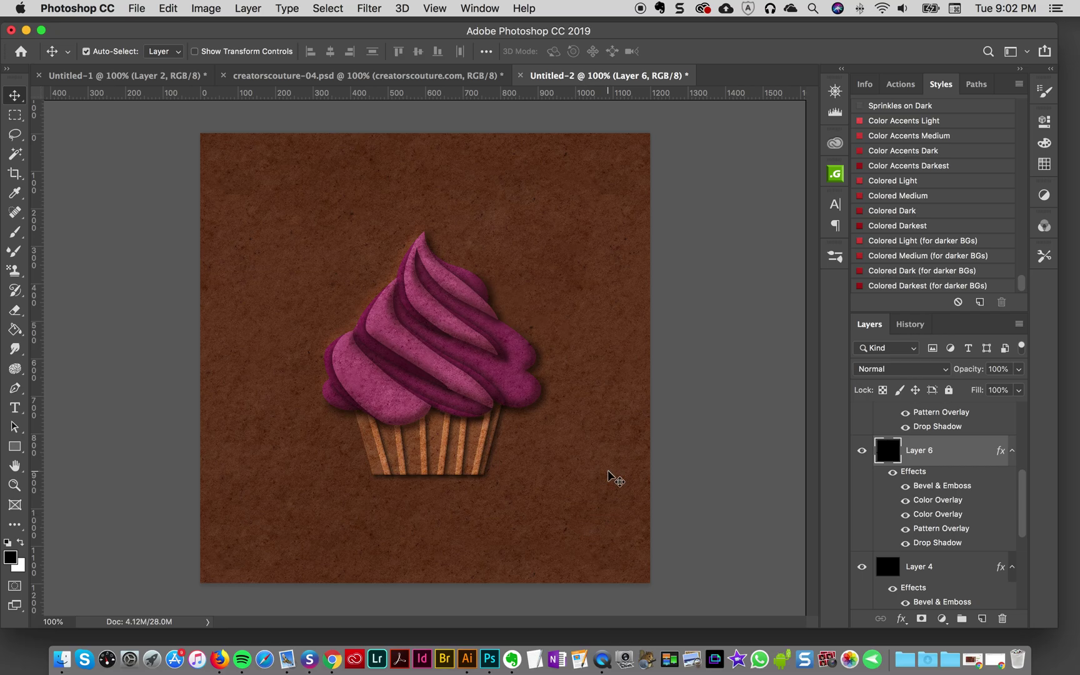
Move the original cupcake illustration on Layer 1 to the top of the layer stack
scroll(969, 544, down, 3)
drag(934, 545, 941, 406)
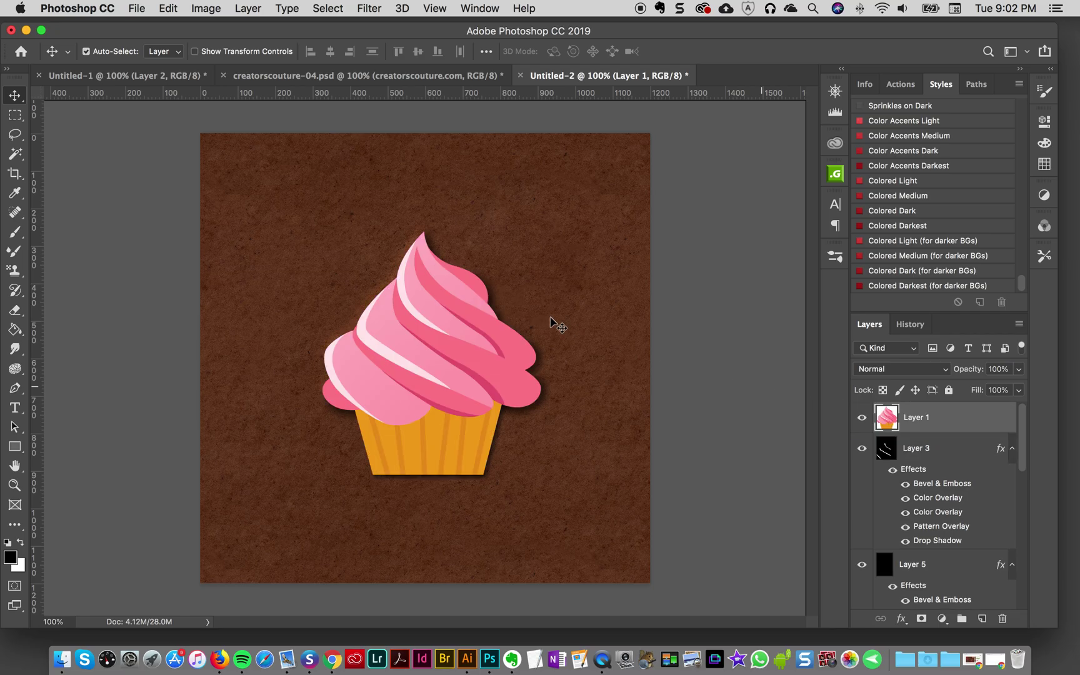
Hide the original cupcake illustration on Layer 1 and add a new empty layer above it
drag(520, 322, 424, 307)
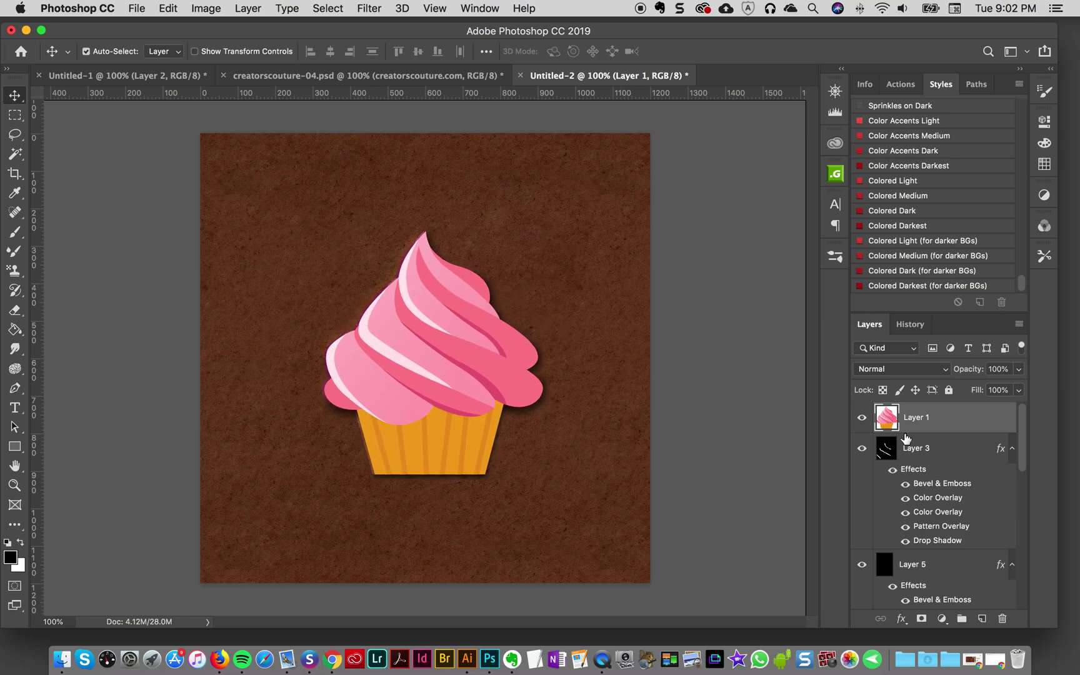
click(862, 418)
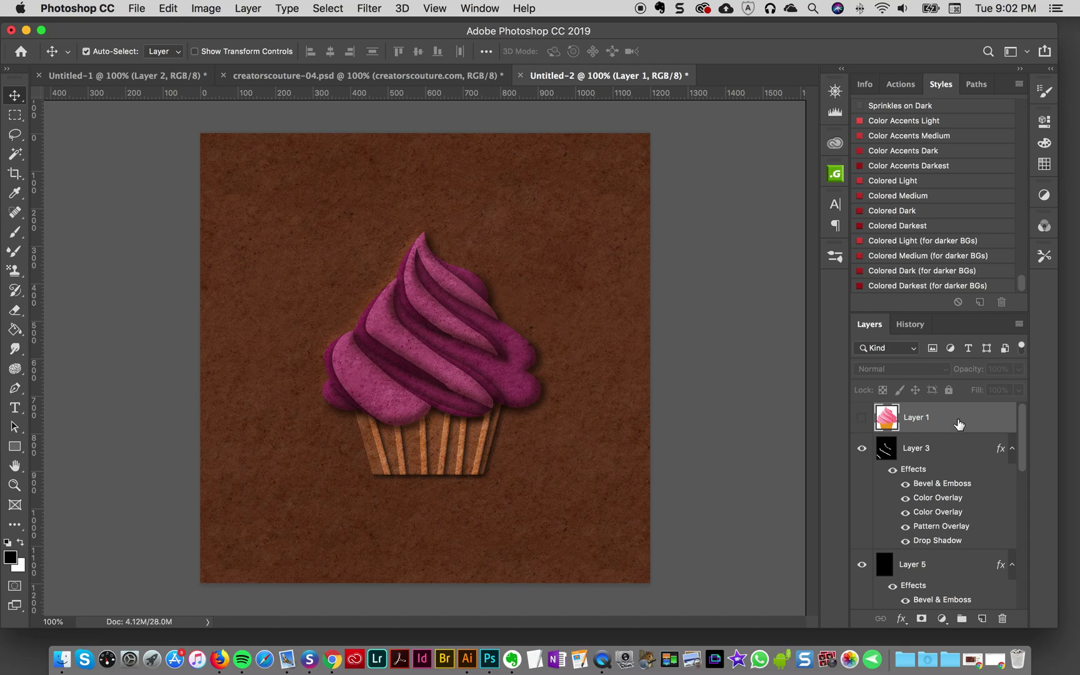
click(982, 619)
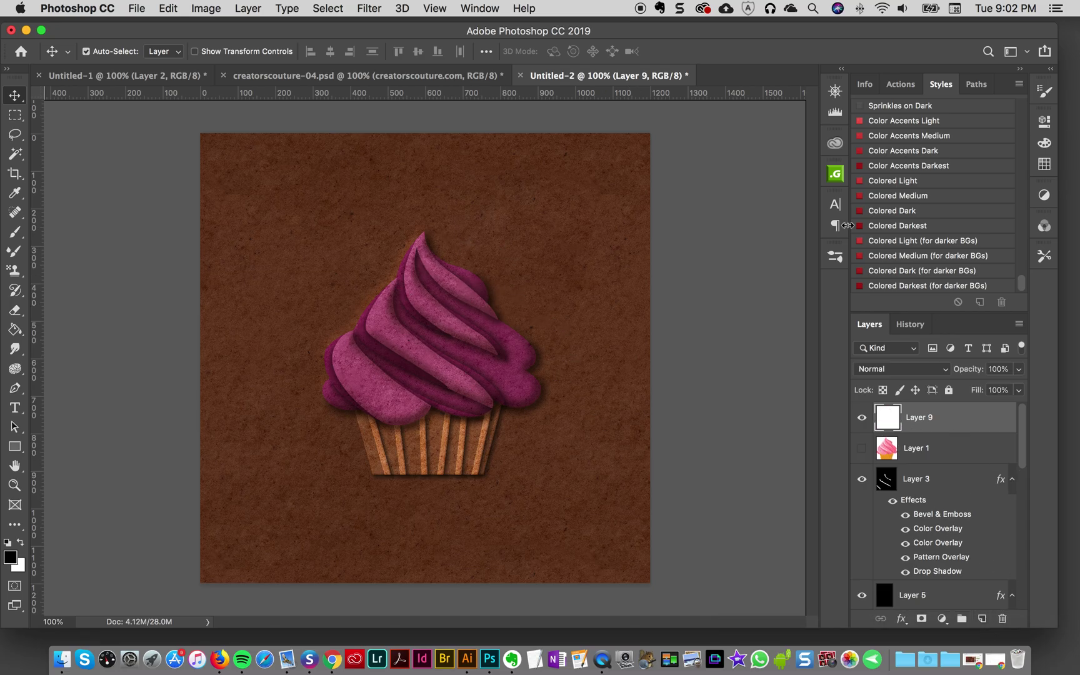
Choose the sprinkle-shaped brush preset "53 fresh from the oven" at 38 px
click(835, 256)
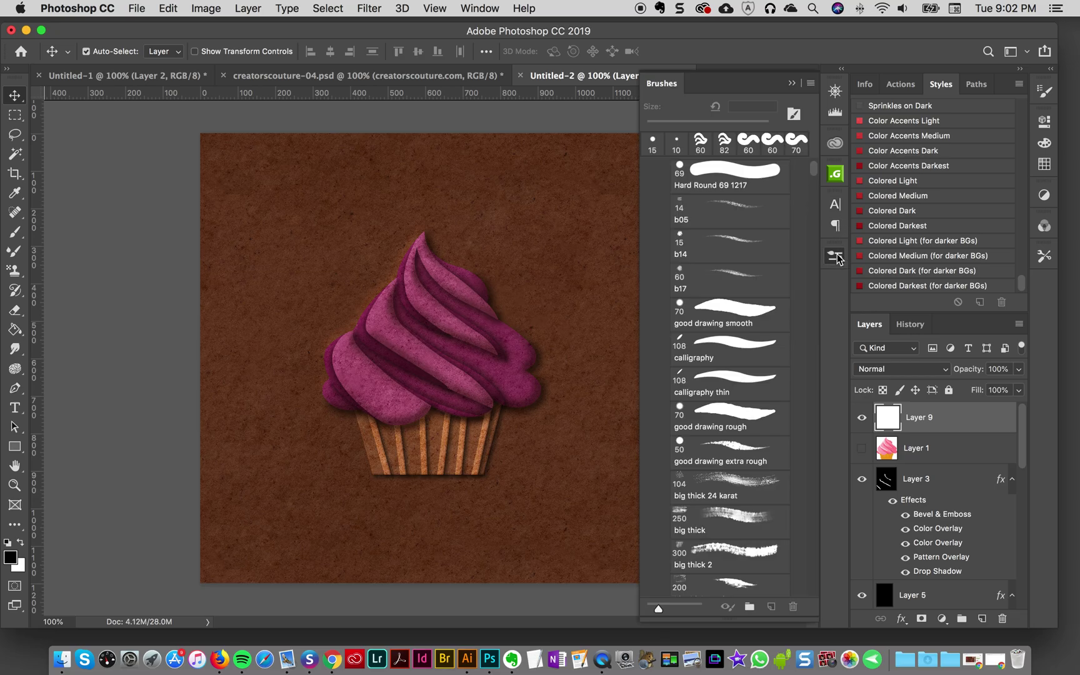
drag(813, 241, 806, 643)
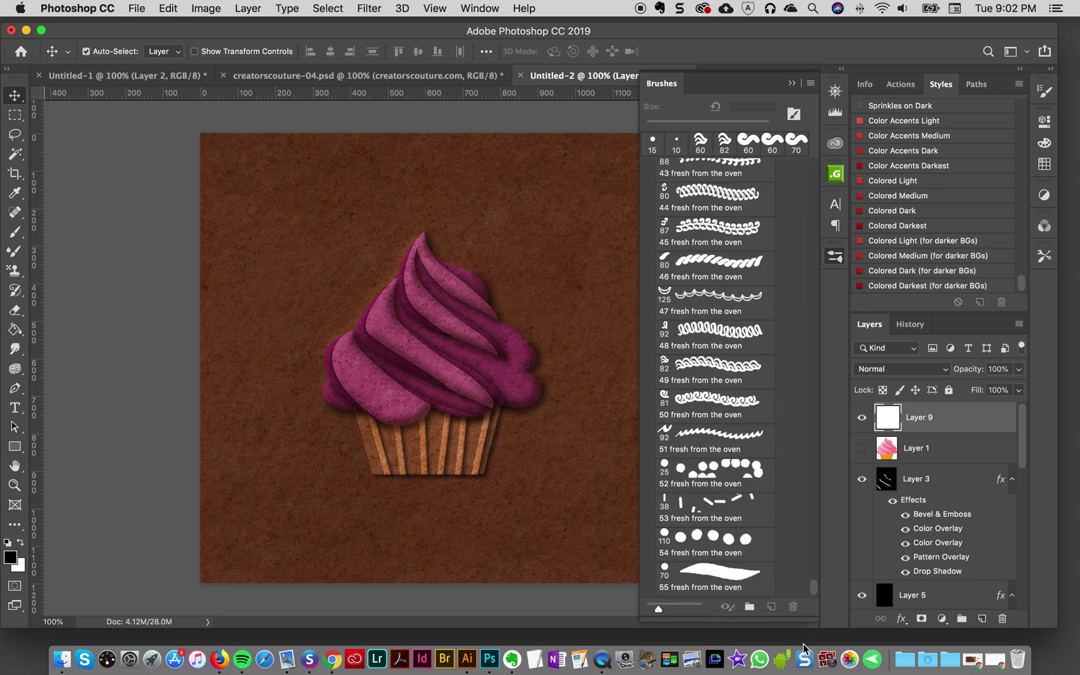
click(699, 507)
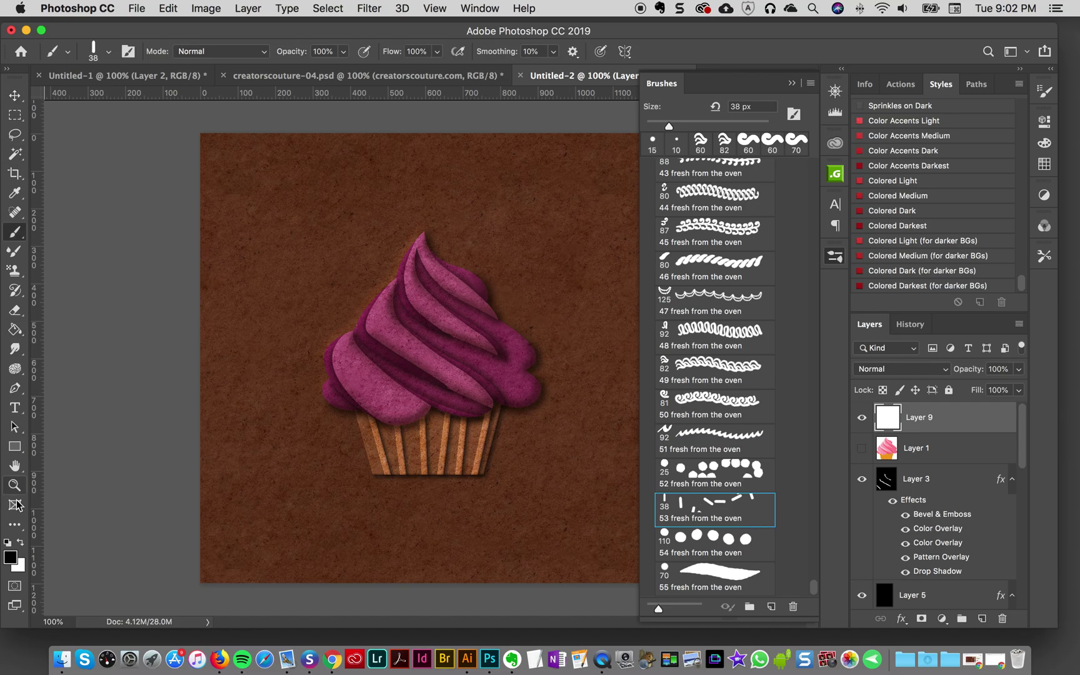
Sample a pink from the frosting as the foreground color and brush sprinkles across the frosting on Layer 9
click(15, 194)
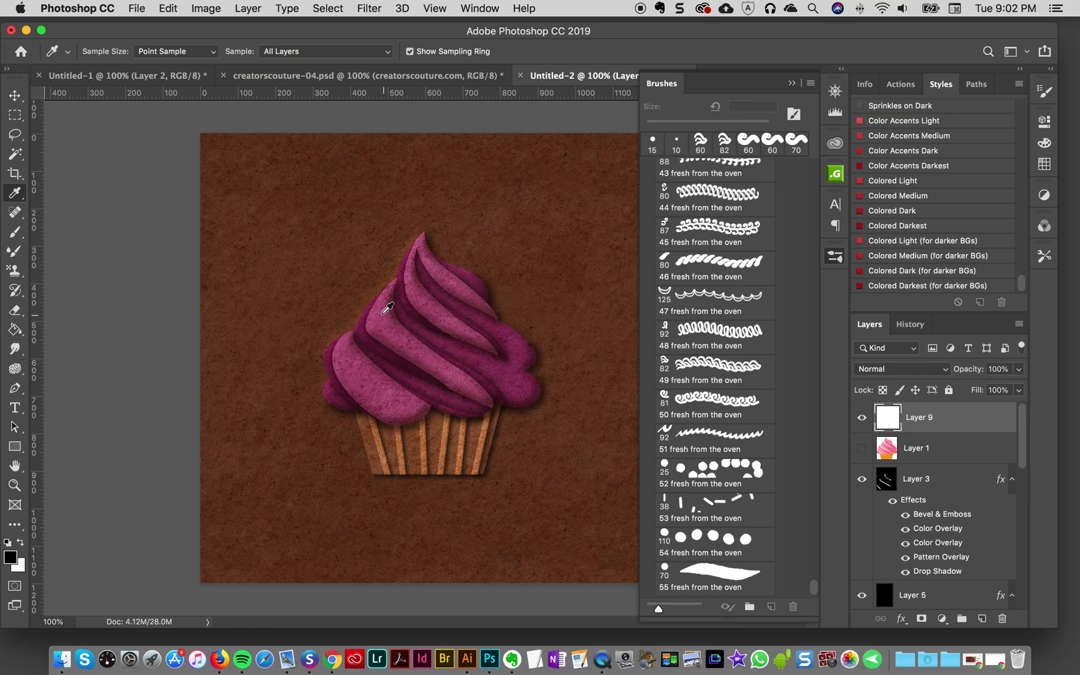
click(466, 354)
click(495, 368)
click(393, 311)
click(16, 233)
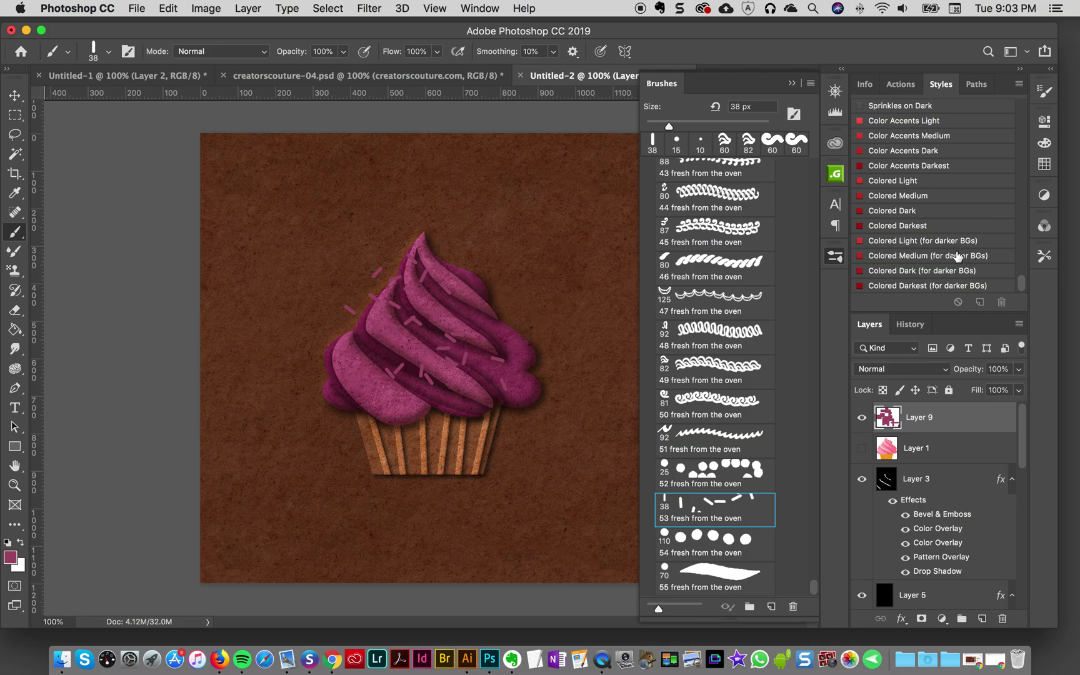
Apply the Sprinkles layer style to Layer 9 and clear all the painted sprinkles from that layer
scroll(958, 256, up, 5)
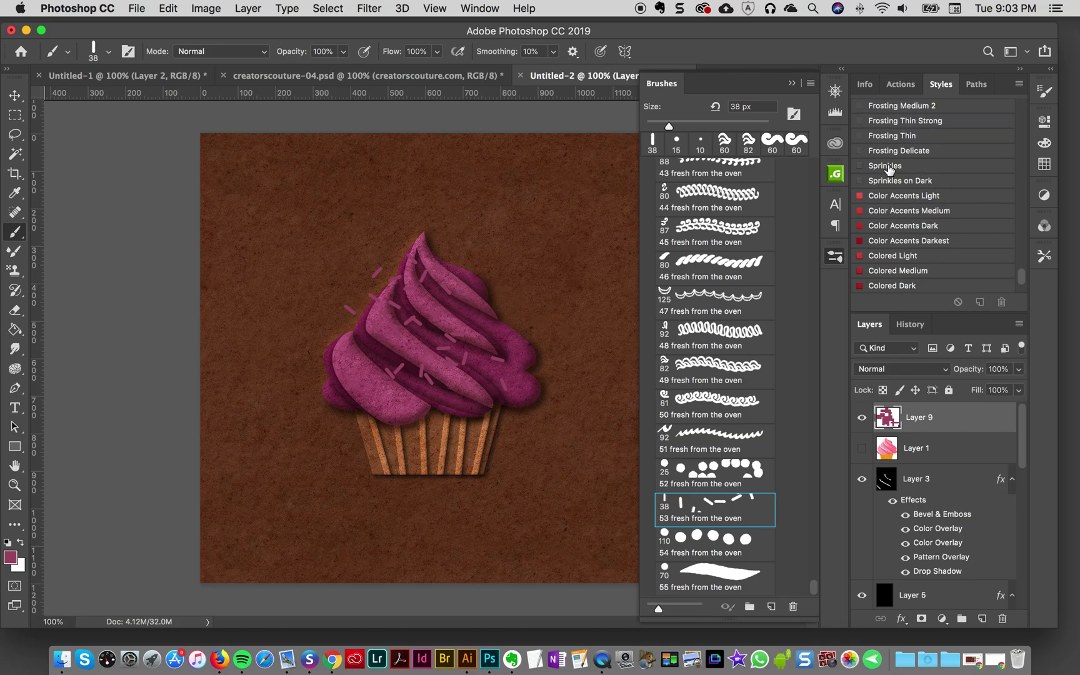
click(889, 167)
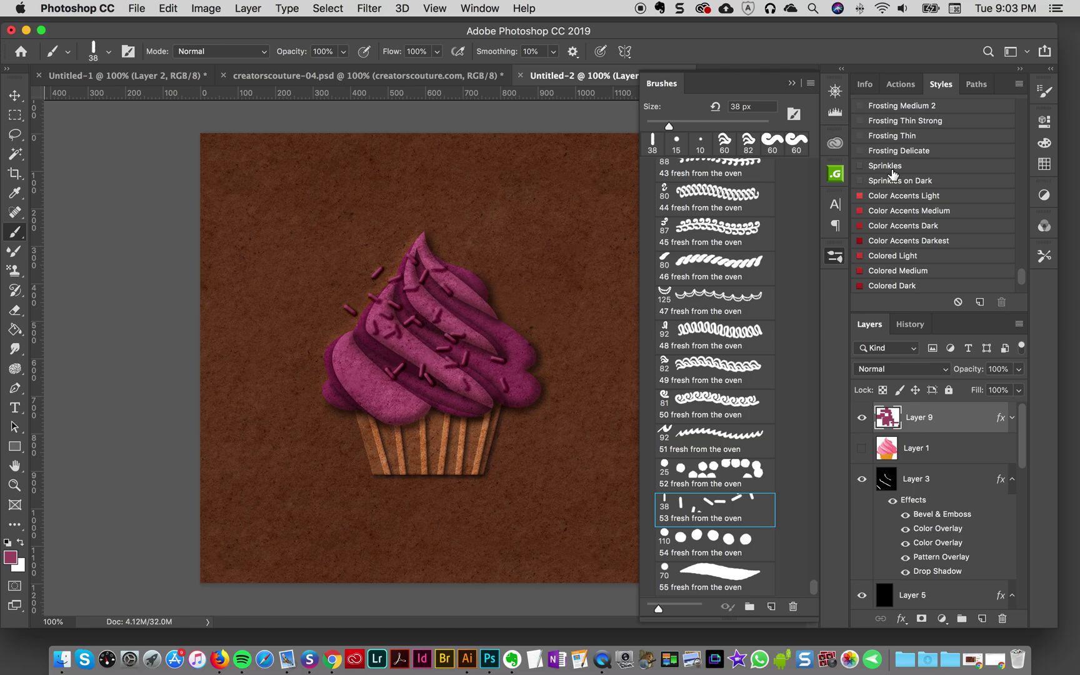
key(super+a)
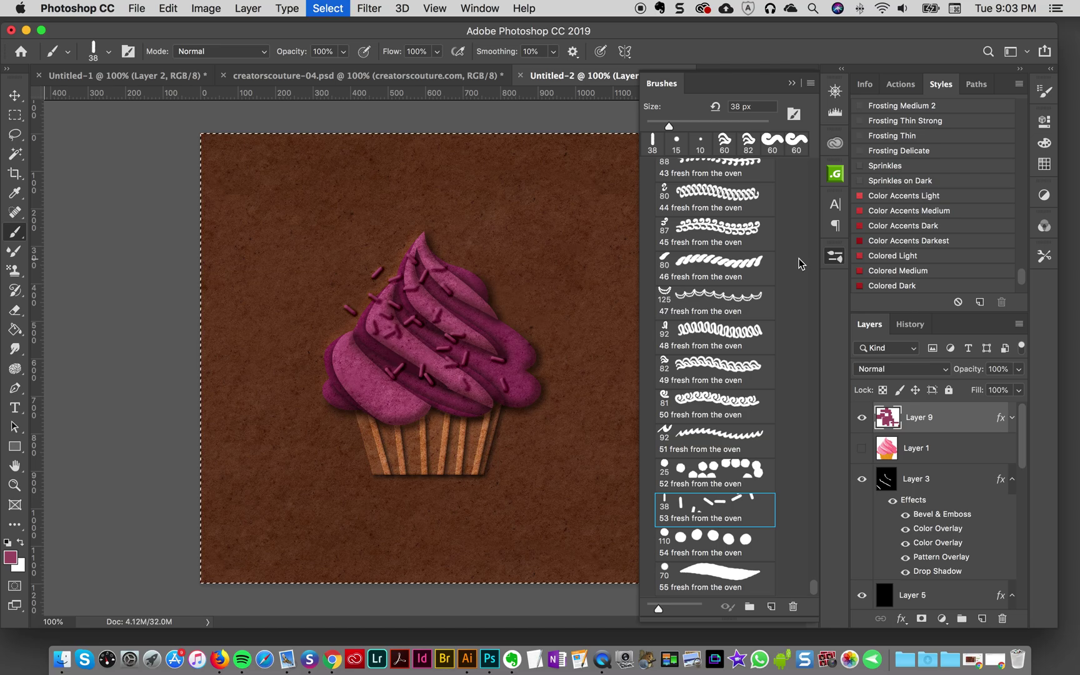
key(BackSpace)
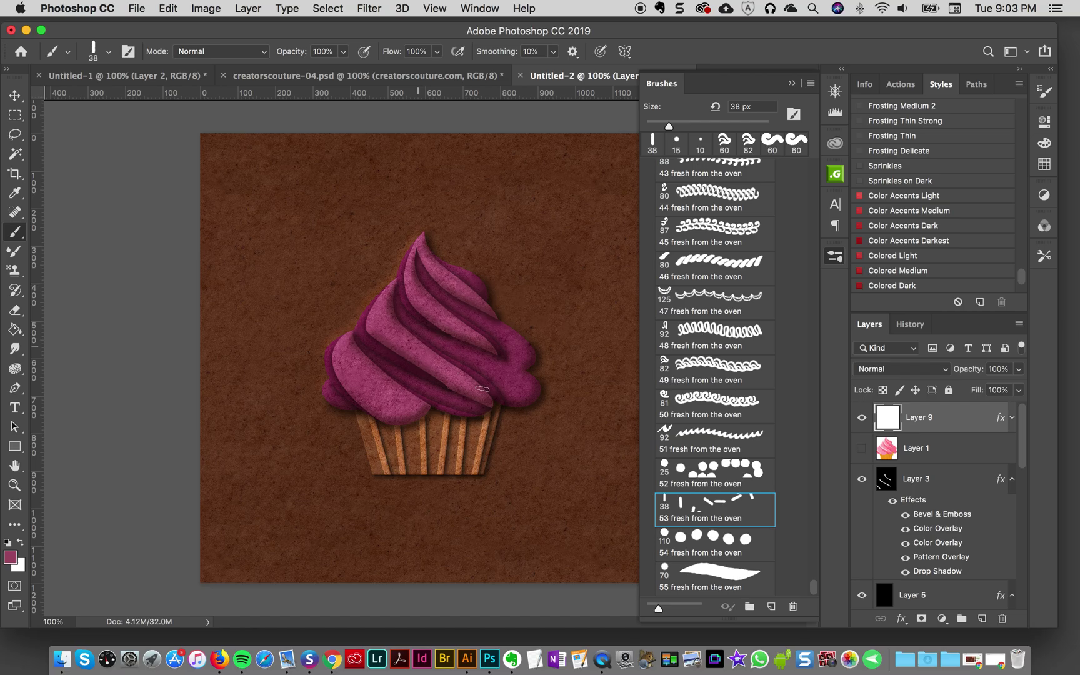
Repaint the sprinkles on Layer 9, keeping them within the frosting swirls, and put the brush presets away
click(437, 350)
key(super+z)
click(439, 335)
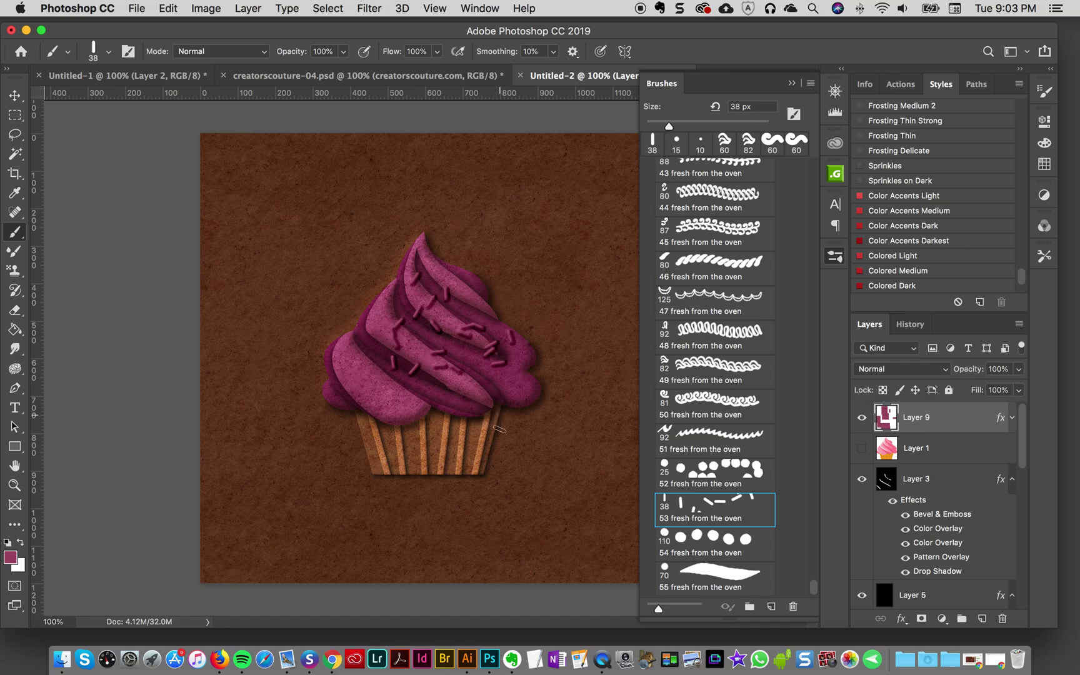
click(490, 349)
click(413, 434)
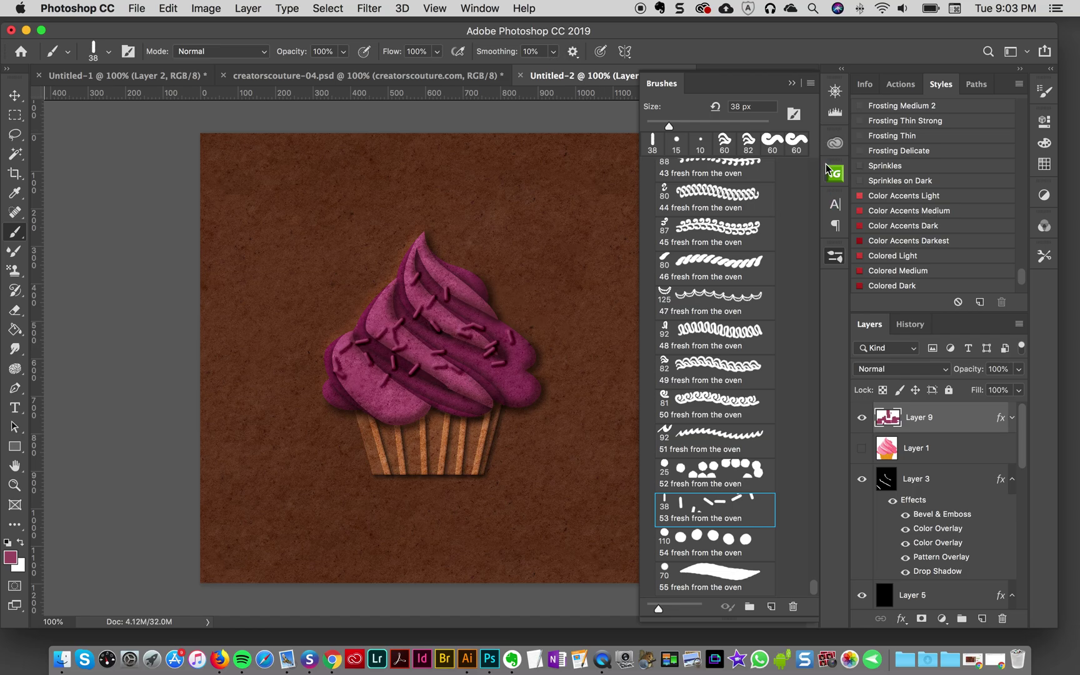
click(841, 260)
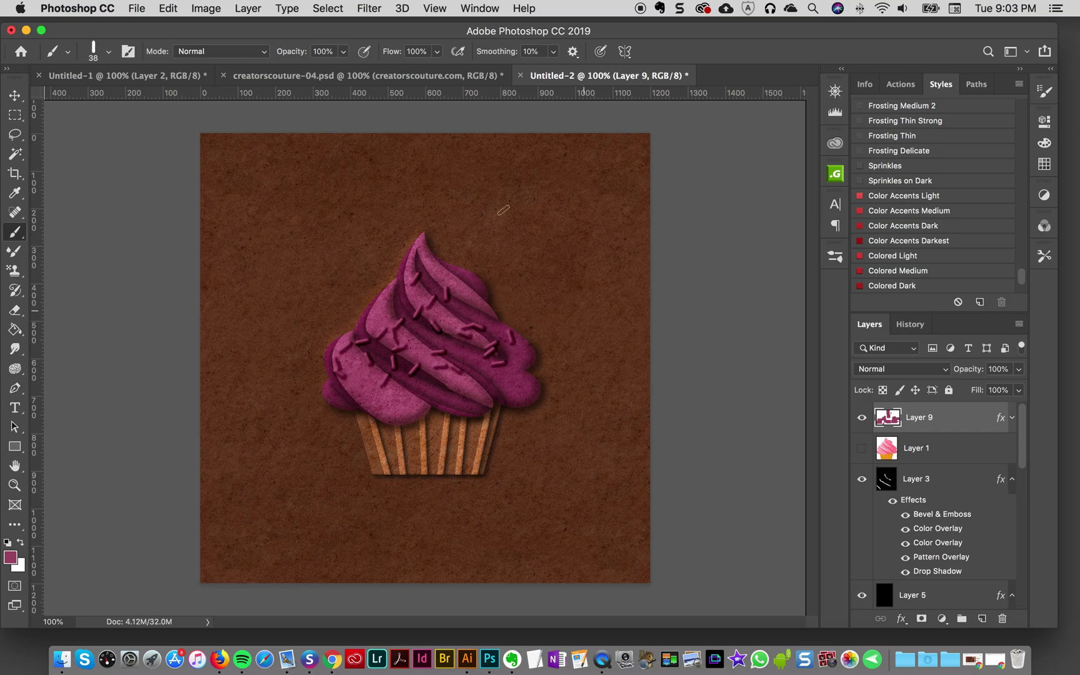